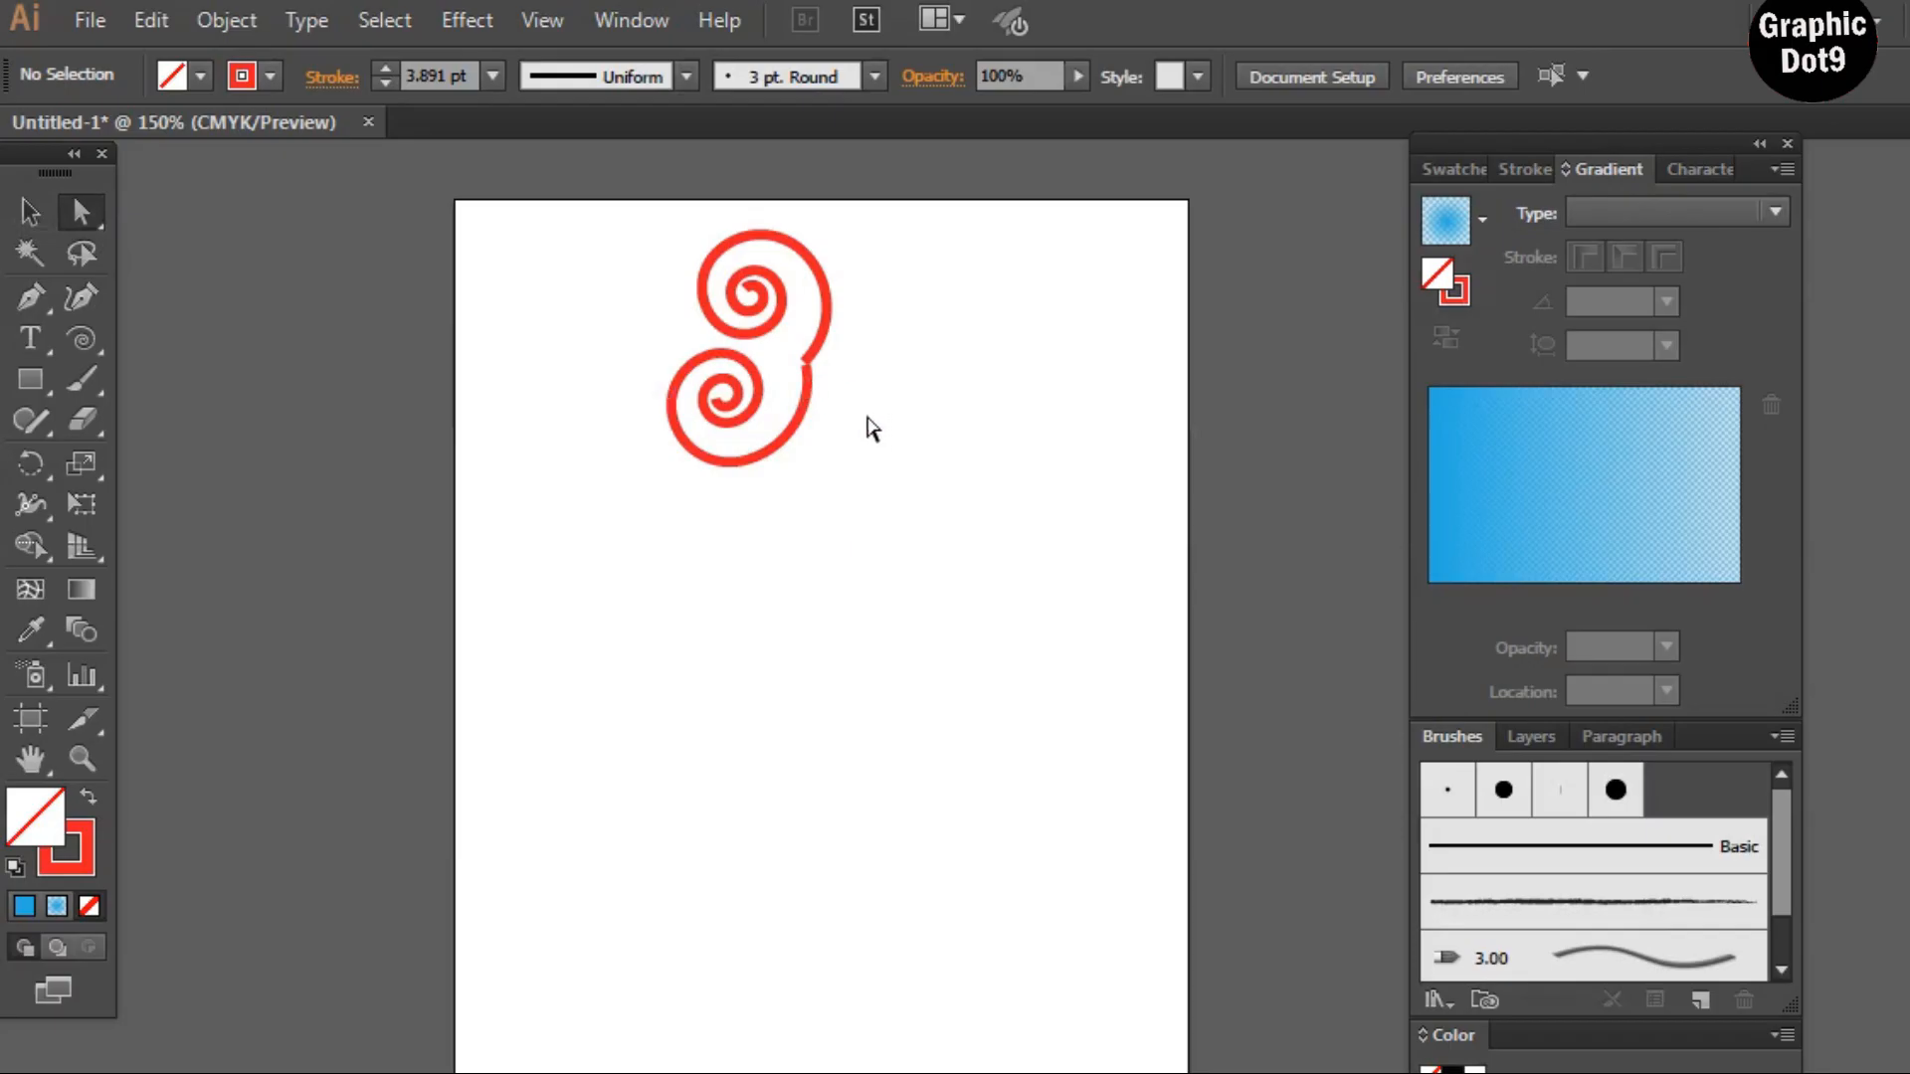
Select the meeting end points of the two spirals and join them into one path
drag(869, 420, 790, 332)
right_click(808, 362)
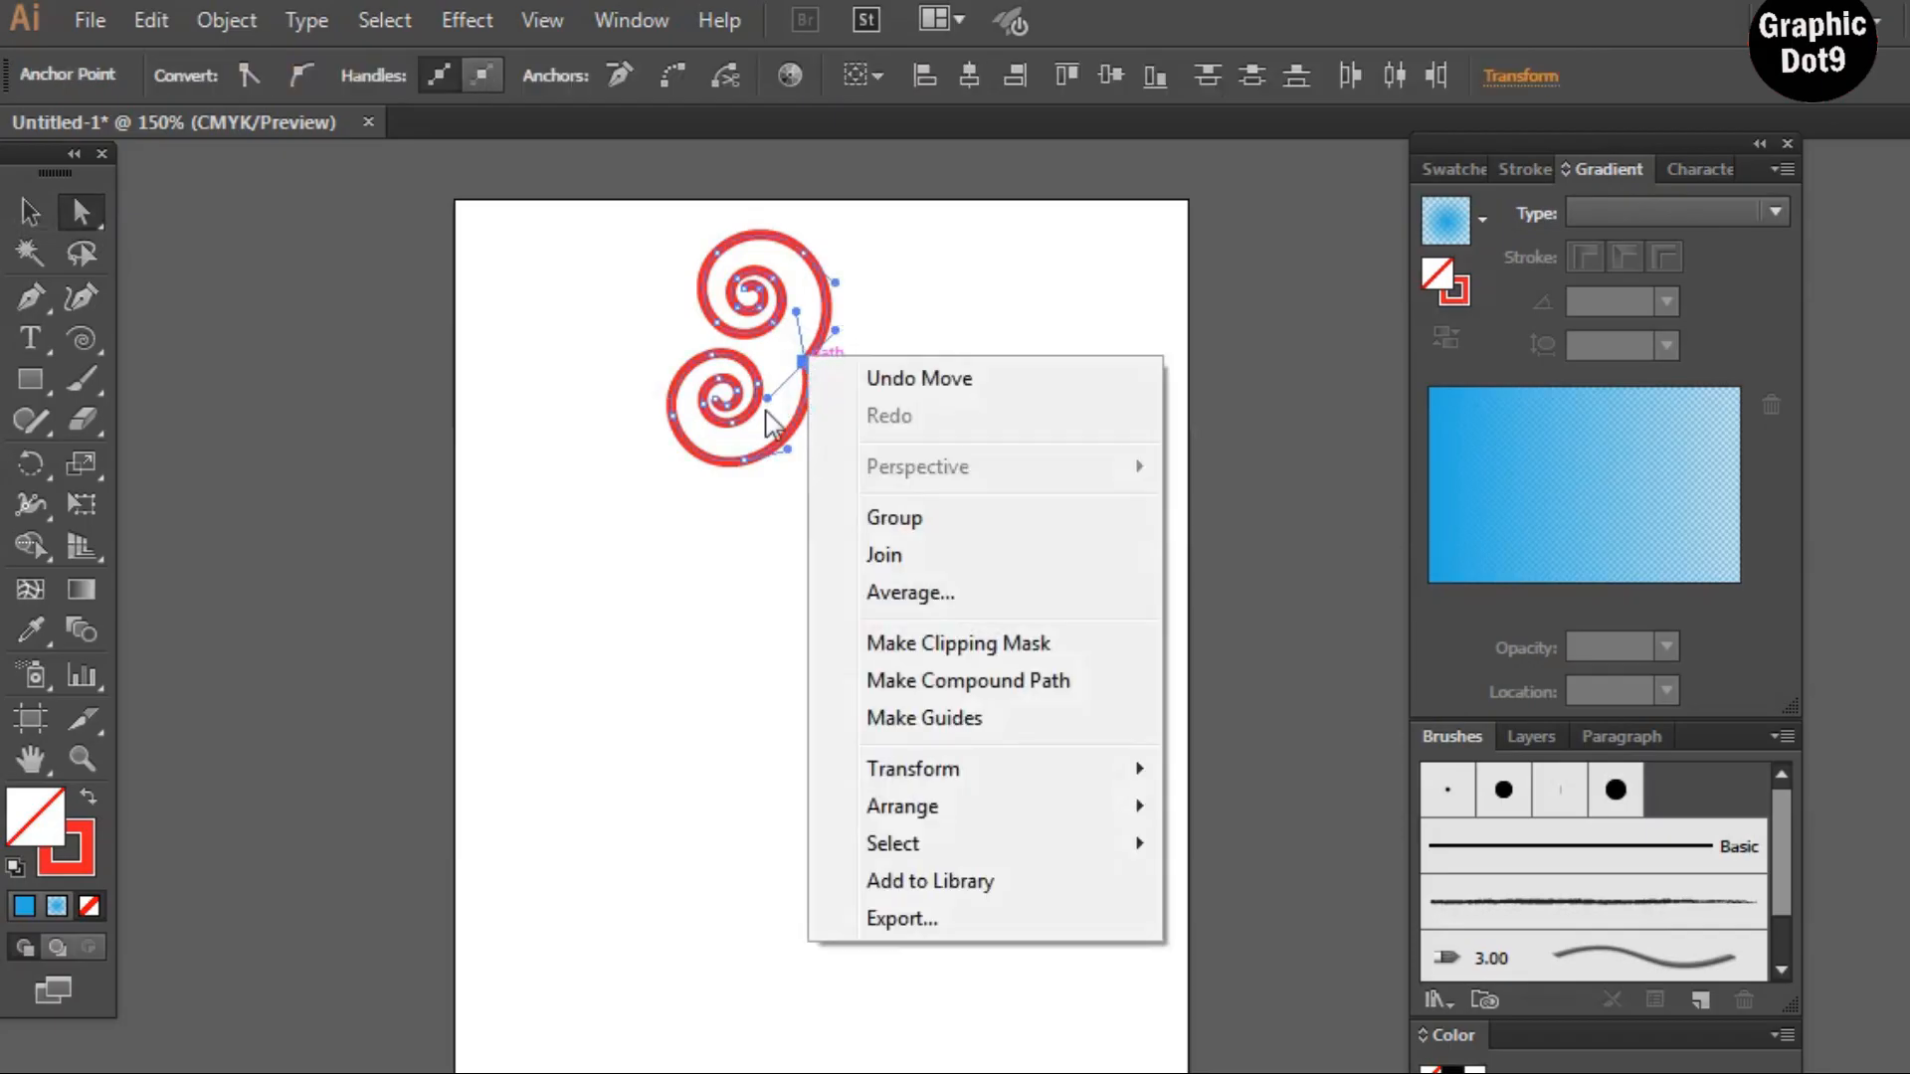
click(891, 547)
click(534, 447)
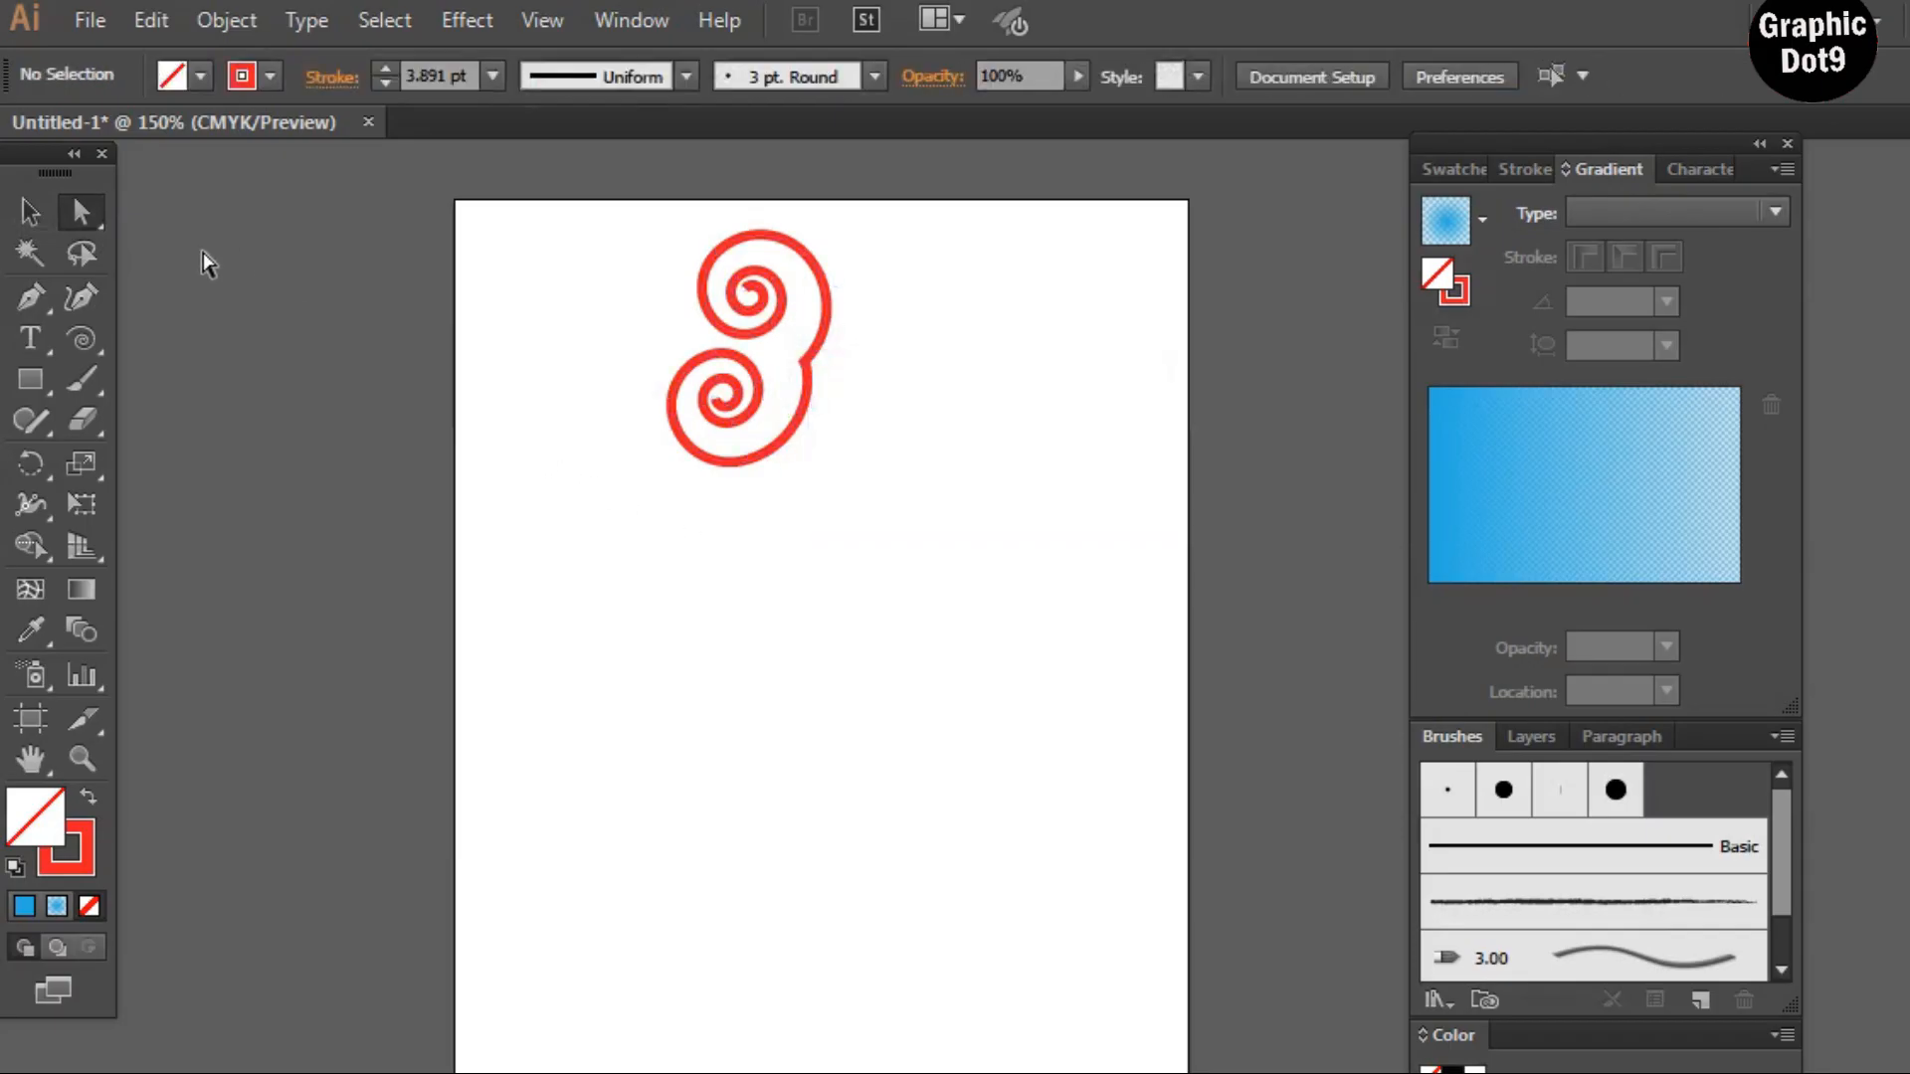
Try blue and yellow stroke swatches on the spiral, returning it to RGB Red
click(27, 214)
click(804, 368)
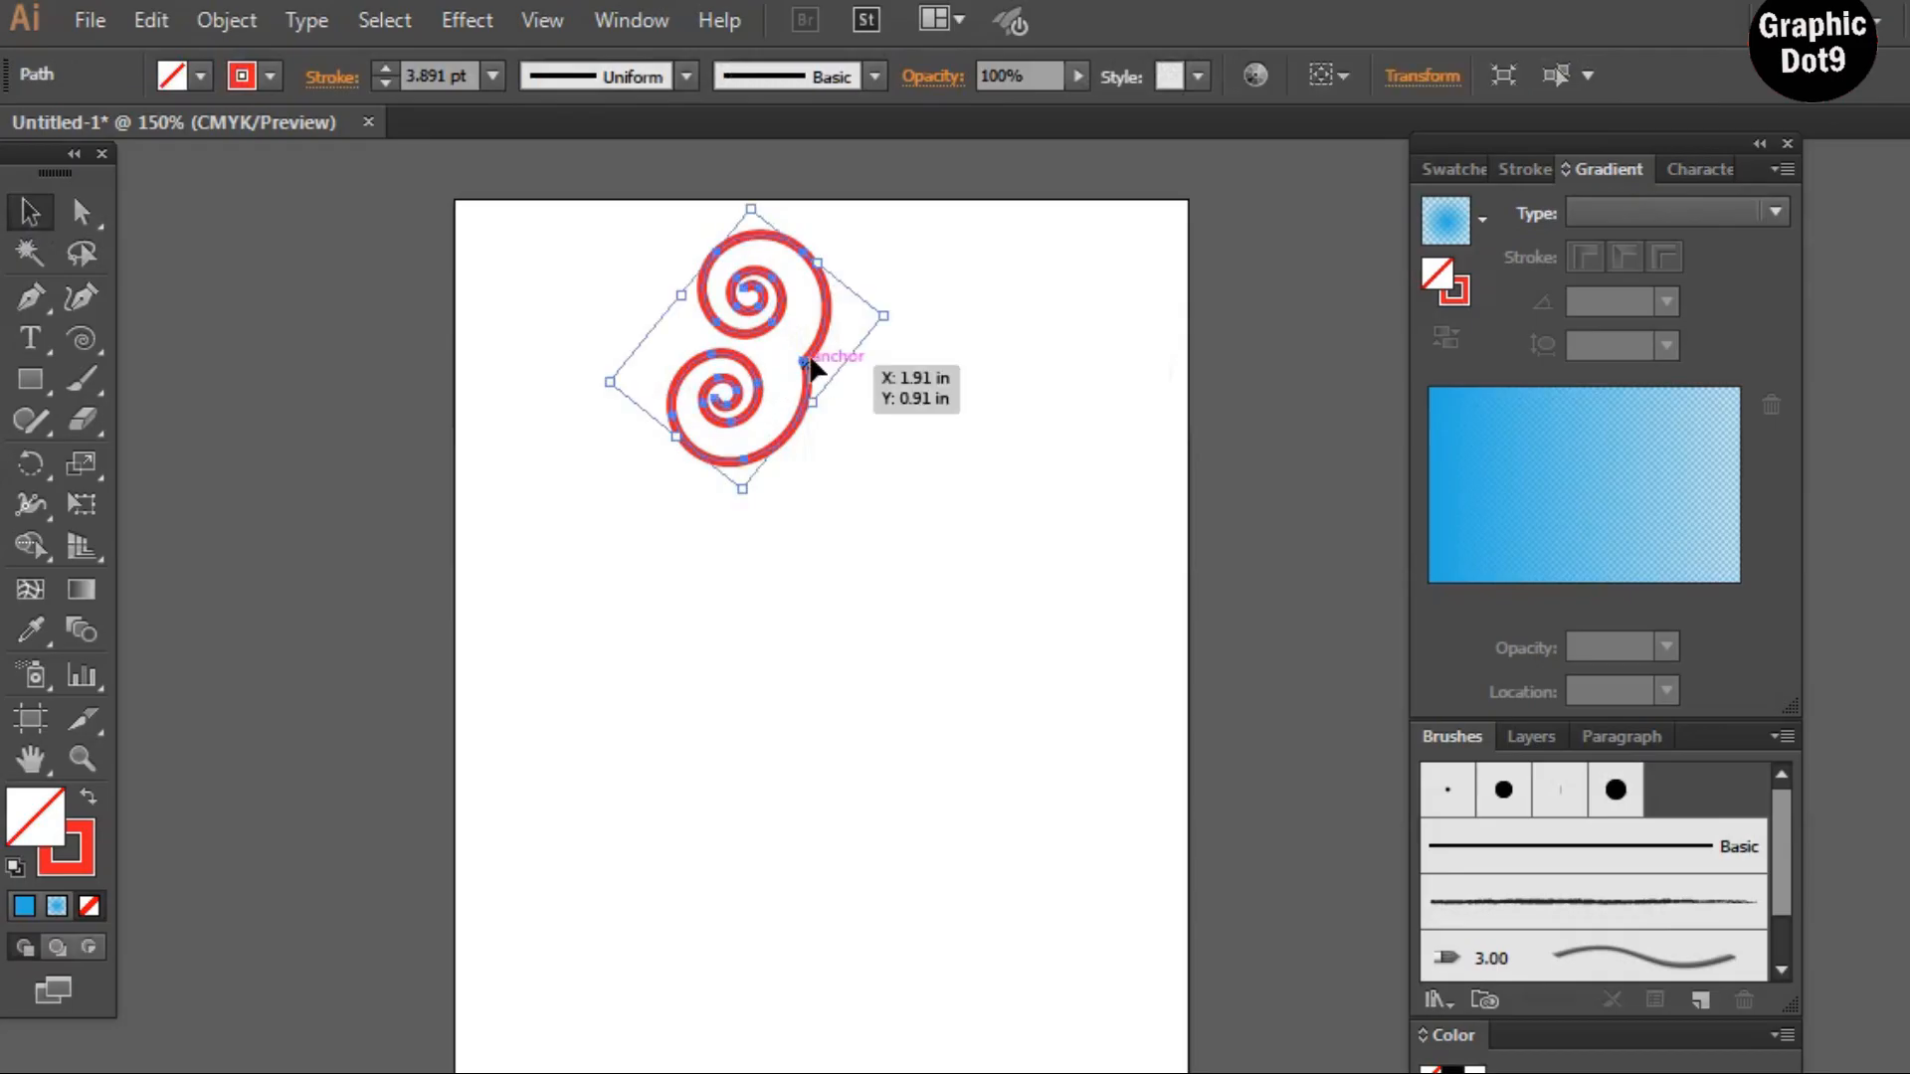
click(1461, 289)
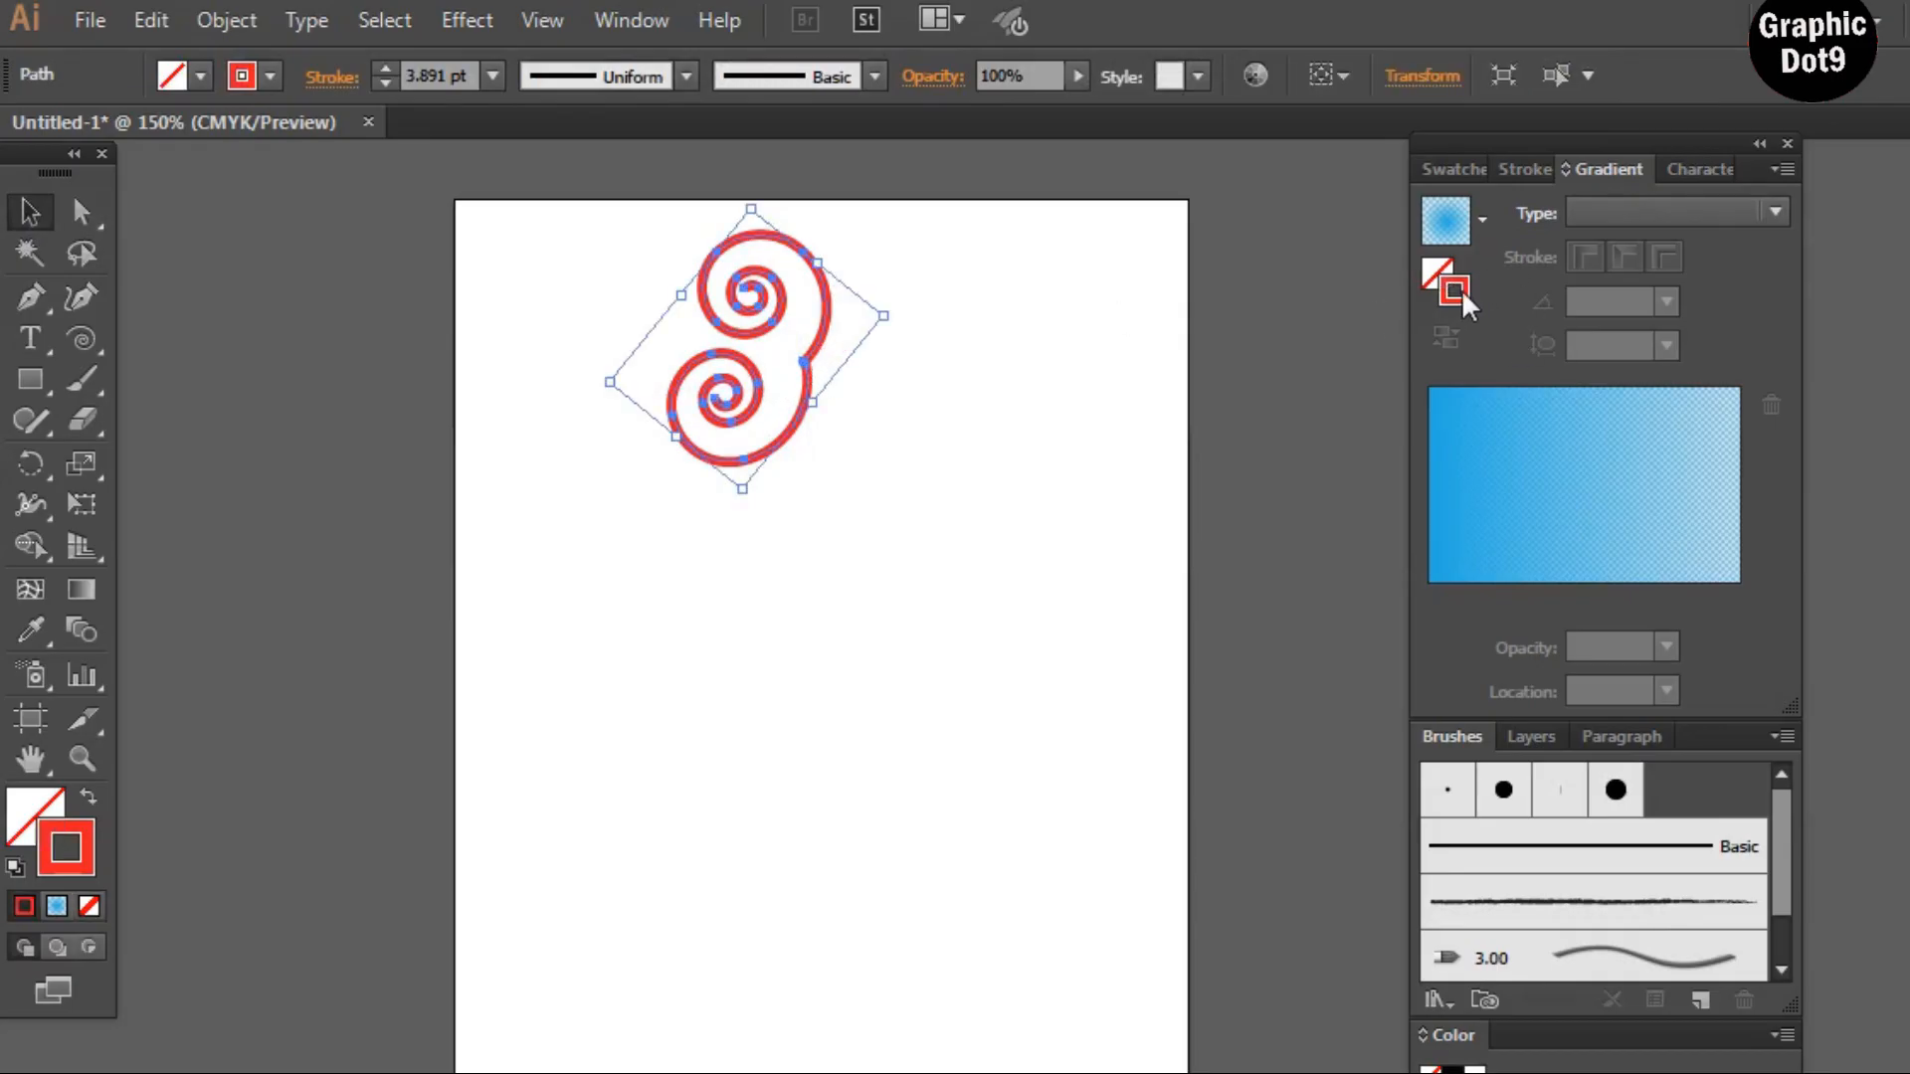
click(1457, 169)
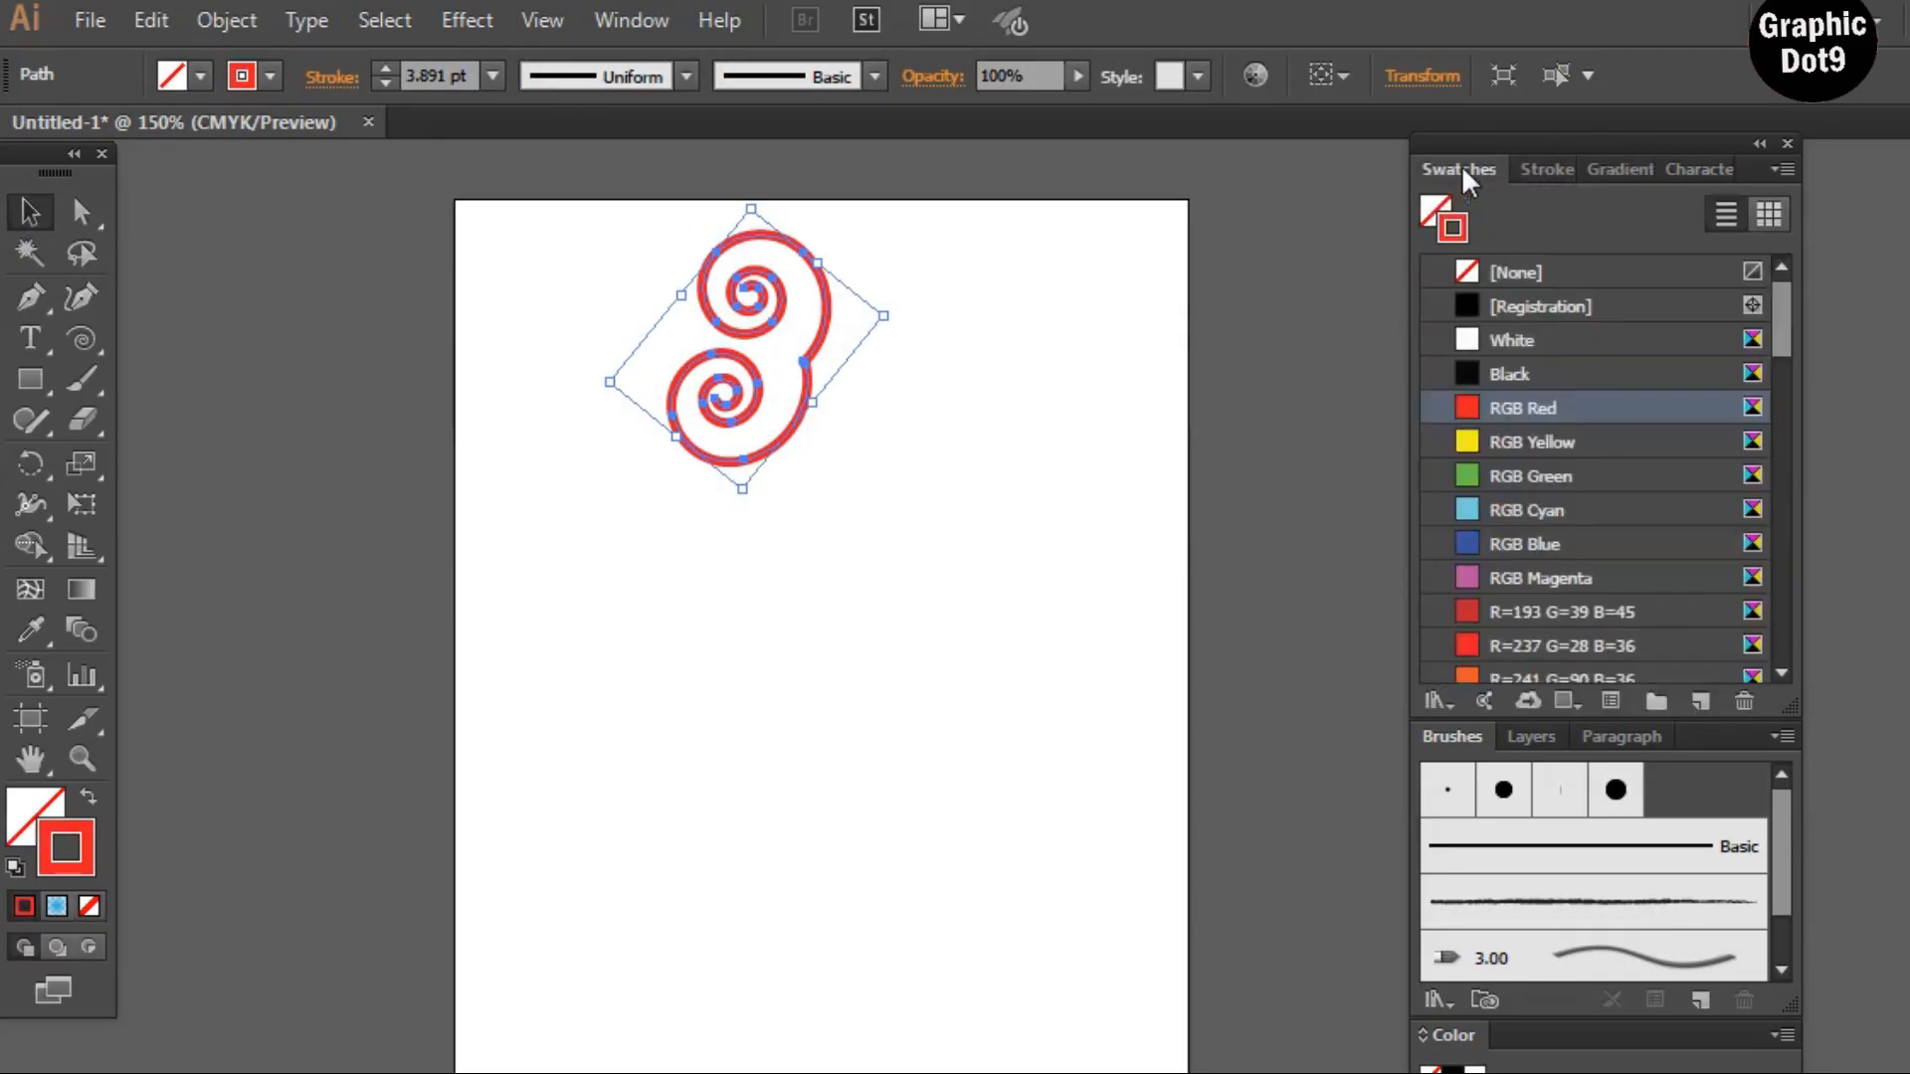
click(1467, 546)
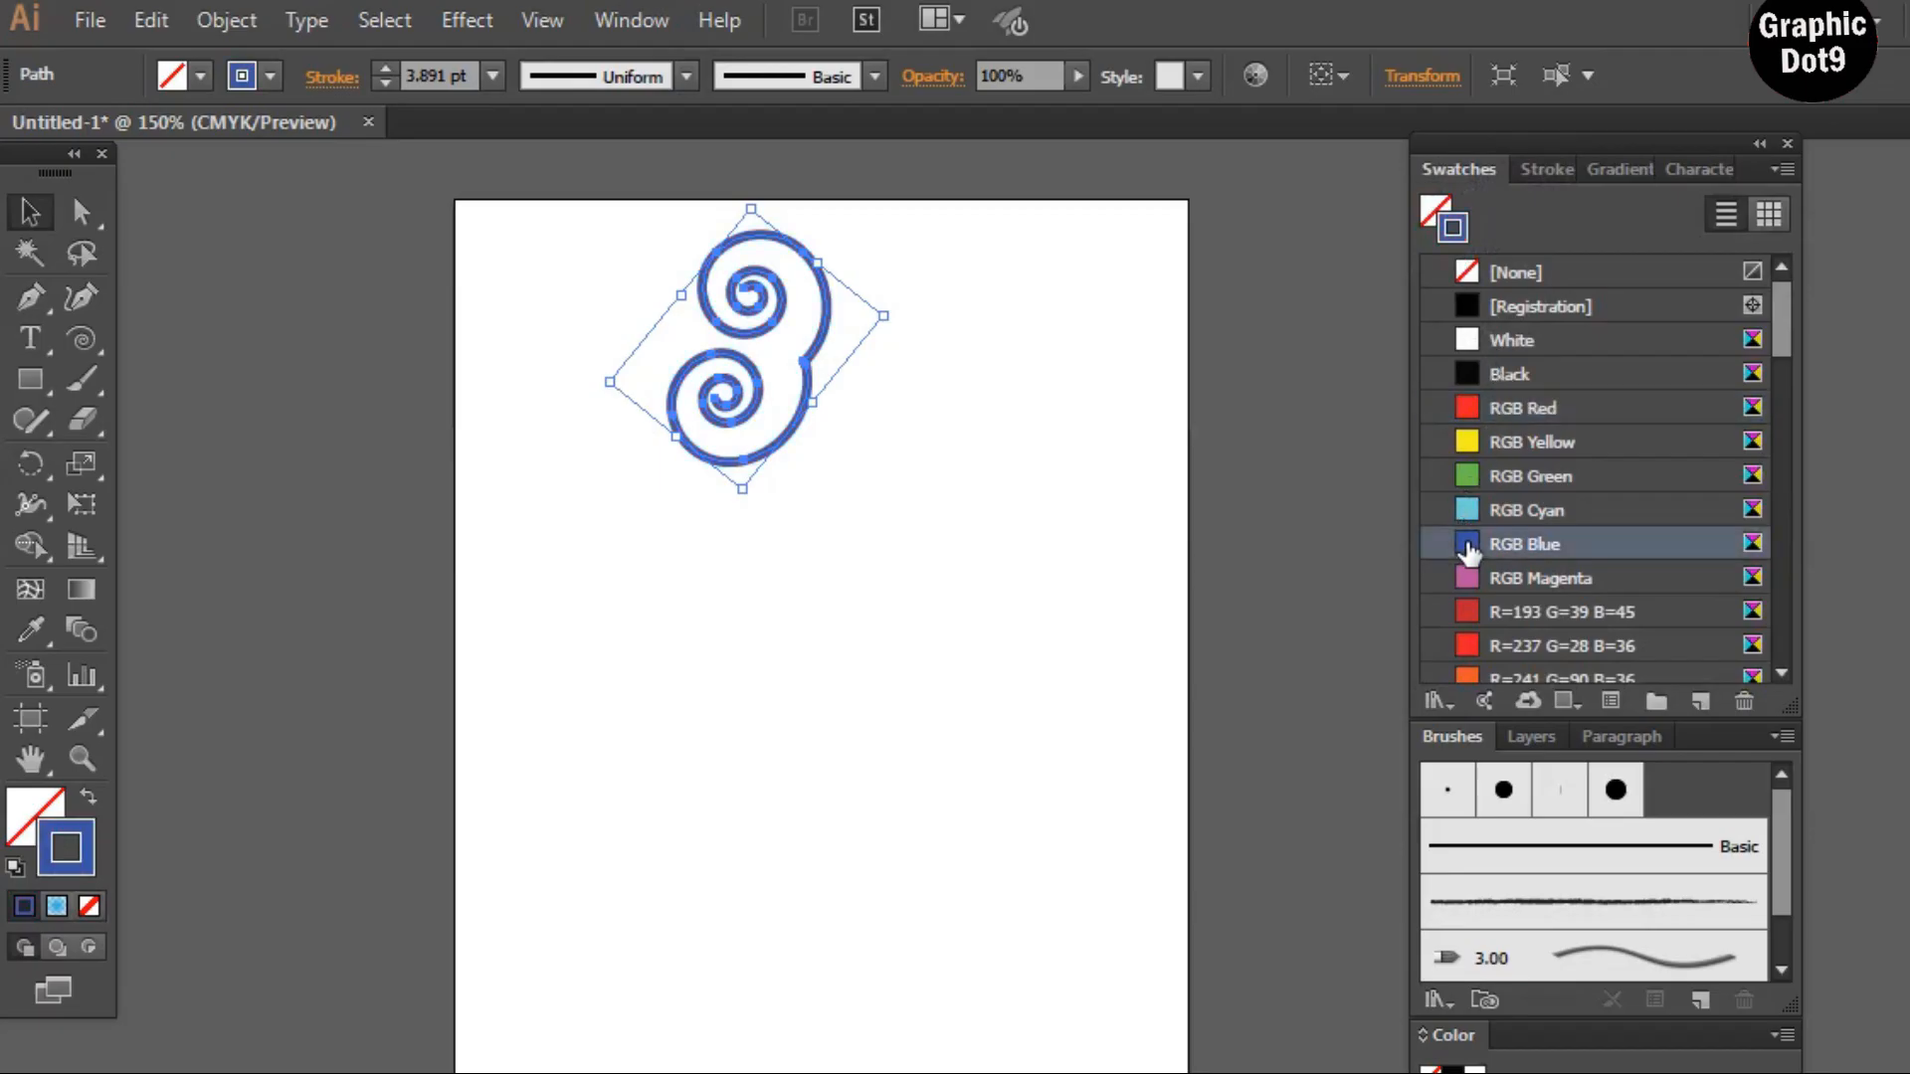
click(1476, 446)
click(1468, 410)
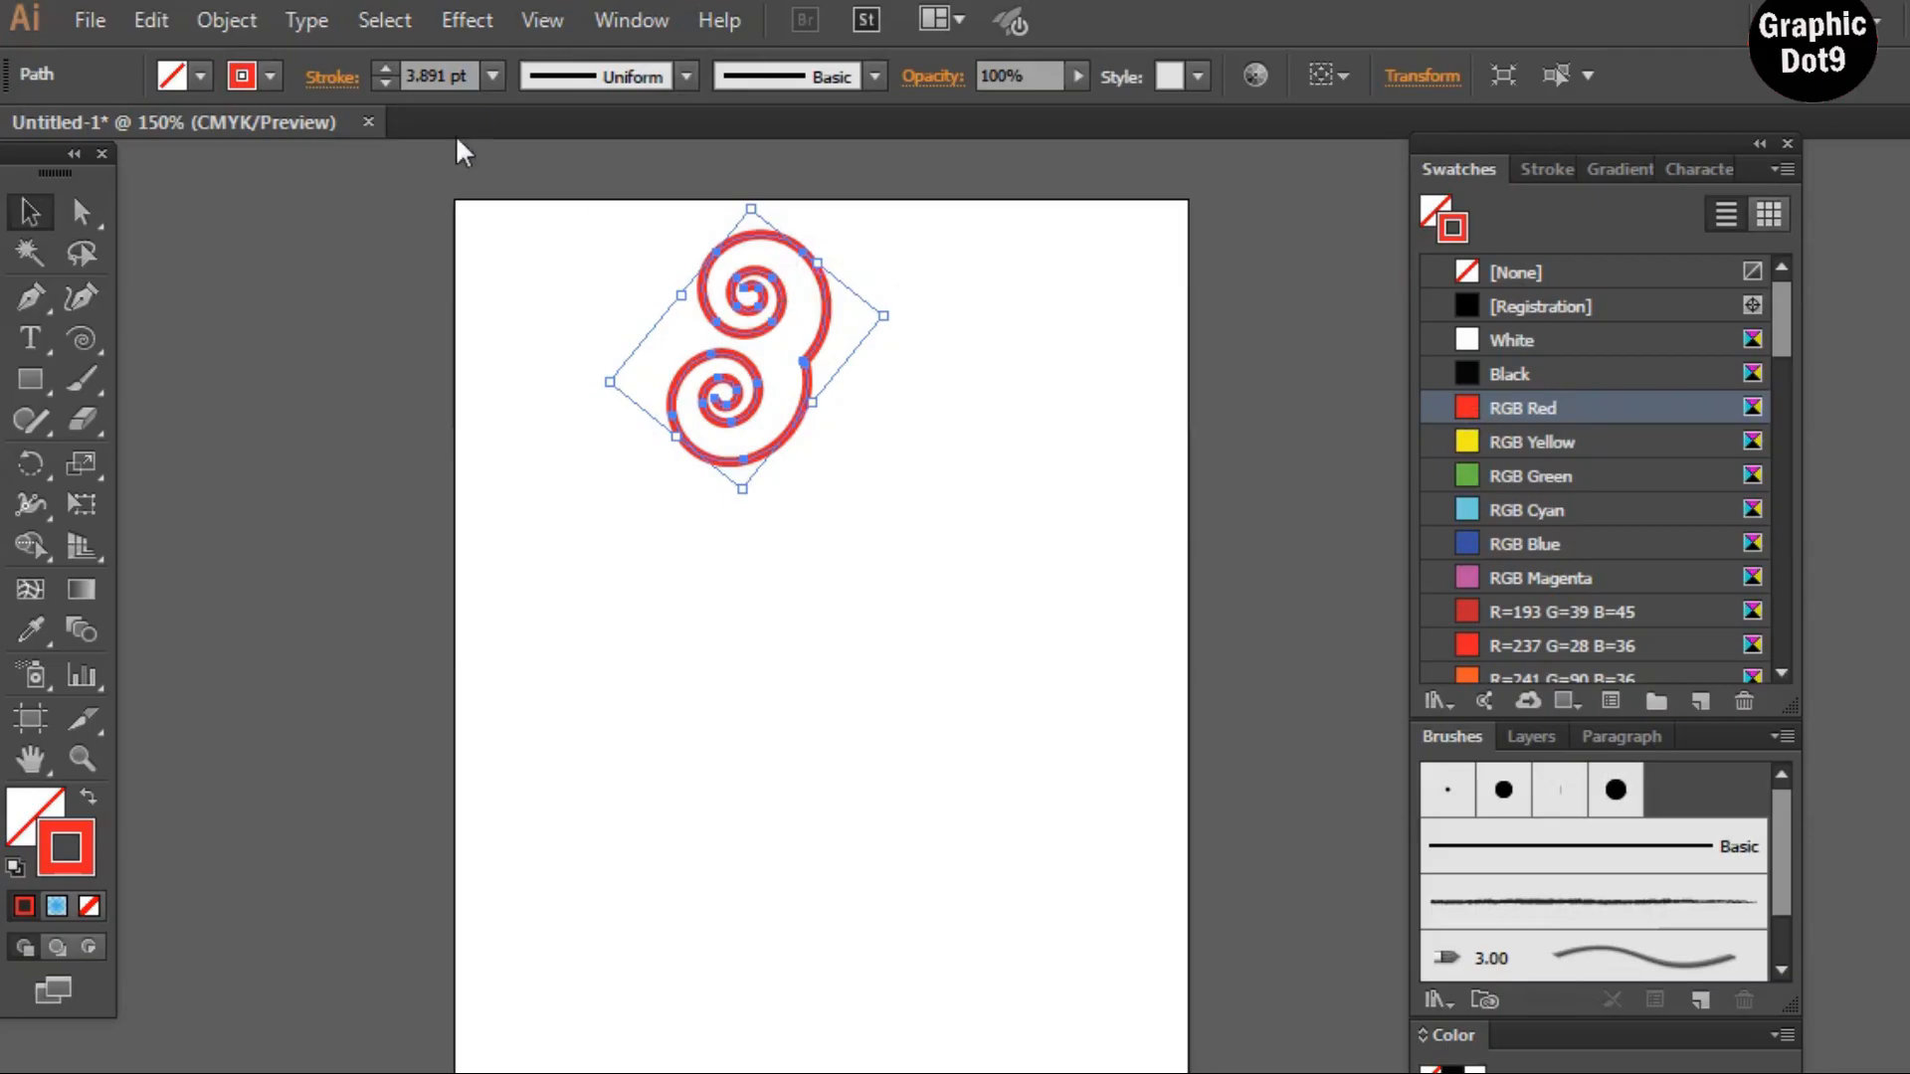
Set the spiral's stroke weight to 4 pt
click(492, 74)
click(530, 338)
click(932, 402)
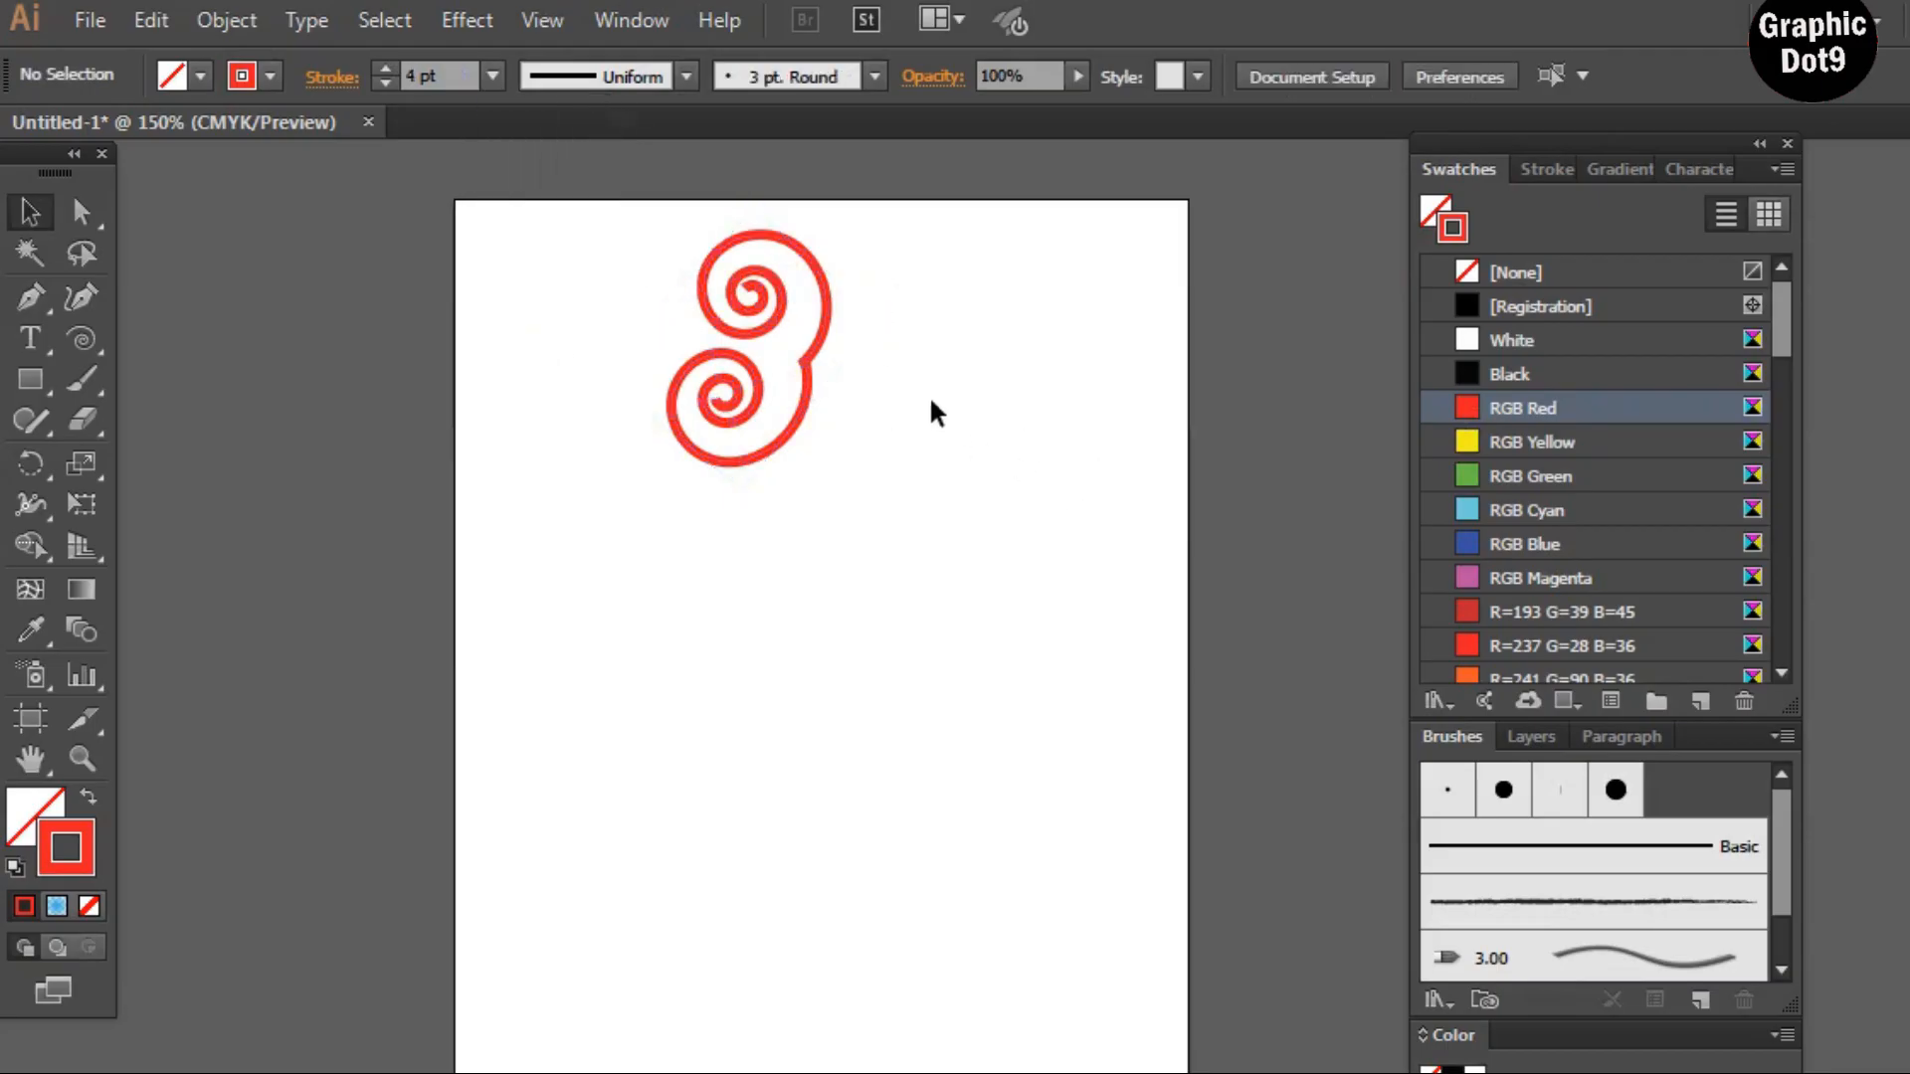
Scale the spiral down, rotate it, and move it into the artboard's top-left corner
click(807, 374)
mouse_move(751, 204)
mouse_down()
mouse_move(748, 135)
mouse_move(728, 297)
mouse_move(753, 314)
mouse_up()
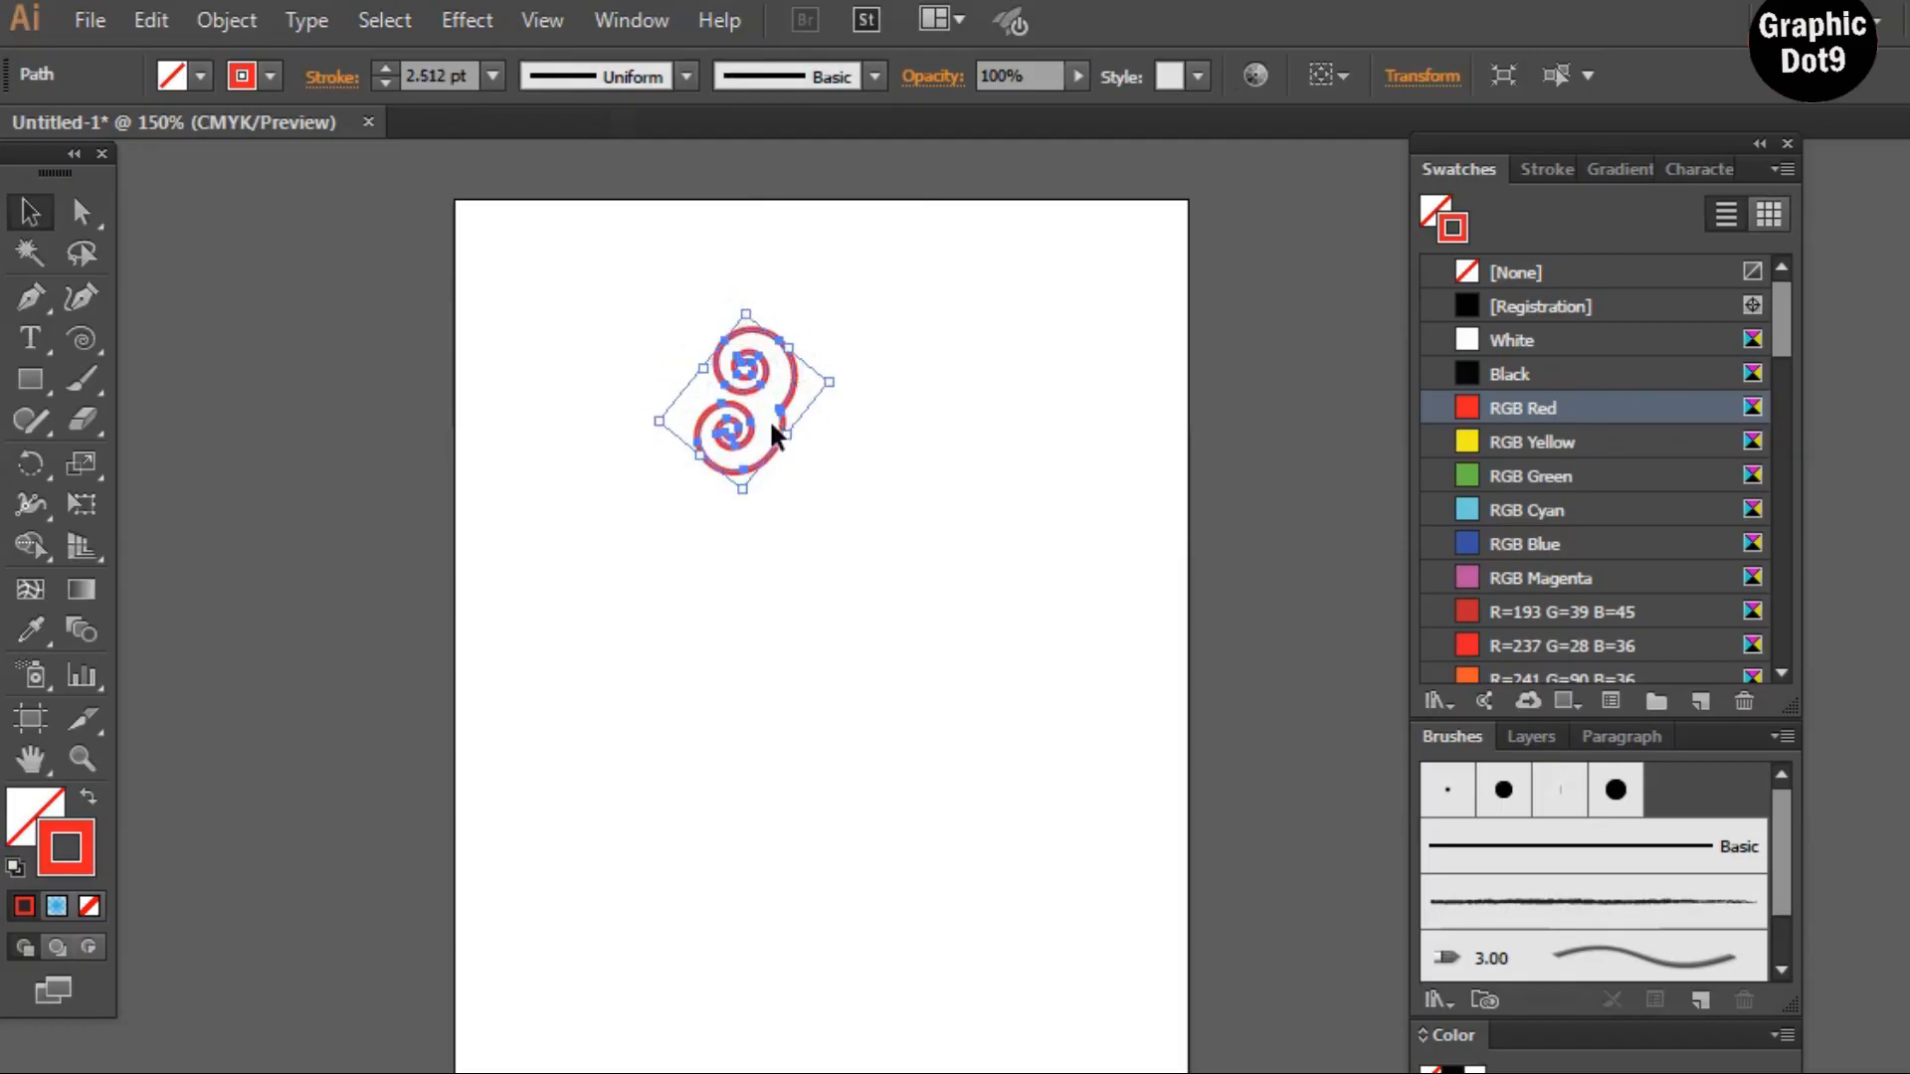
drag(850, 382, 809, 310)
click(874, 456)
drag(869, 382, 697, 235)
drag(665, 364, 528, 270)
click(804, 453)
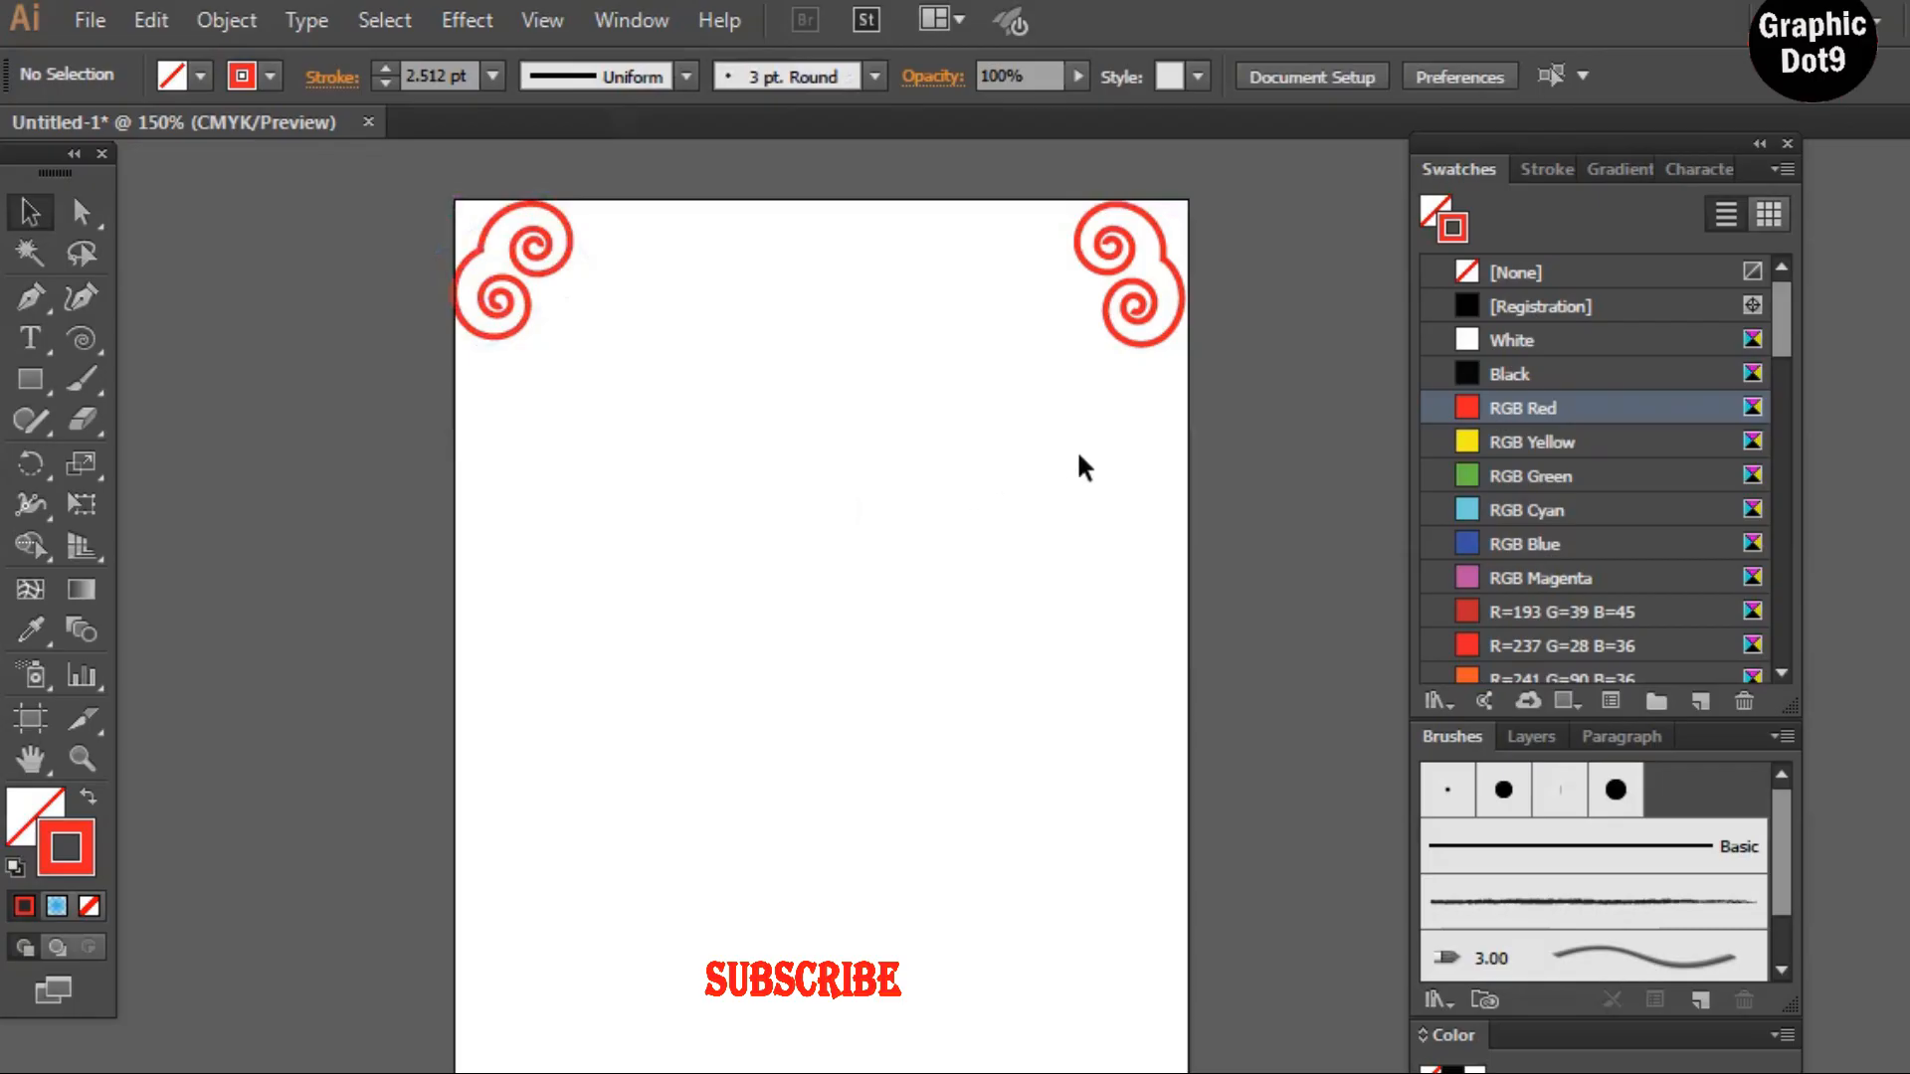
Scale the top-right corner spiral down to fit snugly in the corner
click(1142, 298)
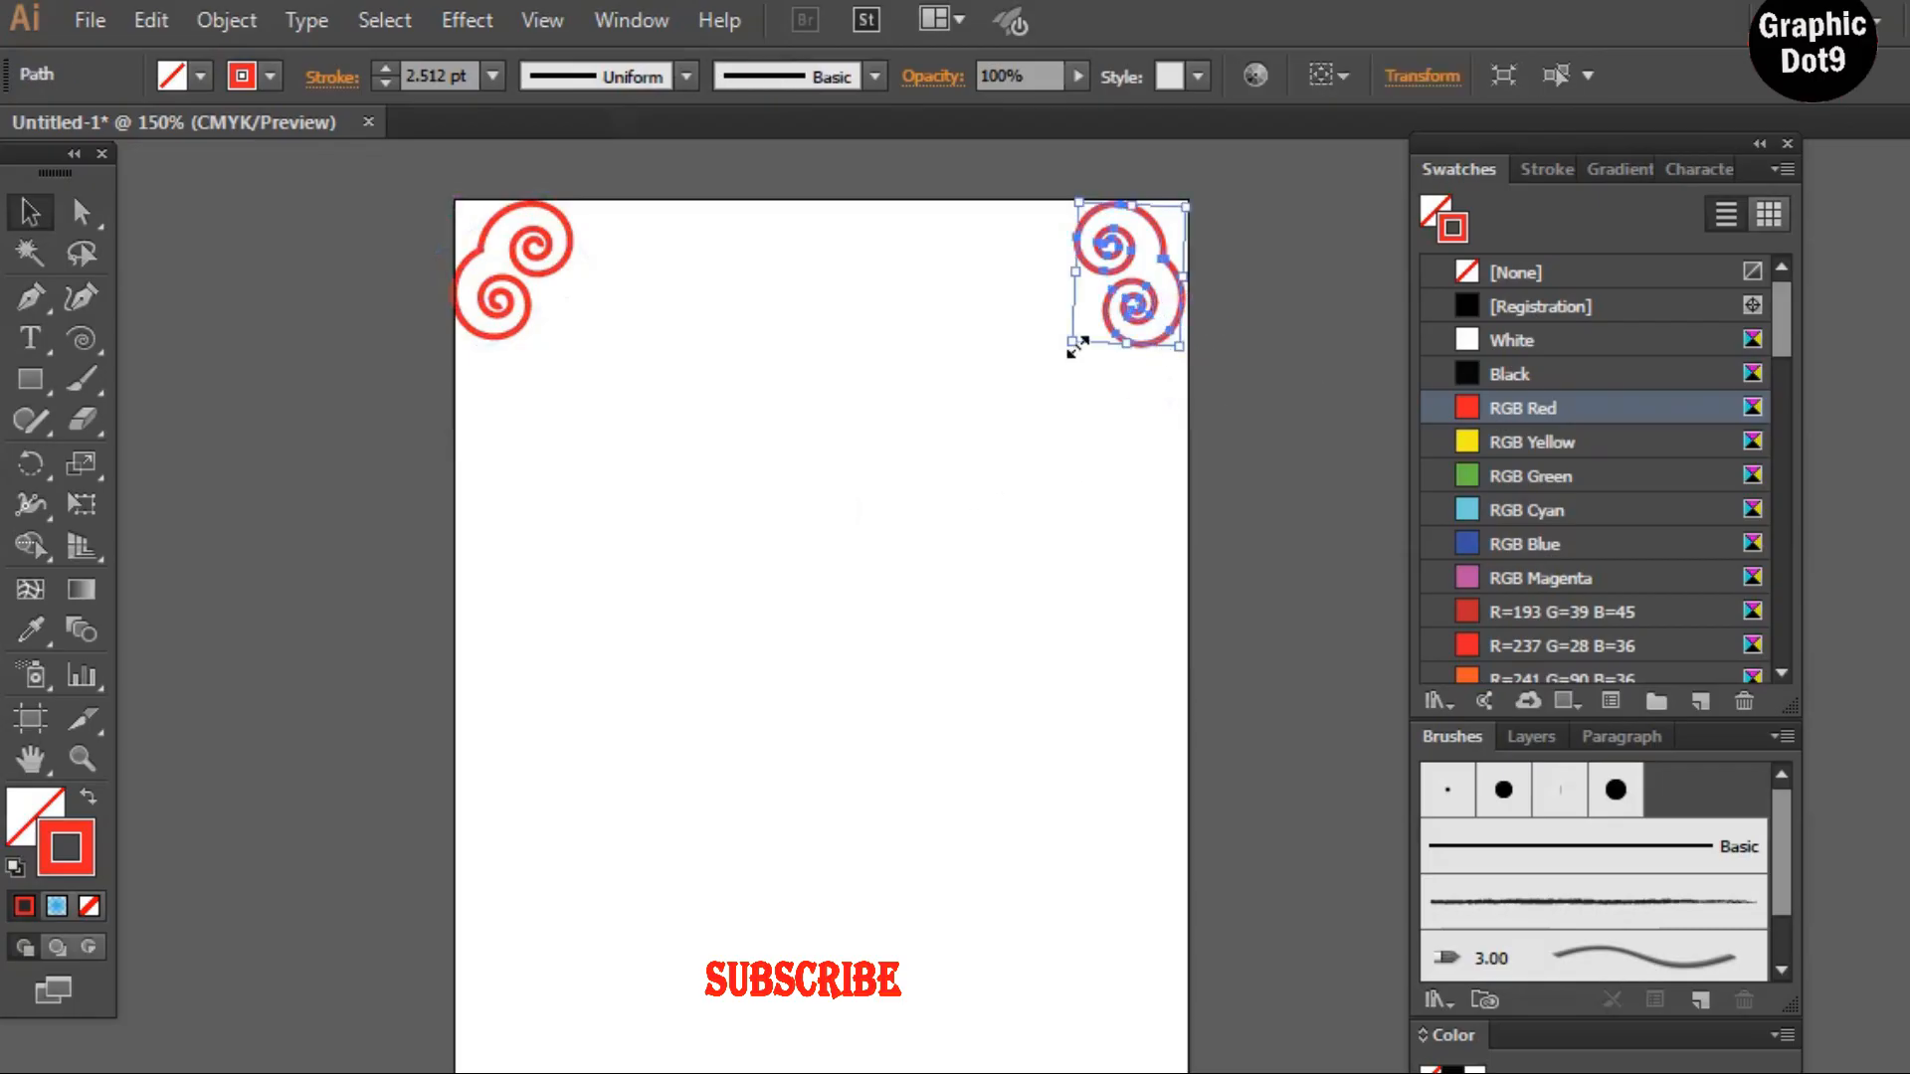
mouse_move(1076, 338)
mouse_down()
mouse_move(1097, 321)
mouse_move(1185, 352)
mouse_move(1151, 231)
mouse_move(1145, 247)
mouse_up()
click(1132, 307)
click(1160, 237)
click(759, 362)
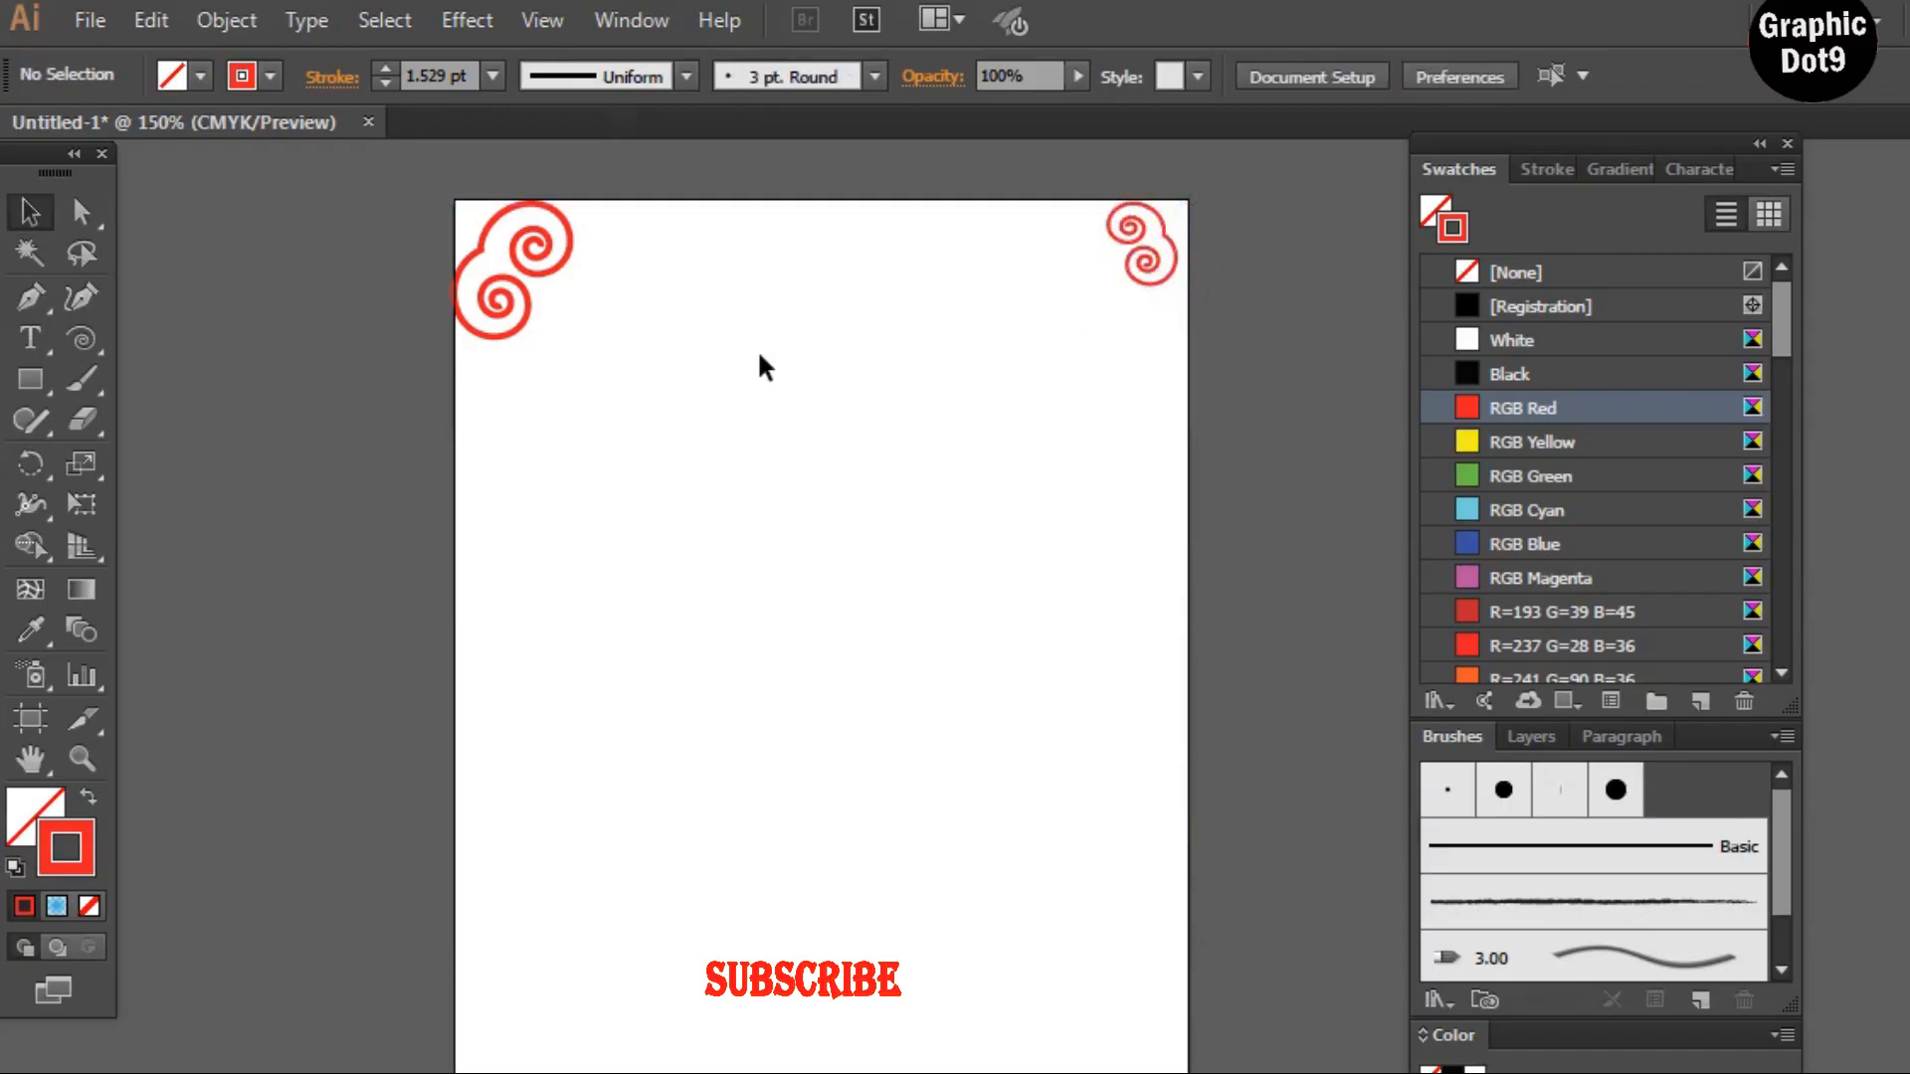
Scale the top-left corner spiral down to match the top-right one
click(477, 256)
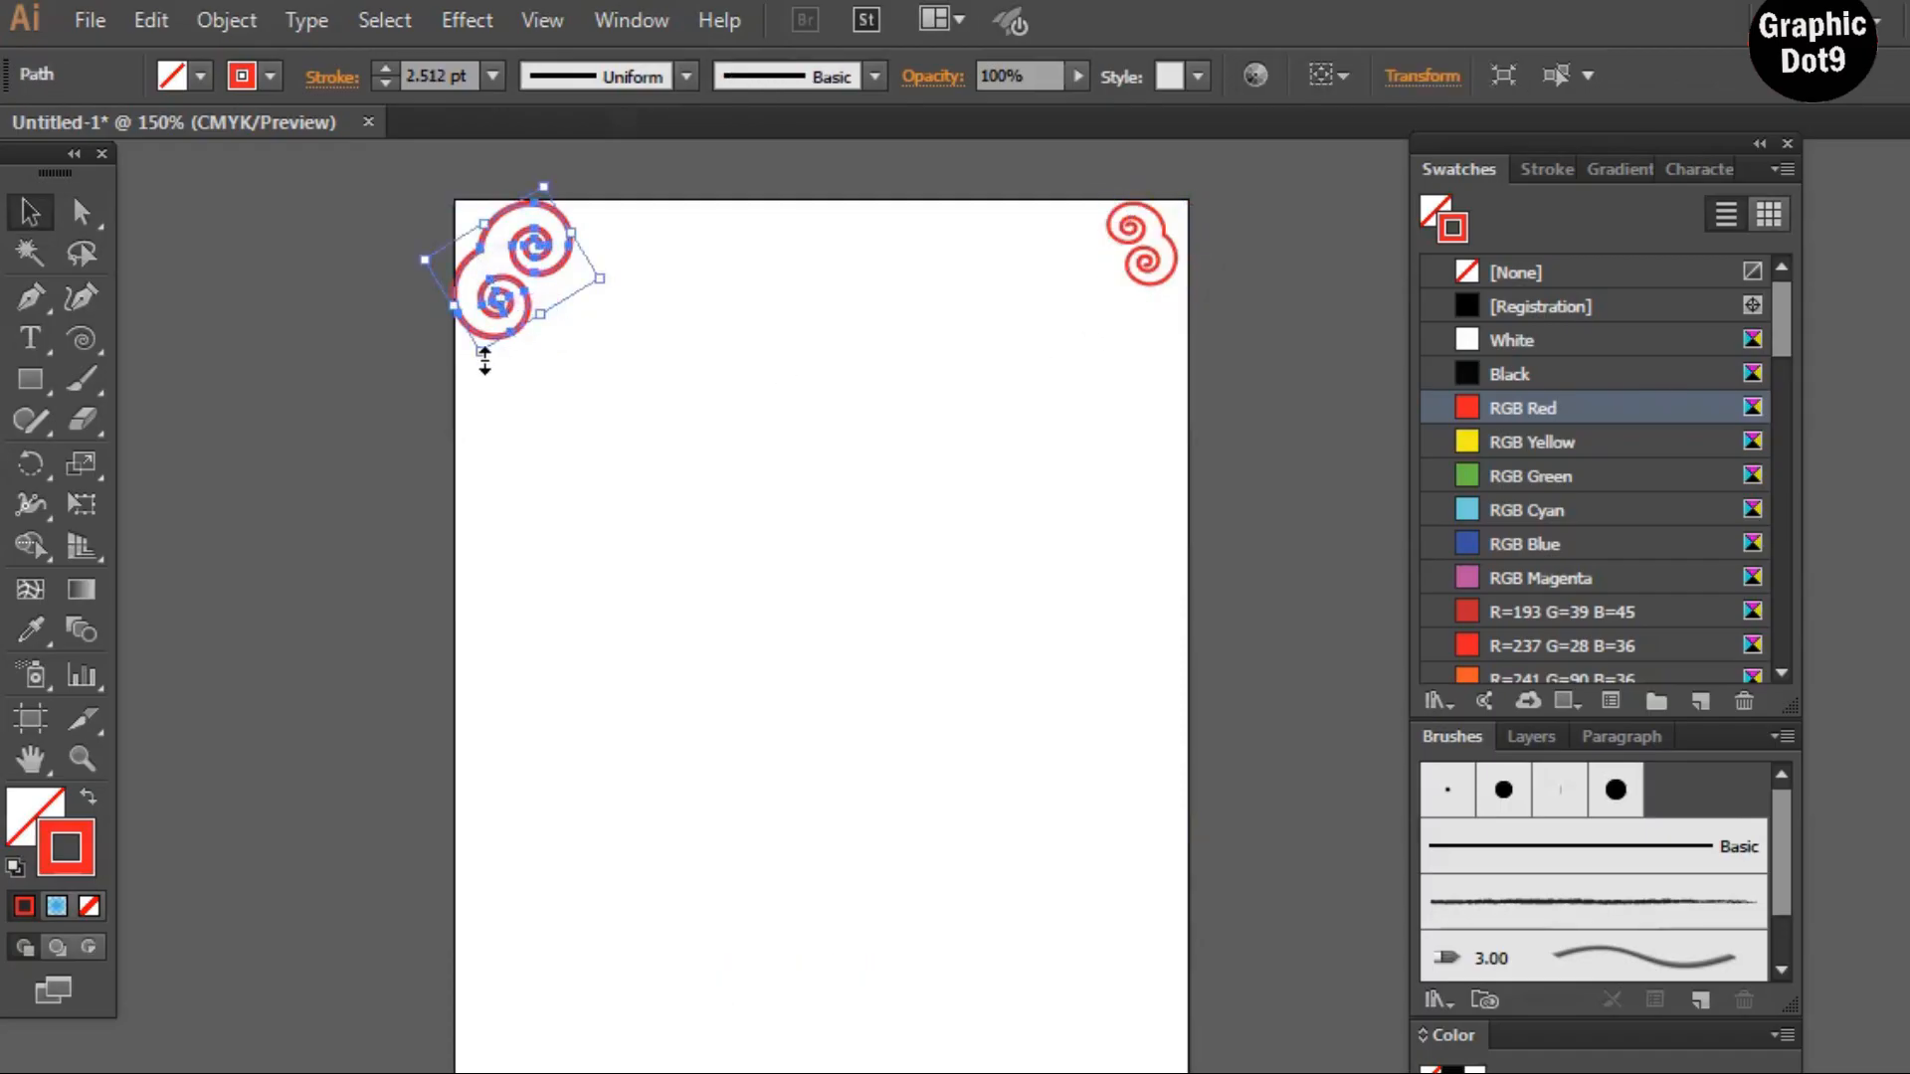
drag(485, 361, 495, 249)
click(541, 365)
click(514, 244)
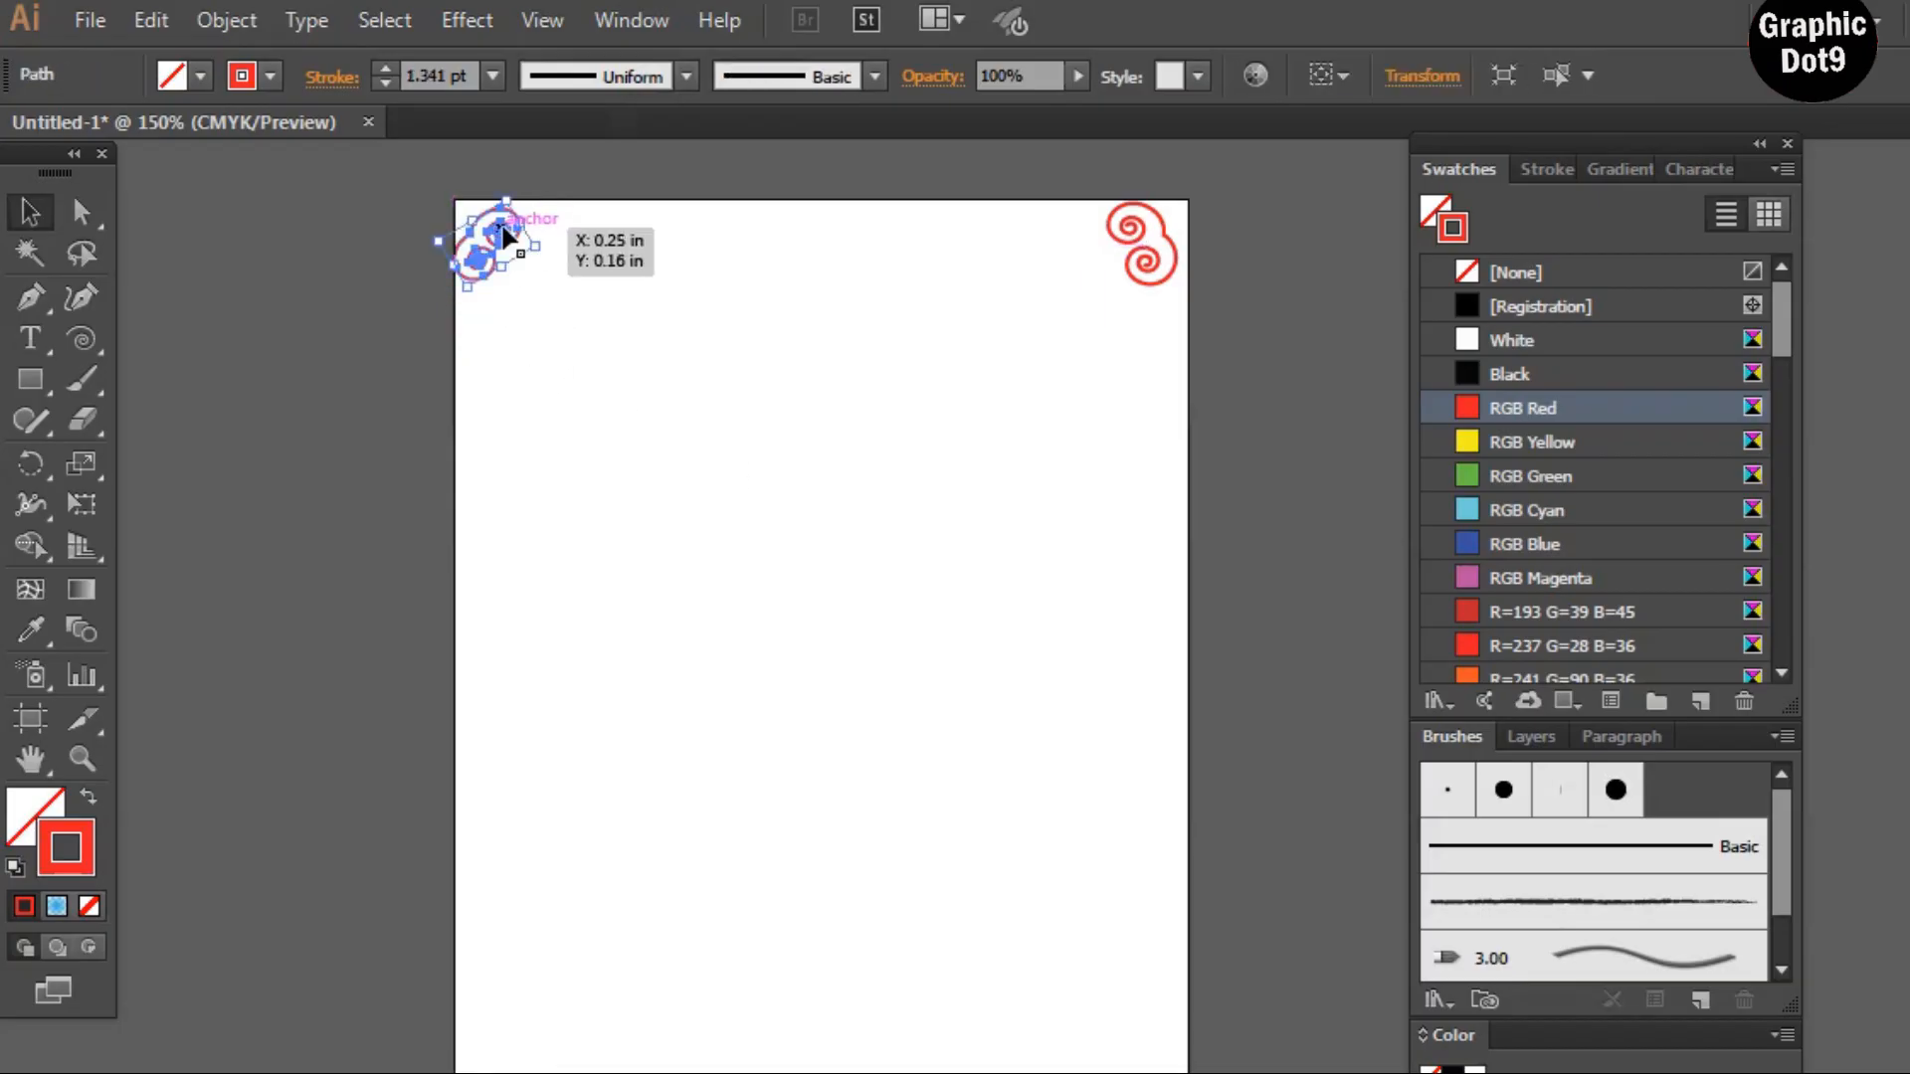
click(707, 390)
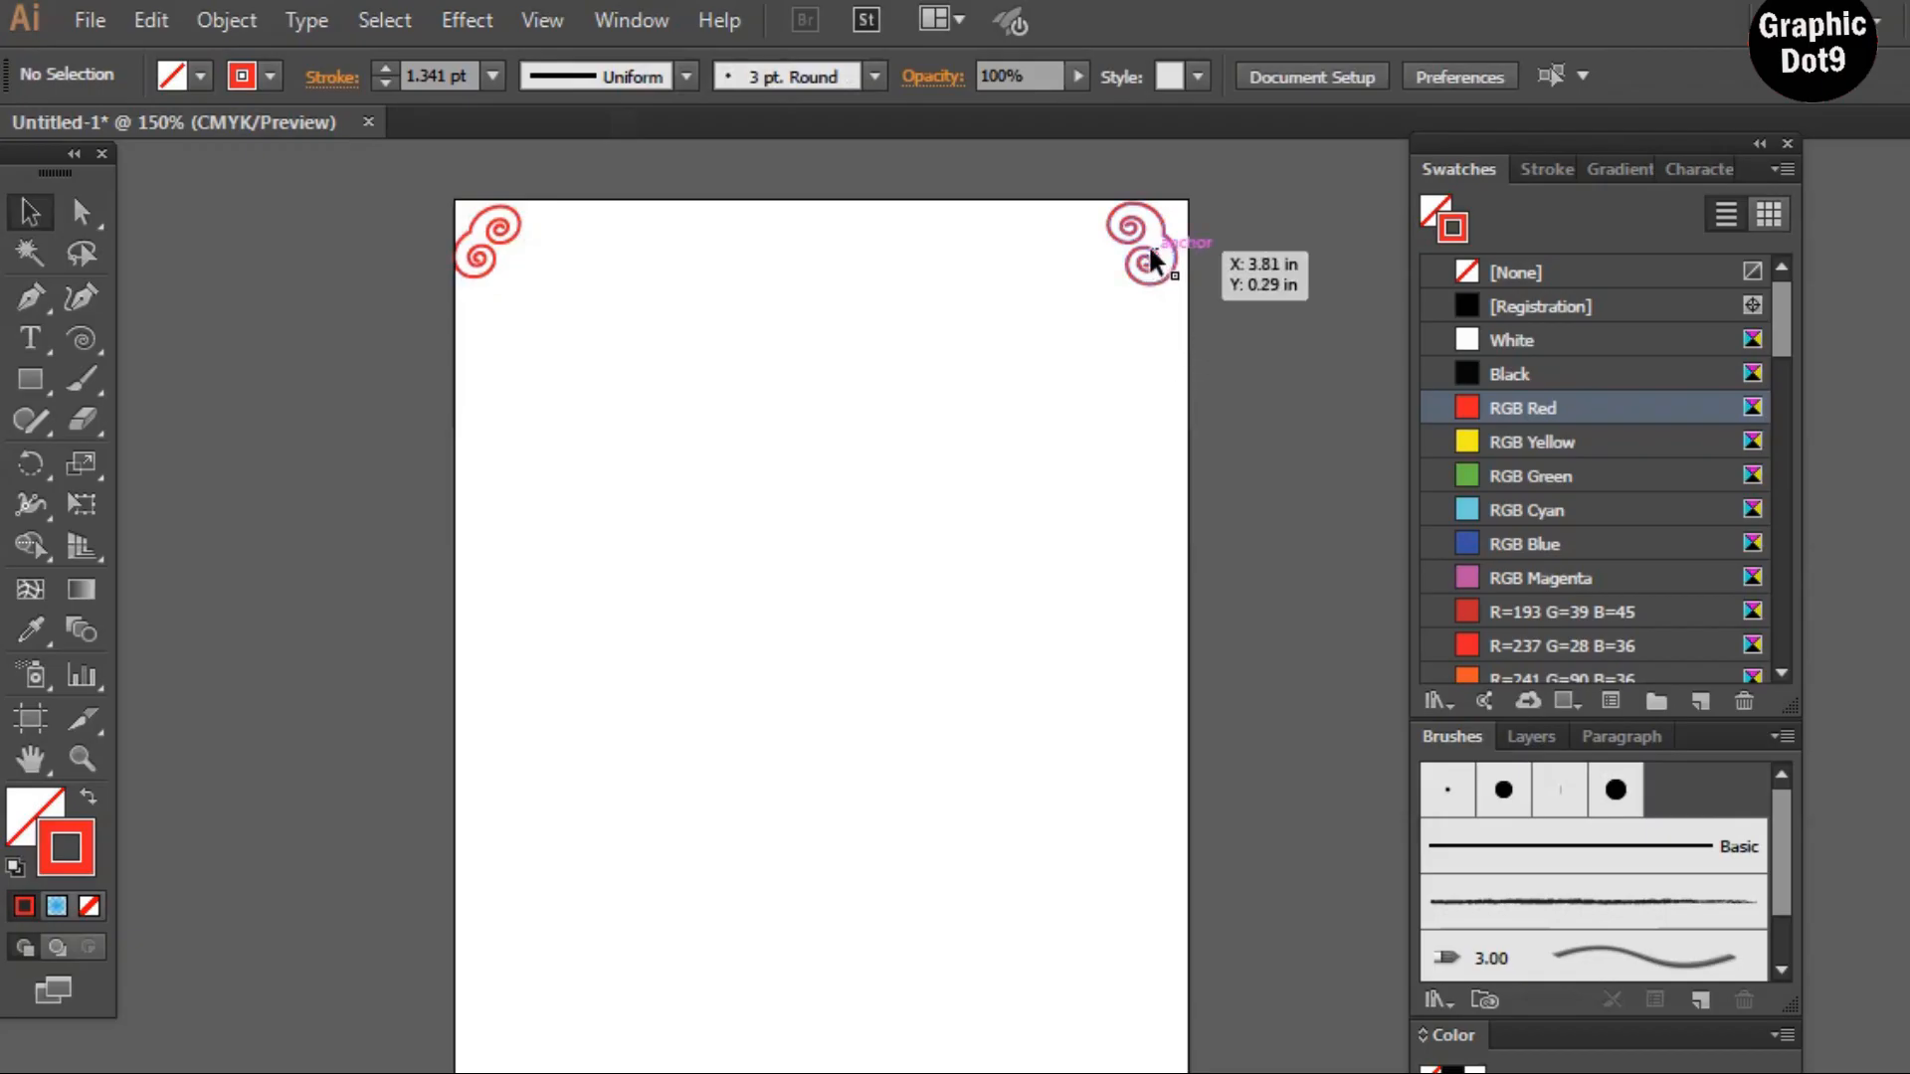
Duplicate the top-right spiral into the middle of the page
drag(1151, 261, 806, 712)
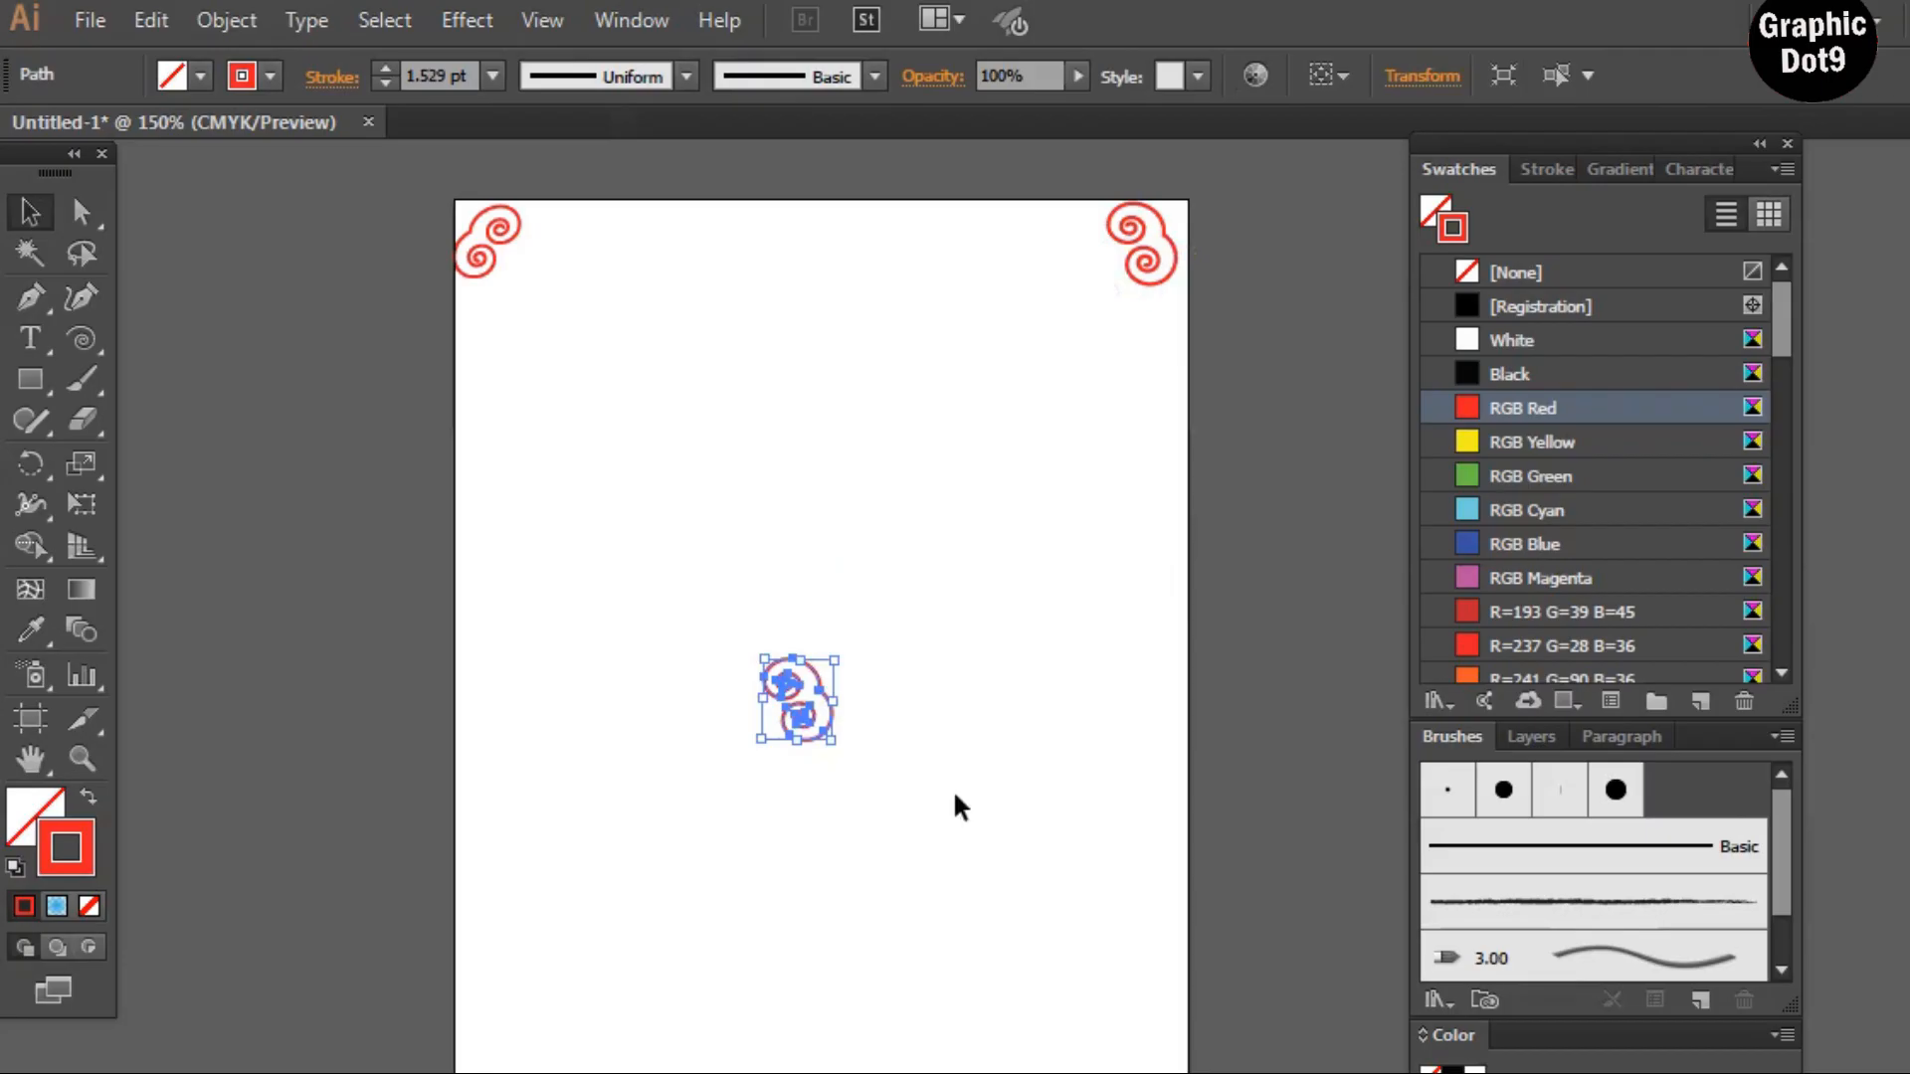
key(h)
drag(921, 946, 926, 667)
key(v)
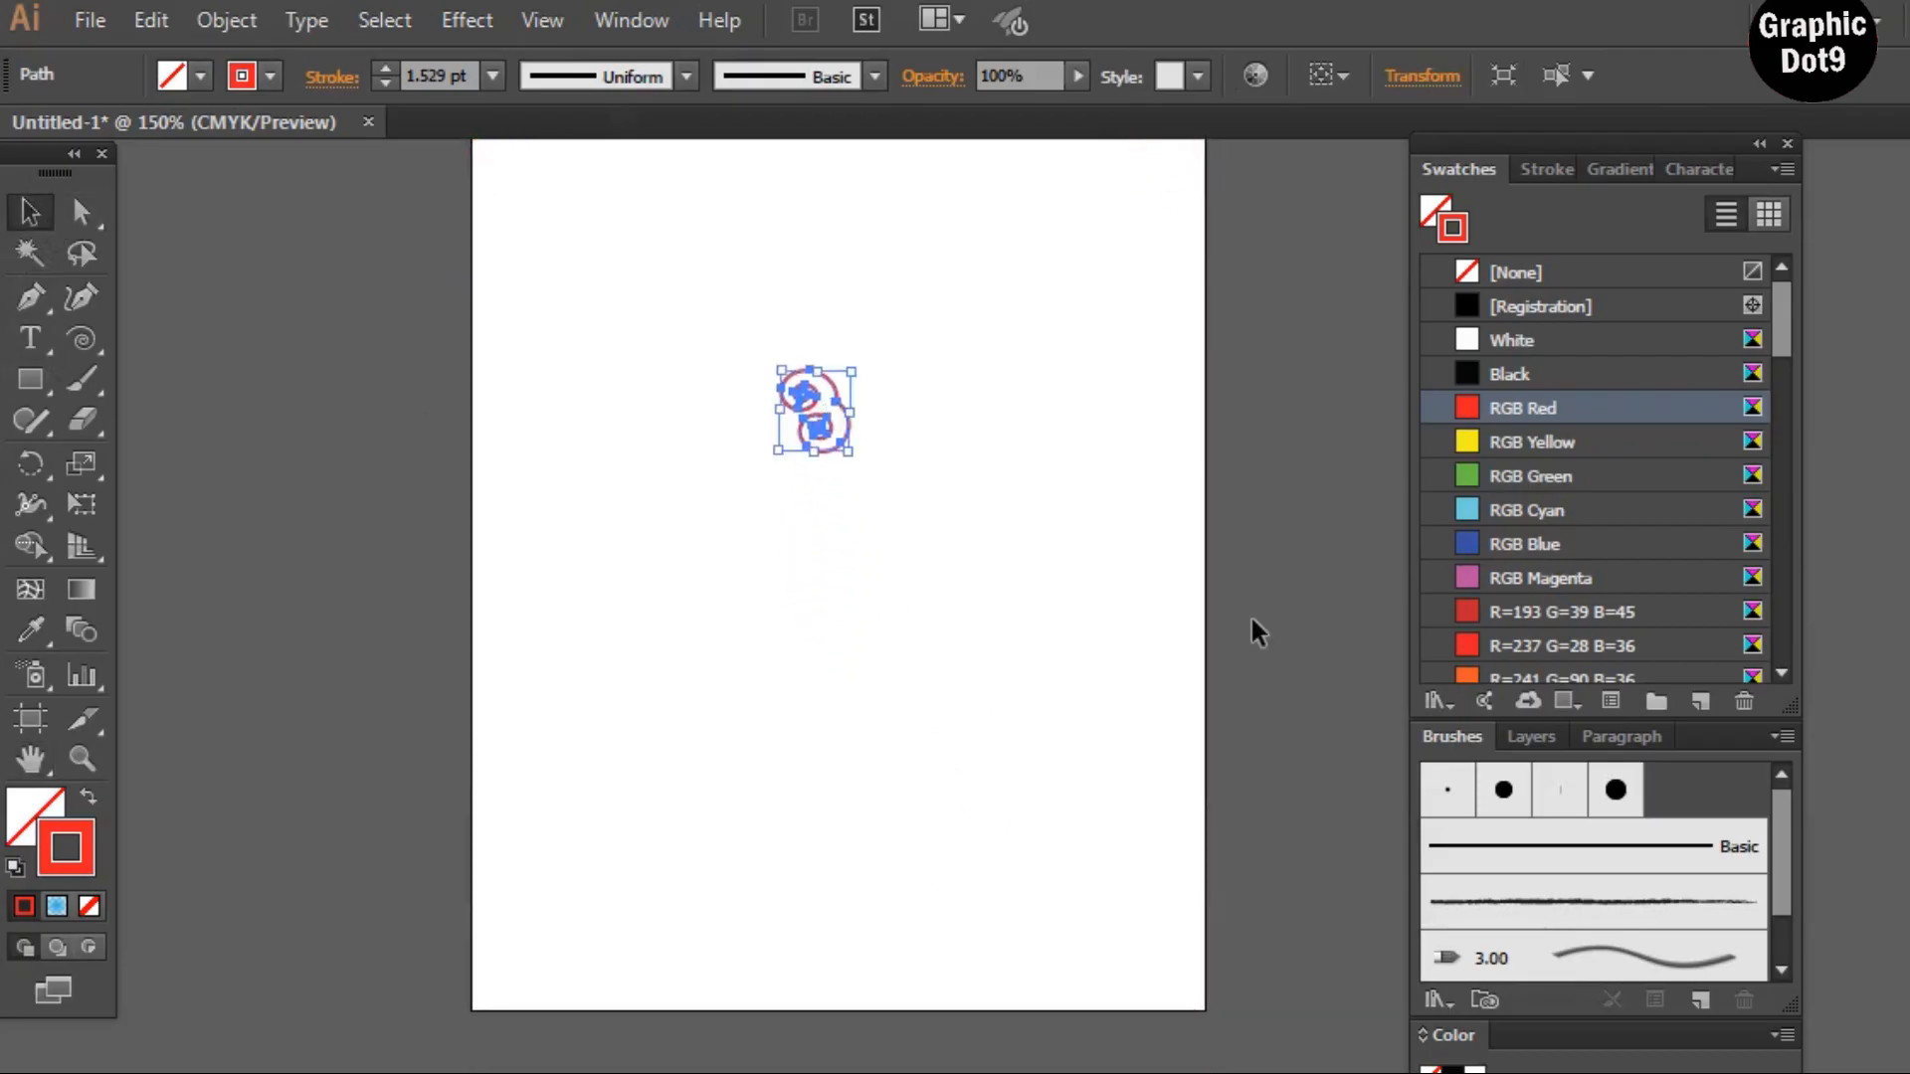
Move the copied spiral into the bottom-right corner and rotate it to fit
drag(848, 426, 1113, 889)
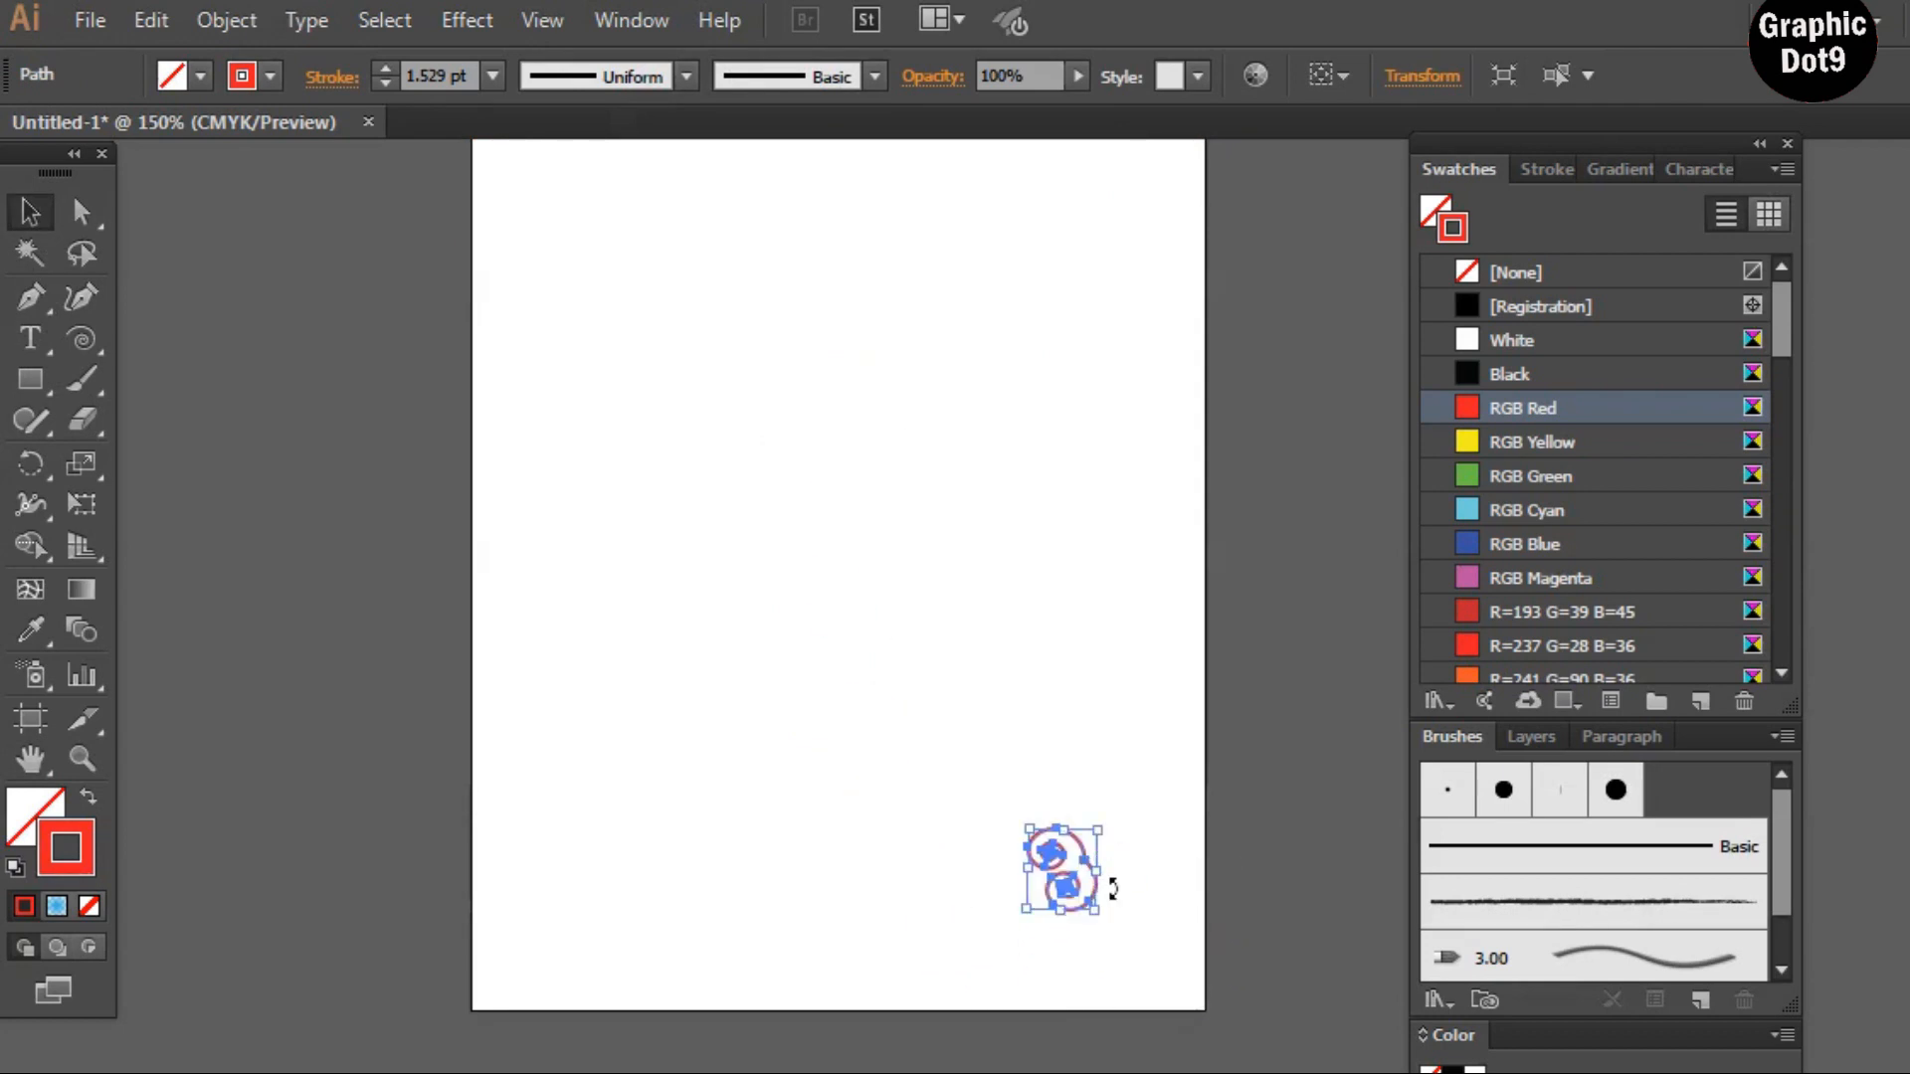
drag(1118, 818, 610, 865)
click(1129, 857)
click(1017, 726)
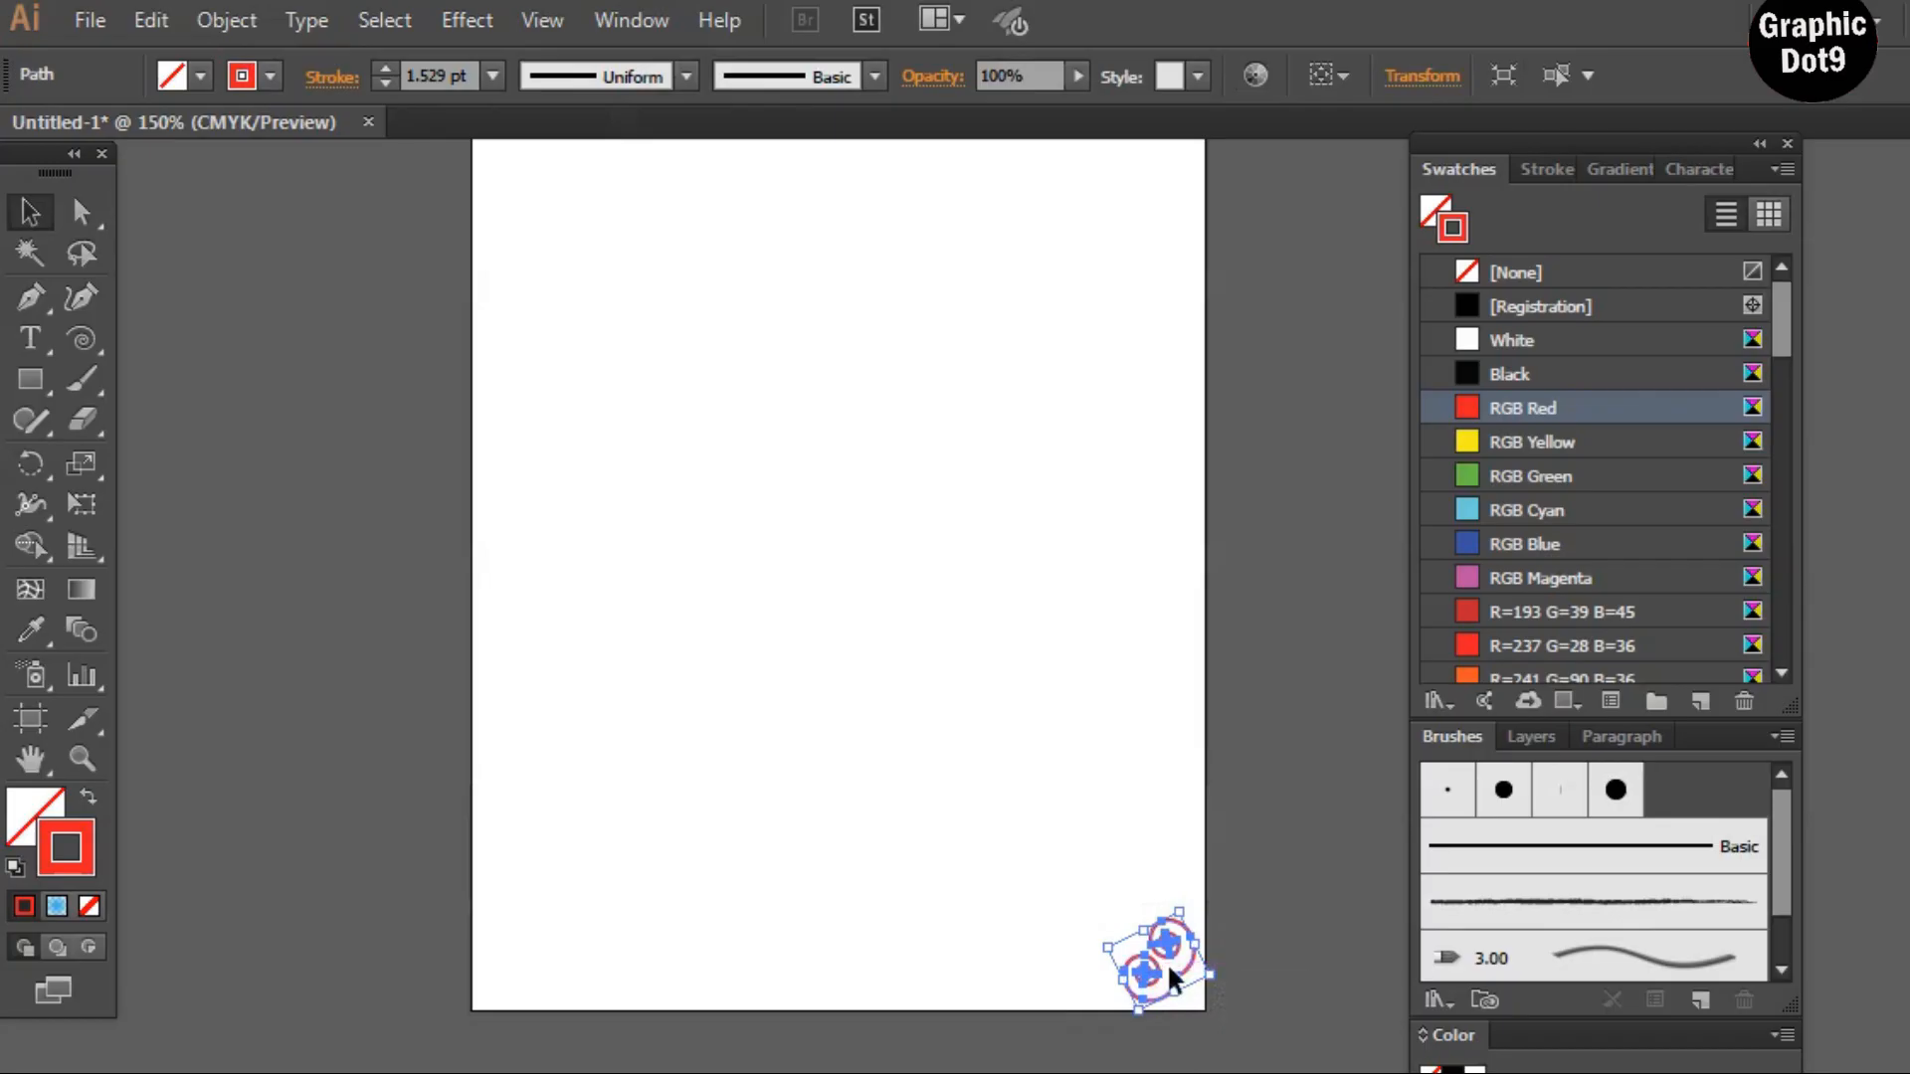
drag(1167, 963, 788, 826)
click(840, 738)
drag(1162, 963, 785, 812)
key(ctrl+z)
click(989, 824)
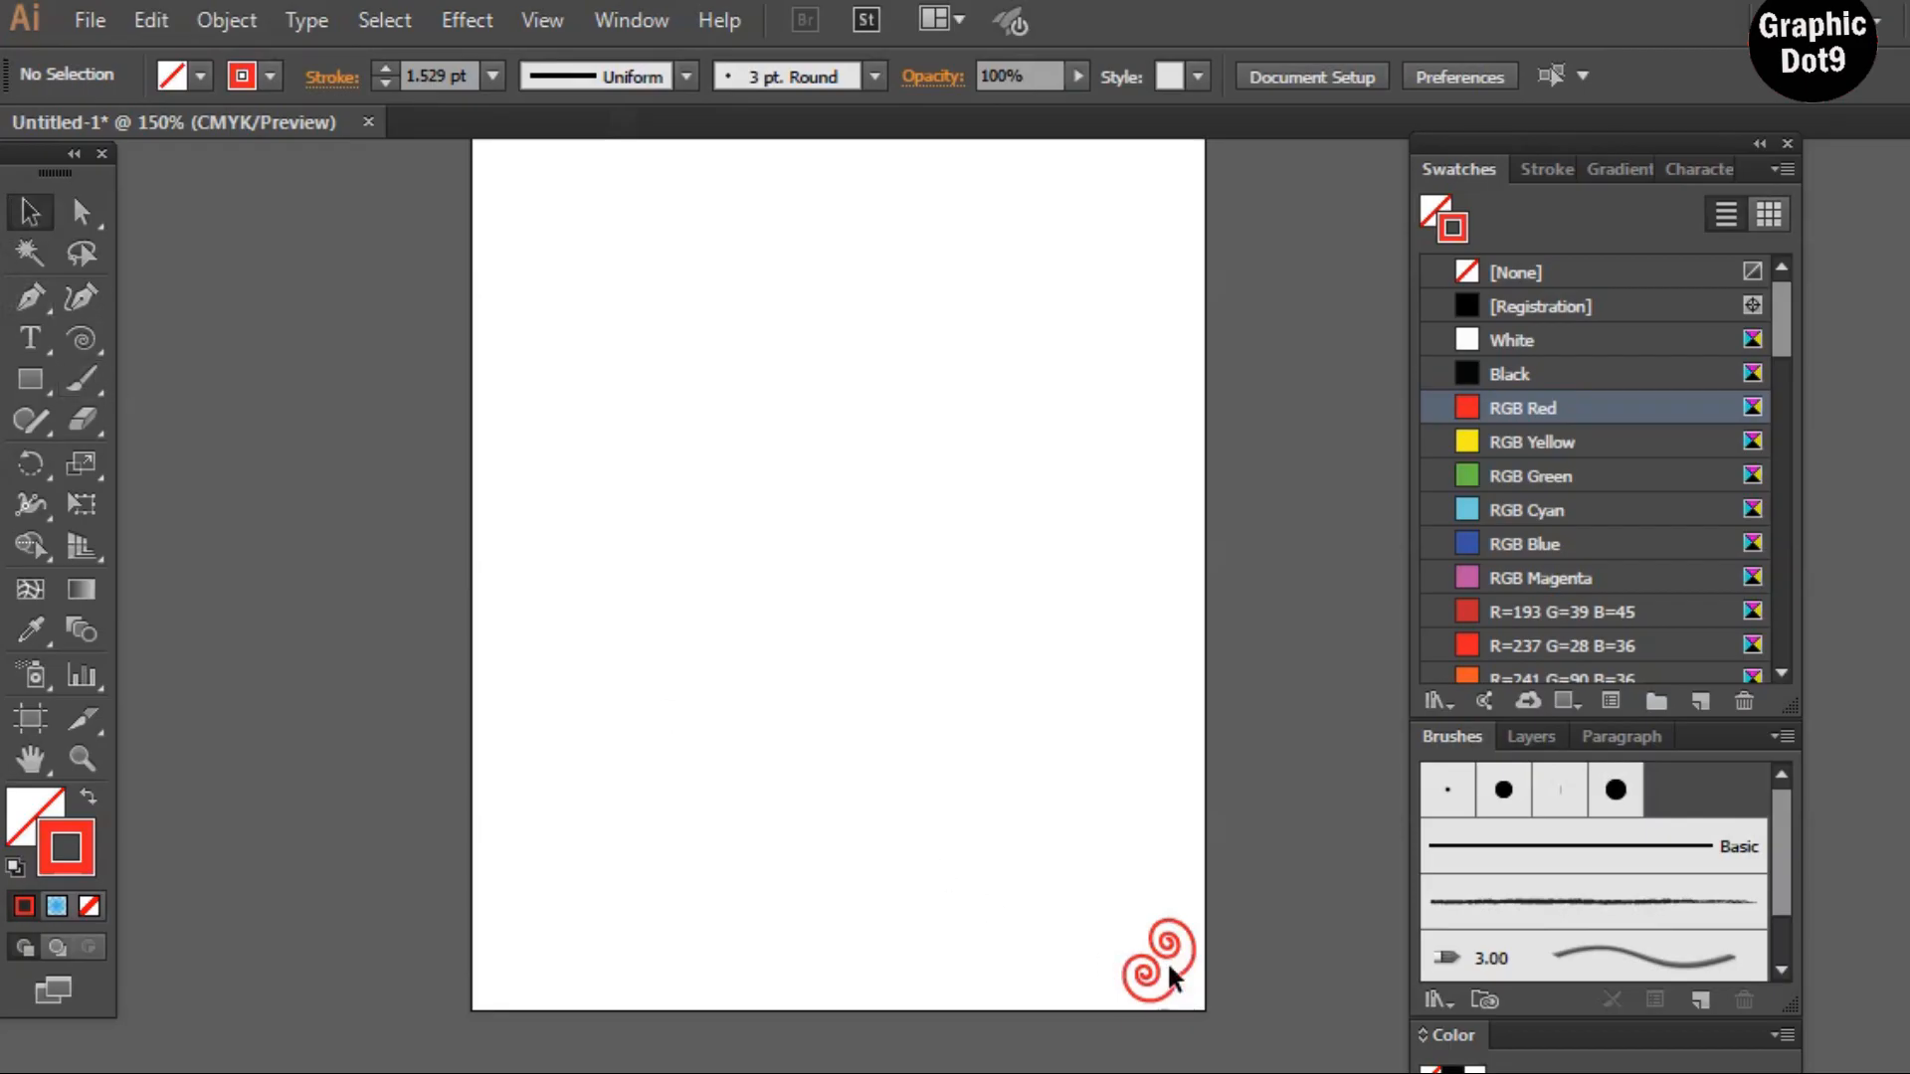
drag(1169, 965, 919, 868)
key(ctrl+z)
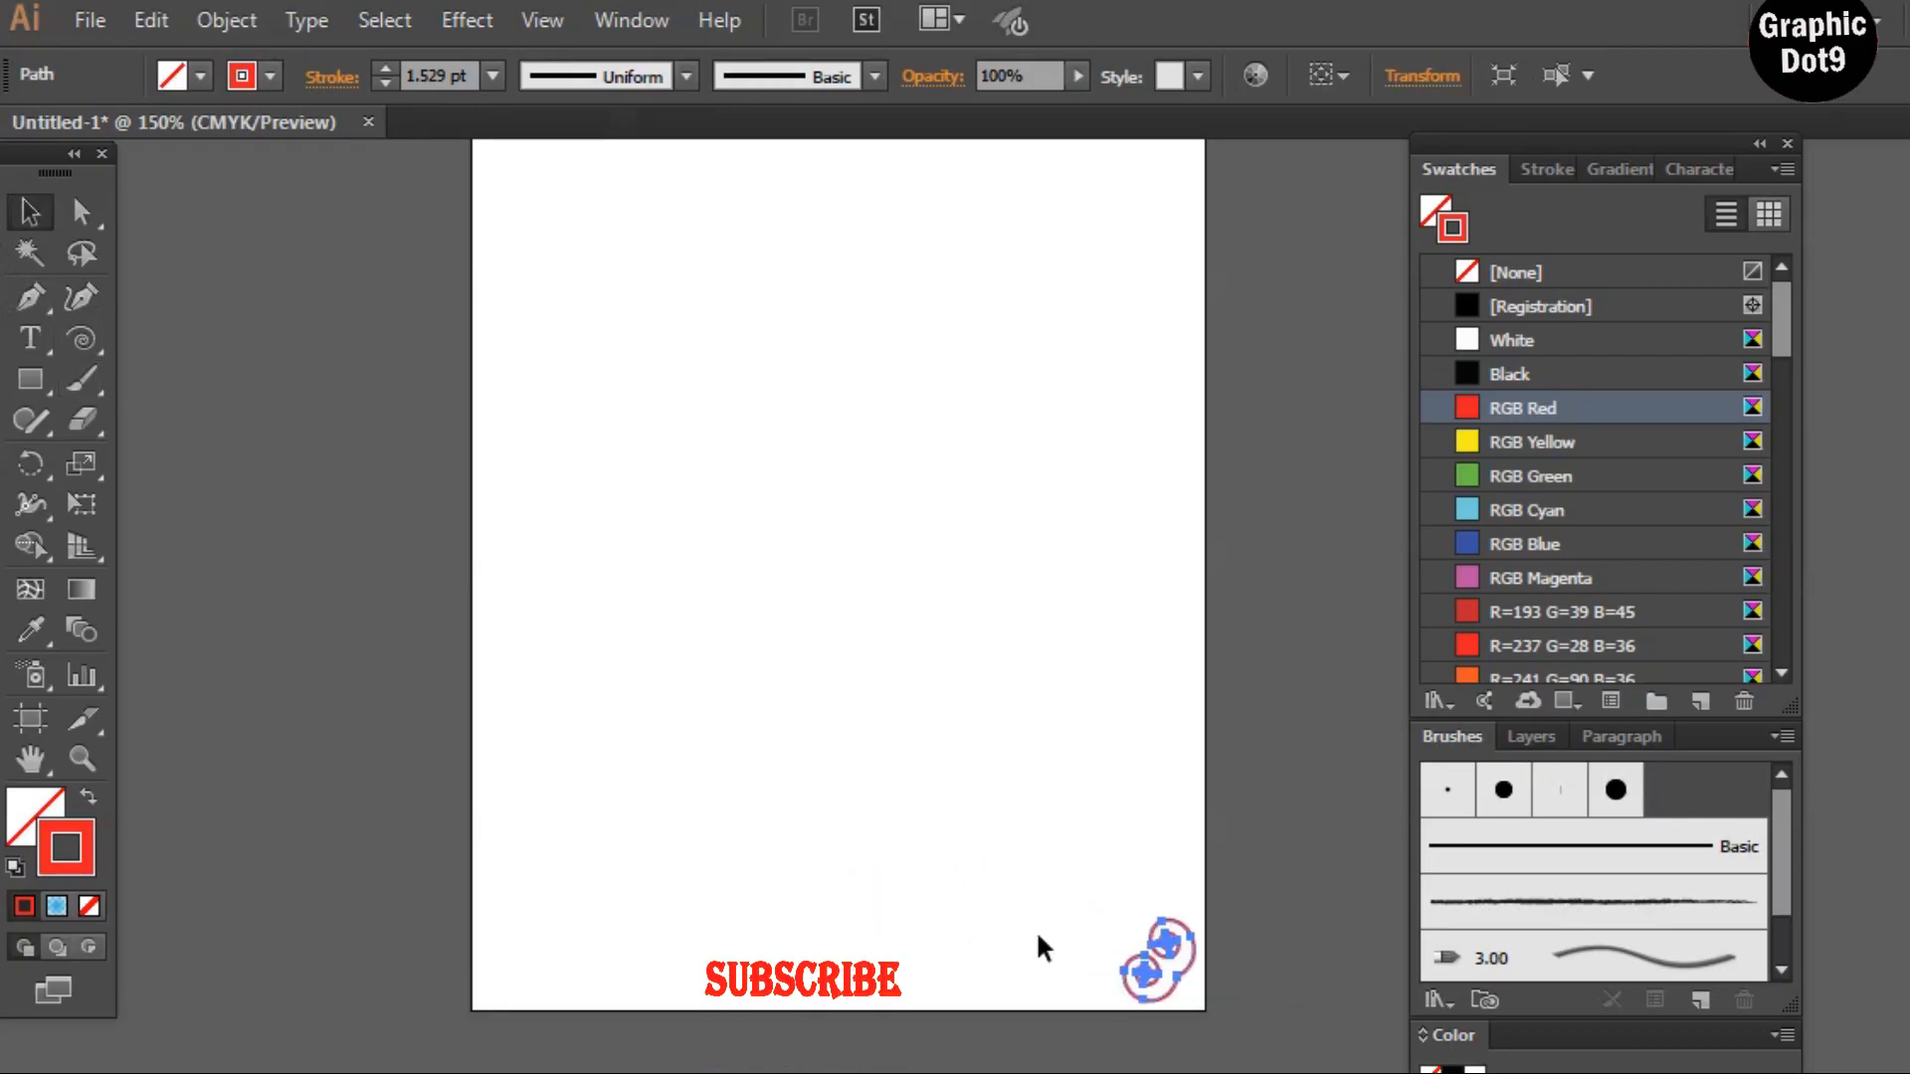
Copy the bottom-right spiral into the bottom-left corner
drag(1194, 982, 534, 965)
click(709, 693)
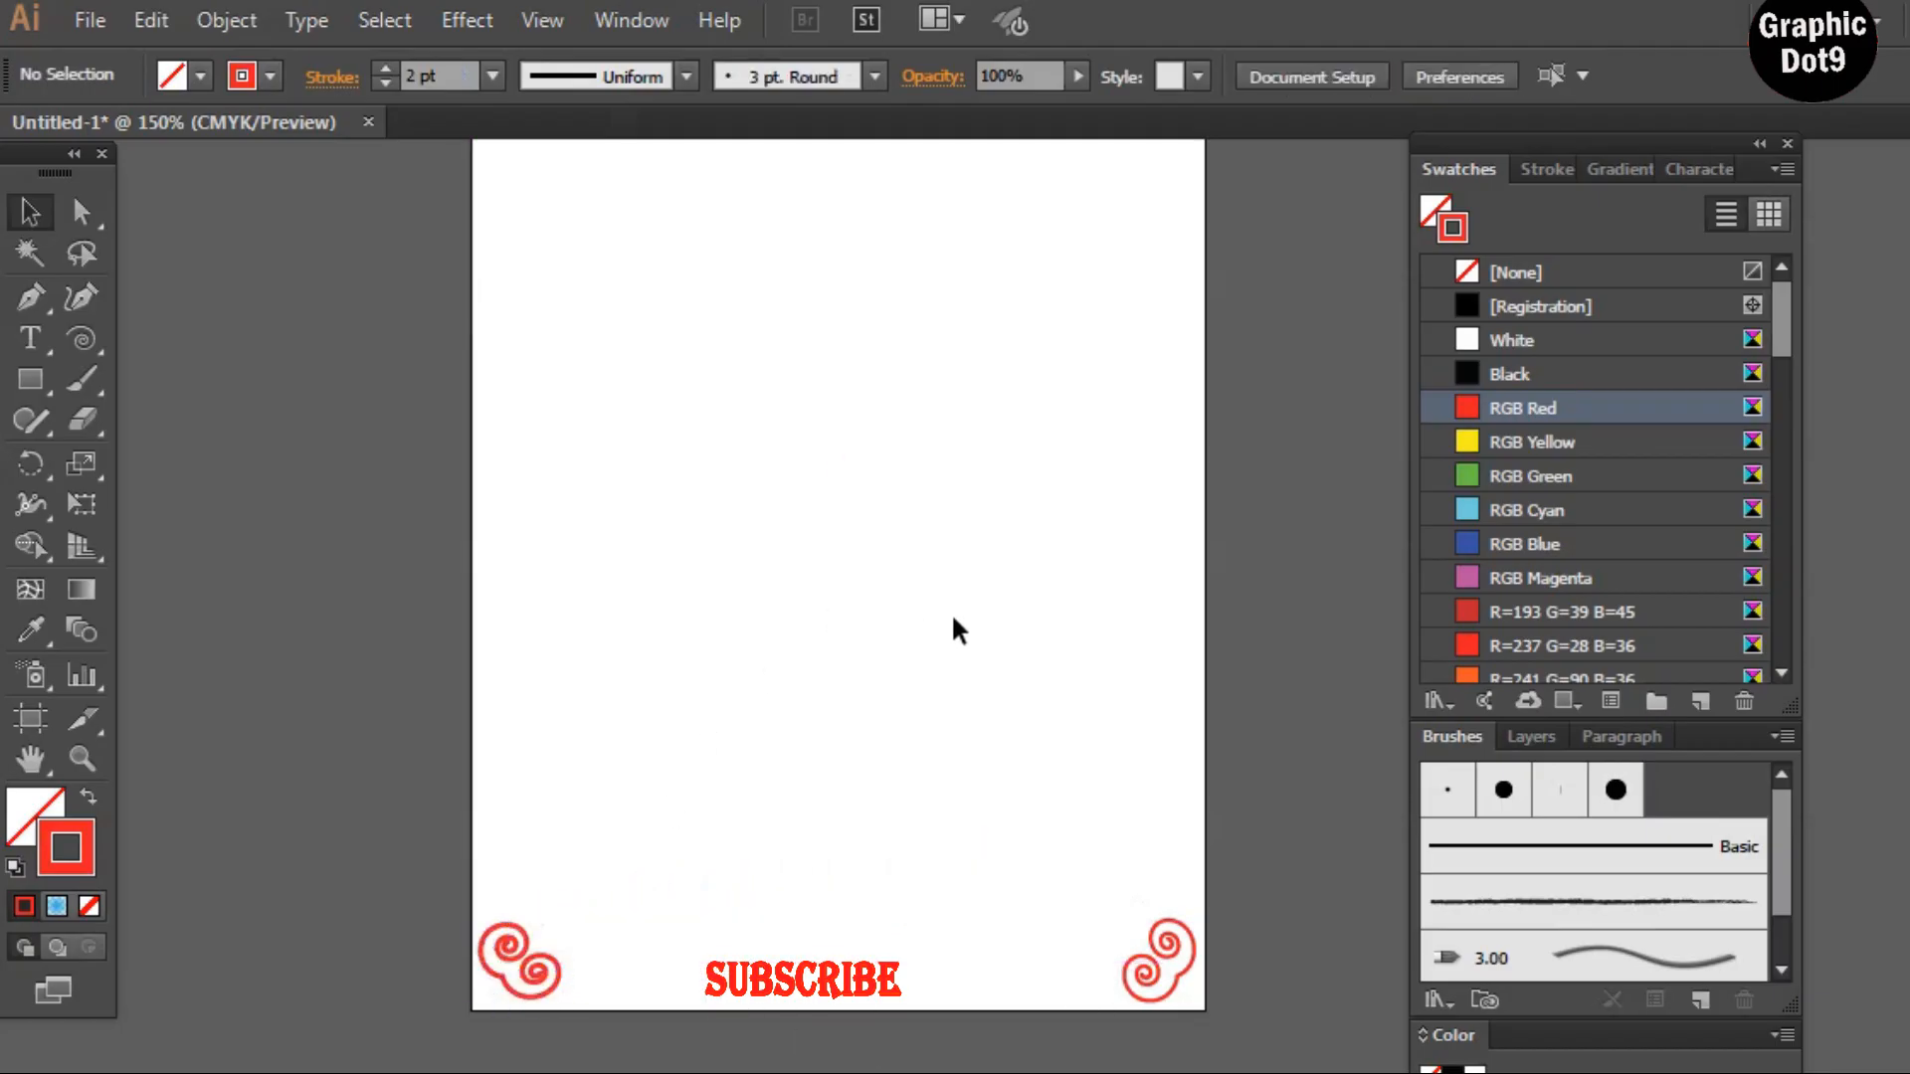
Draw a rectangle covering the whole artboard with the Rectangle tool
key(space)
drag(888, 630, 823, 662)
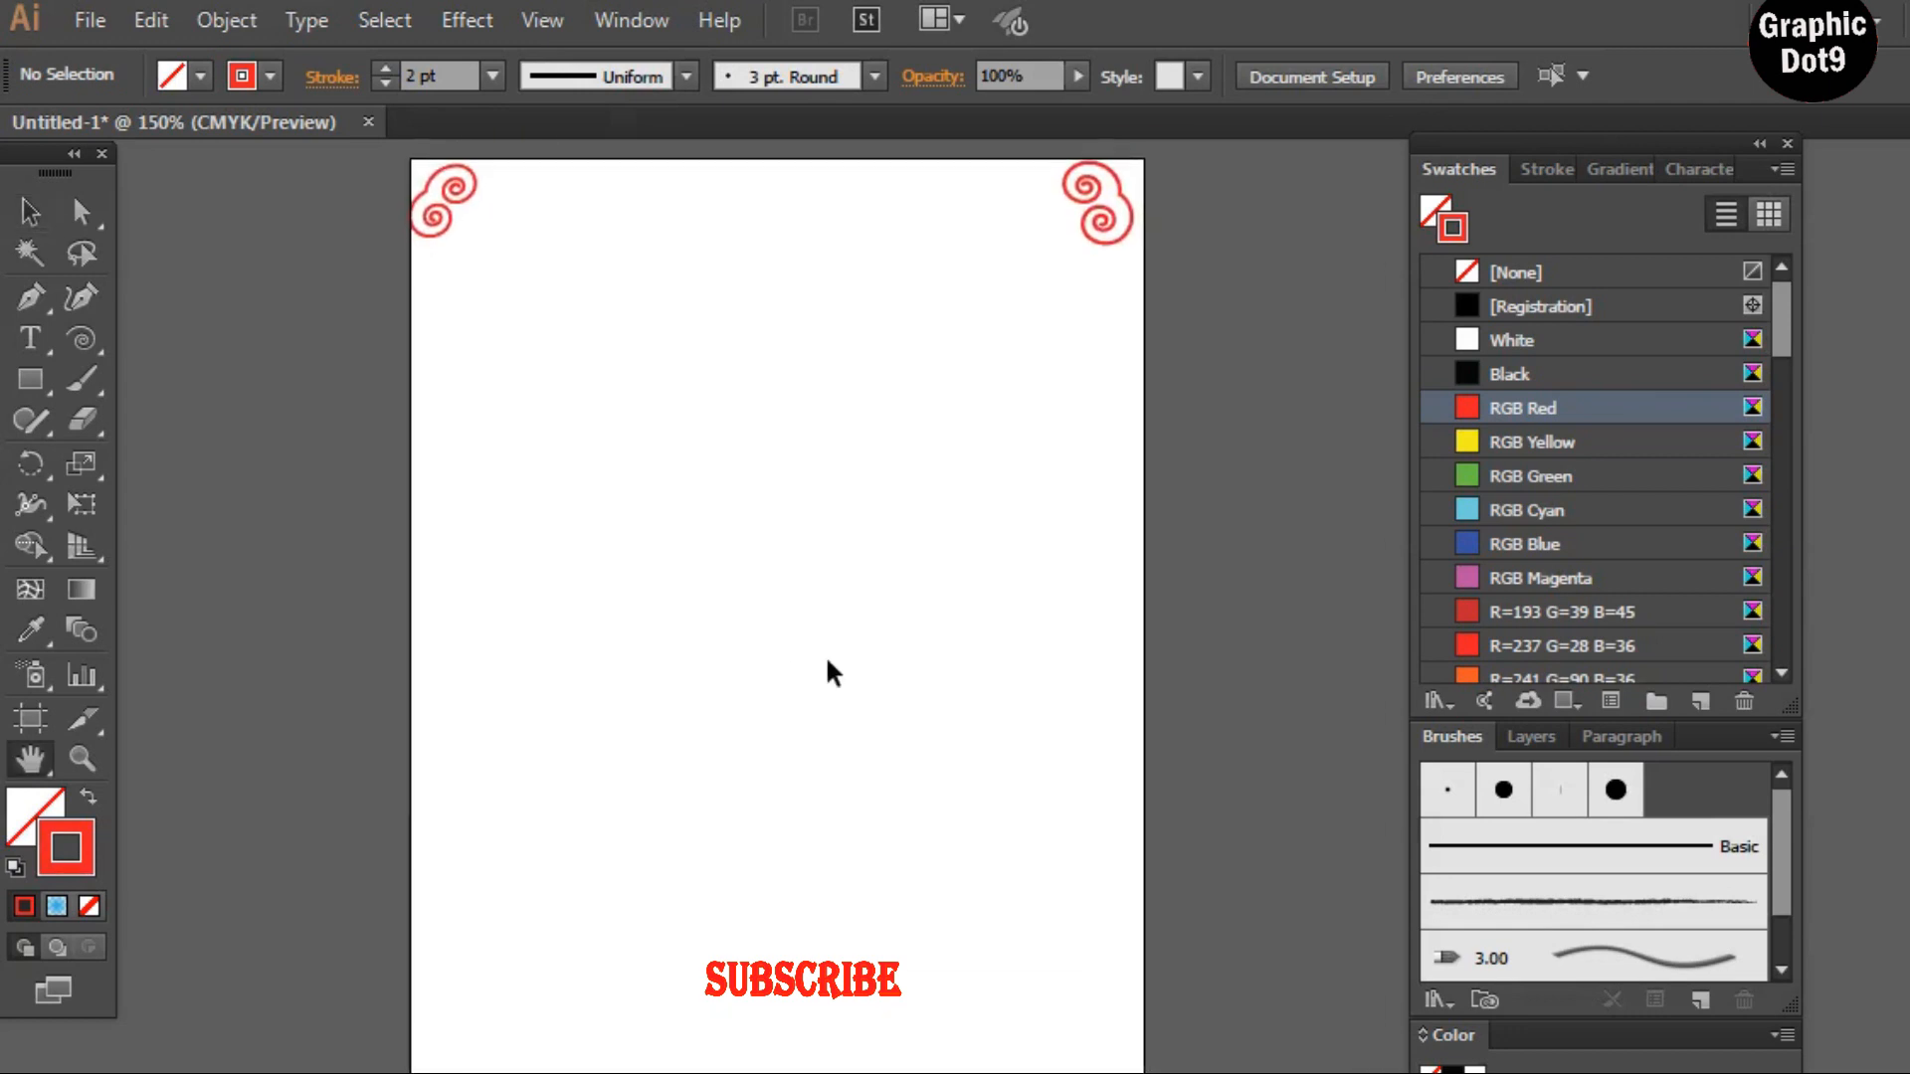
key(ctrl+minus)
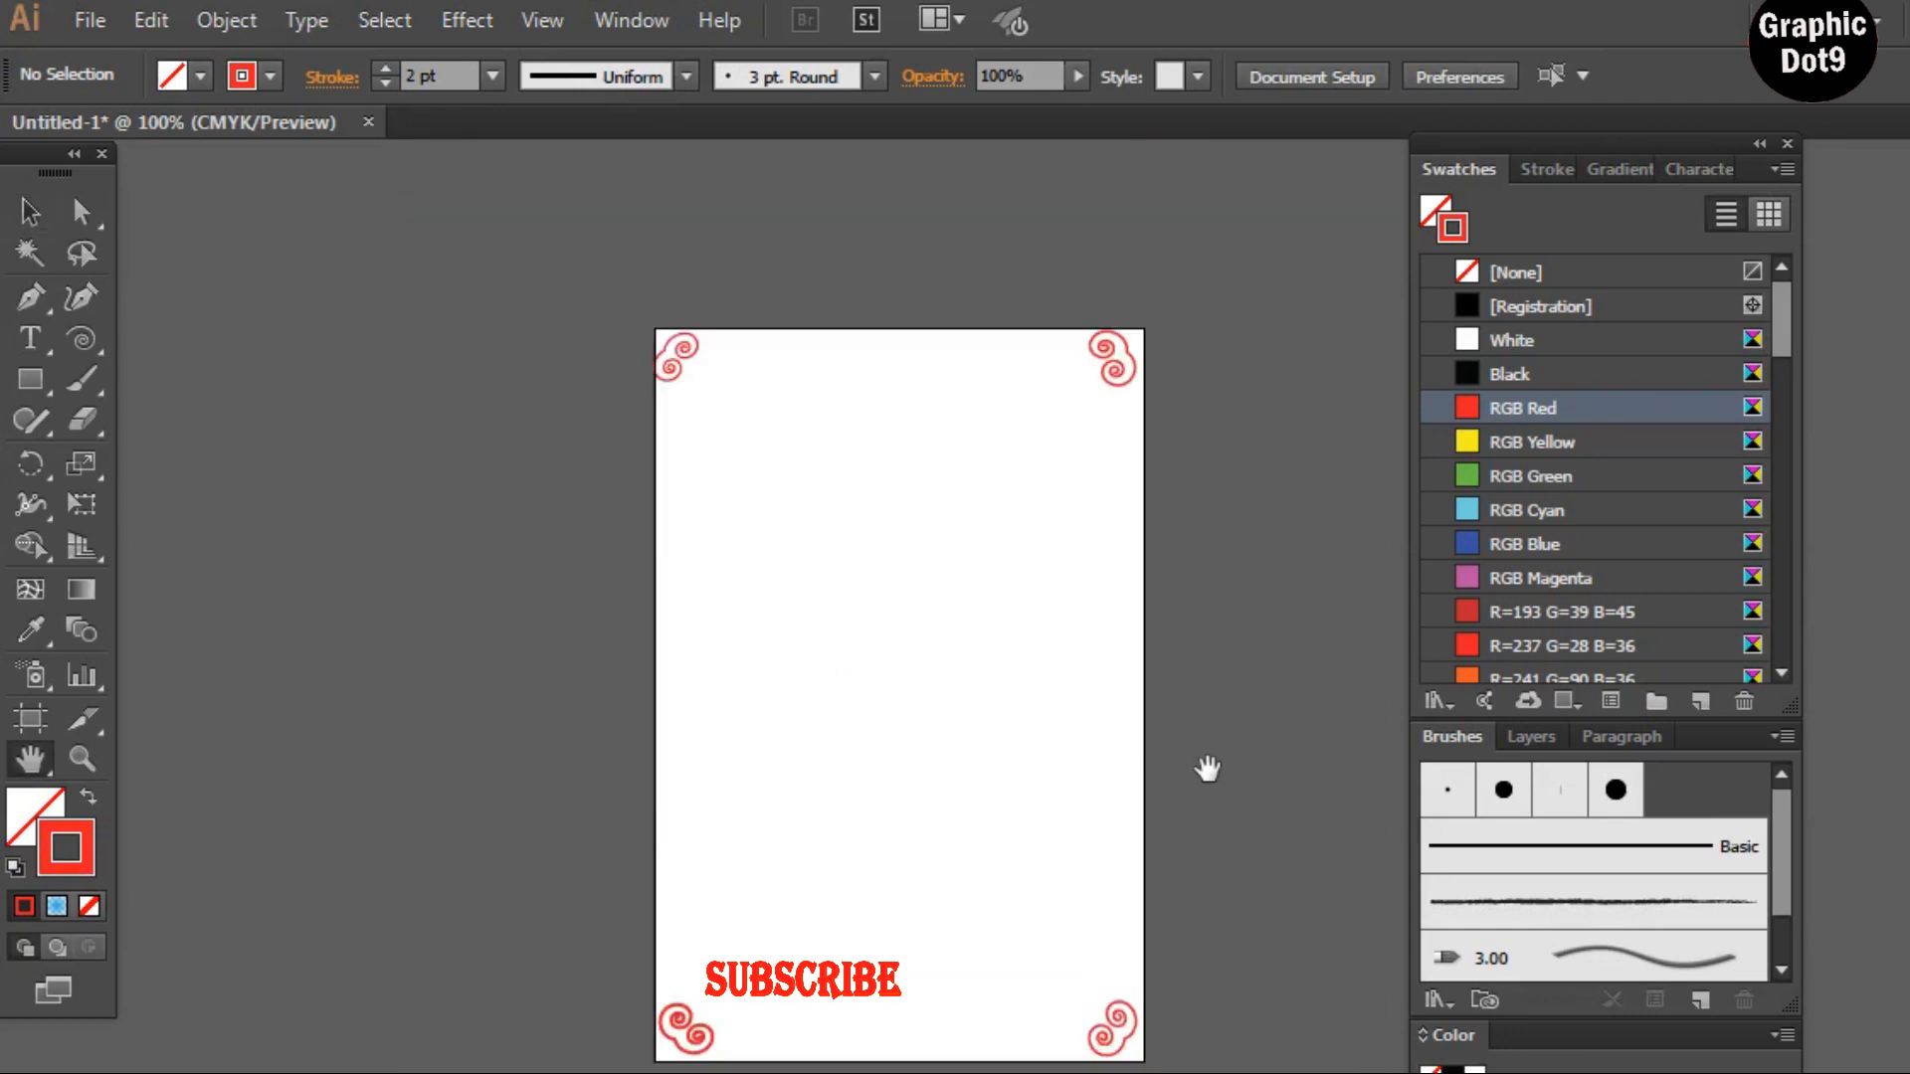
key(ctrl+equal)
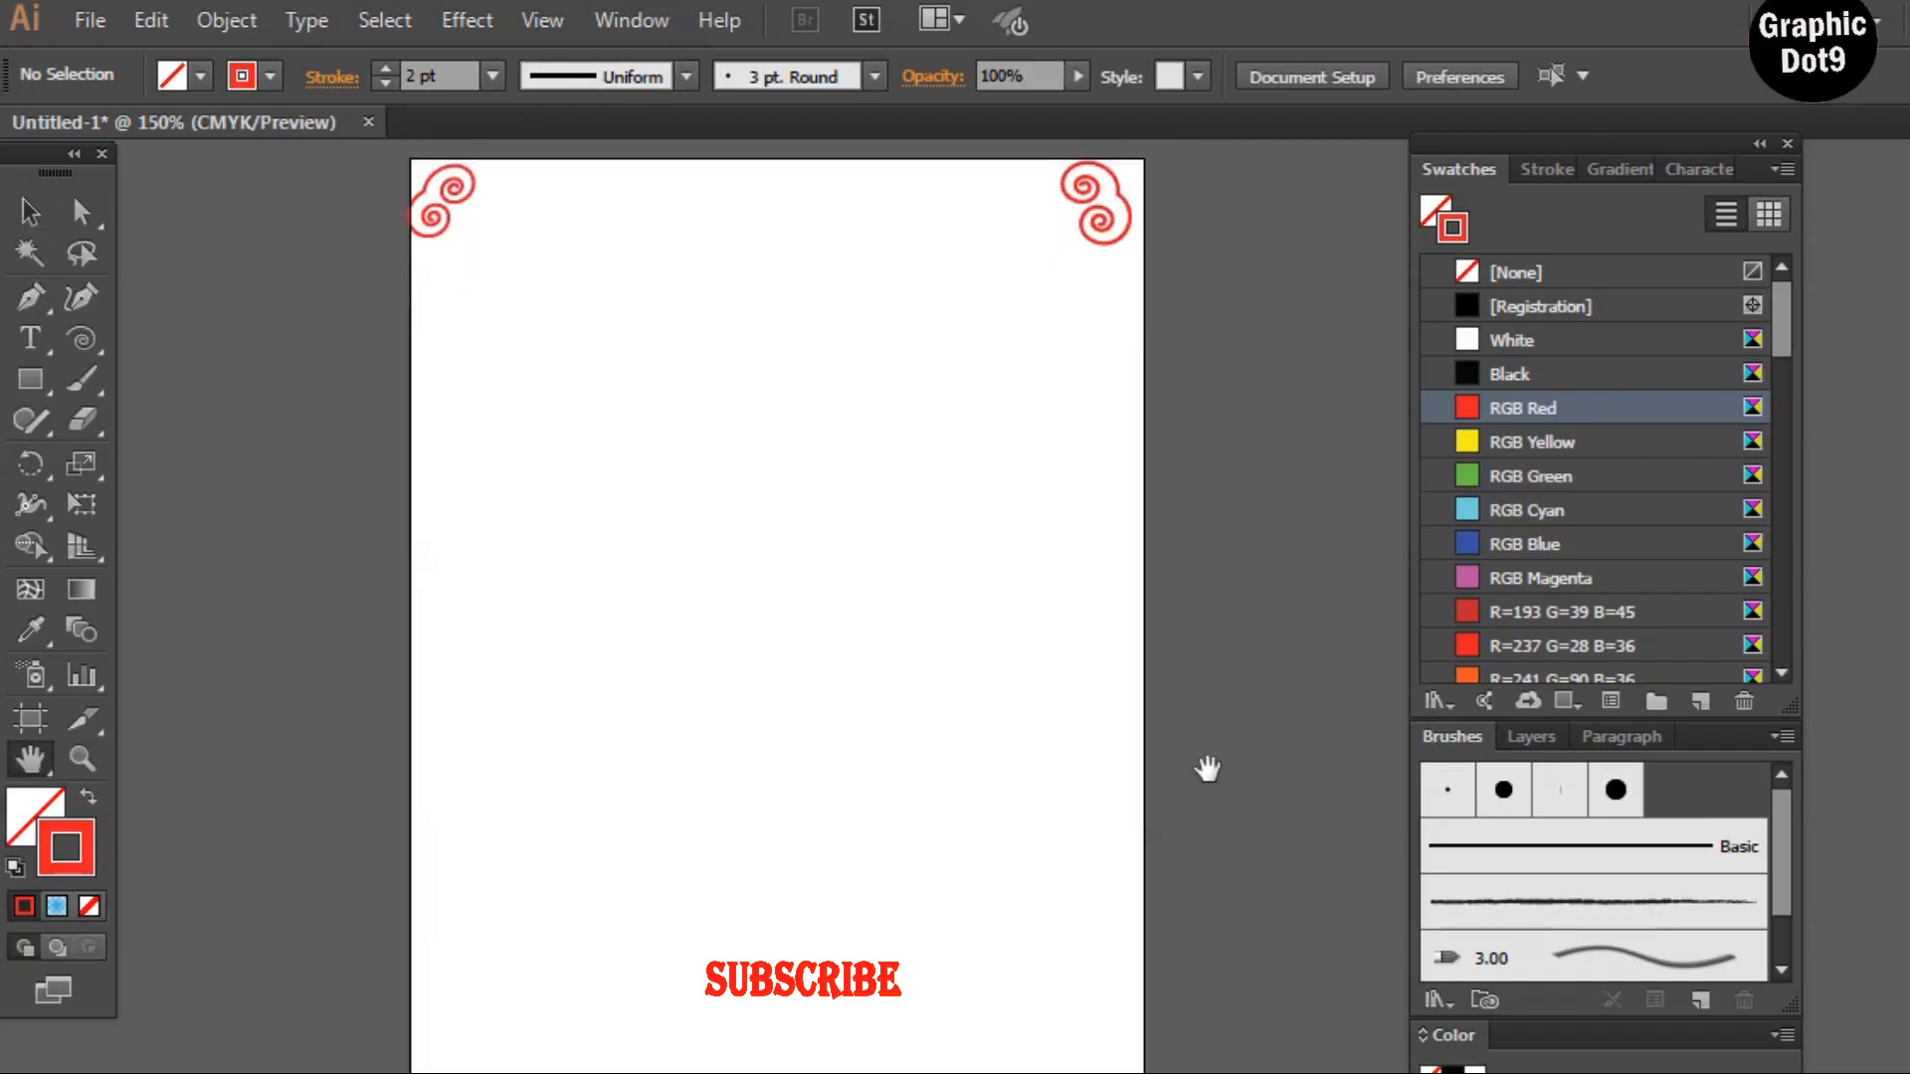
scroll(1206, 772, up, 2)
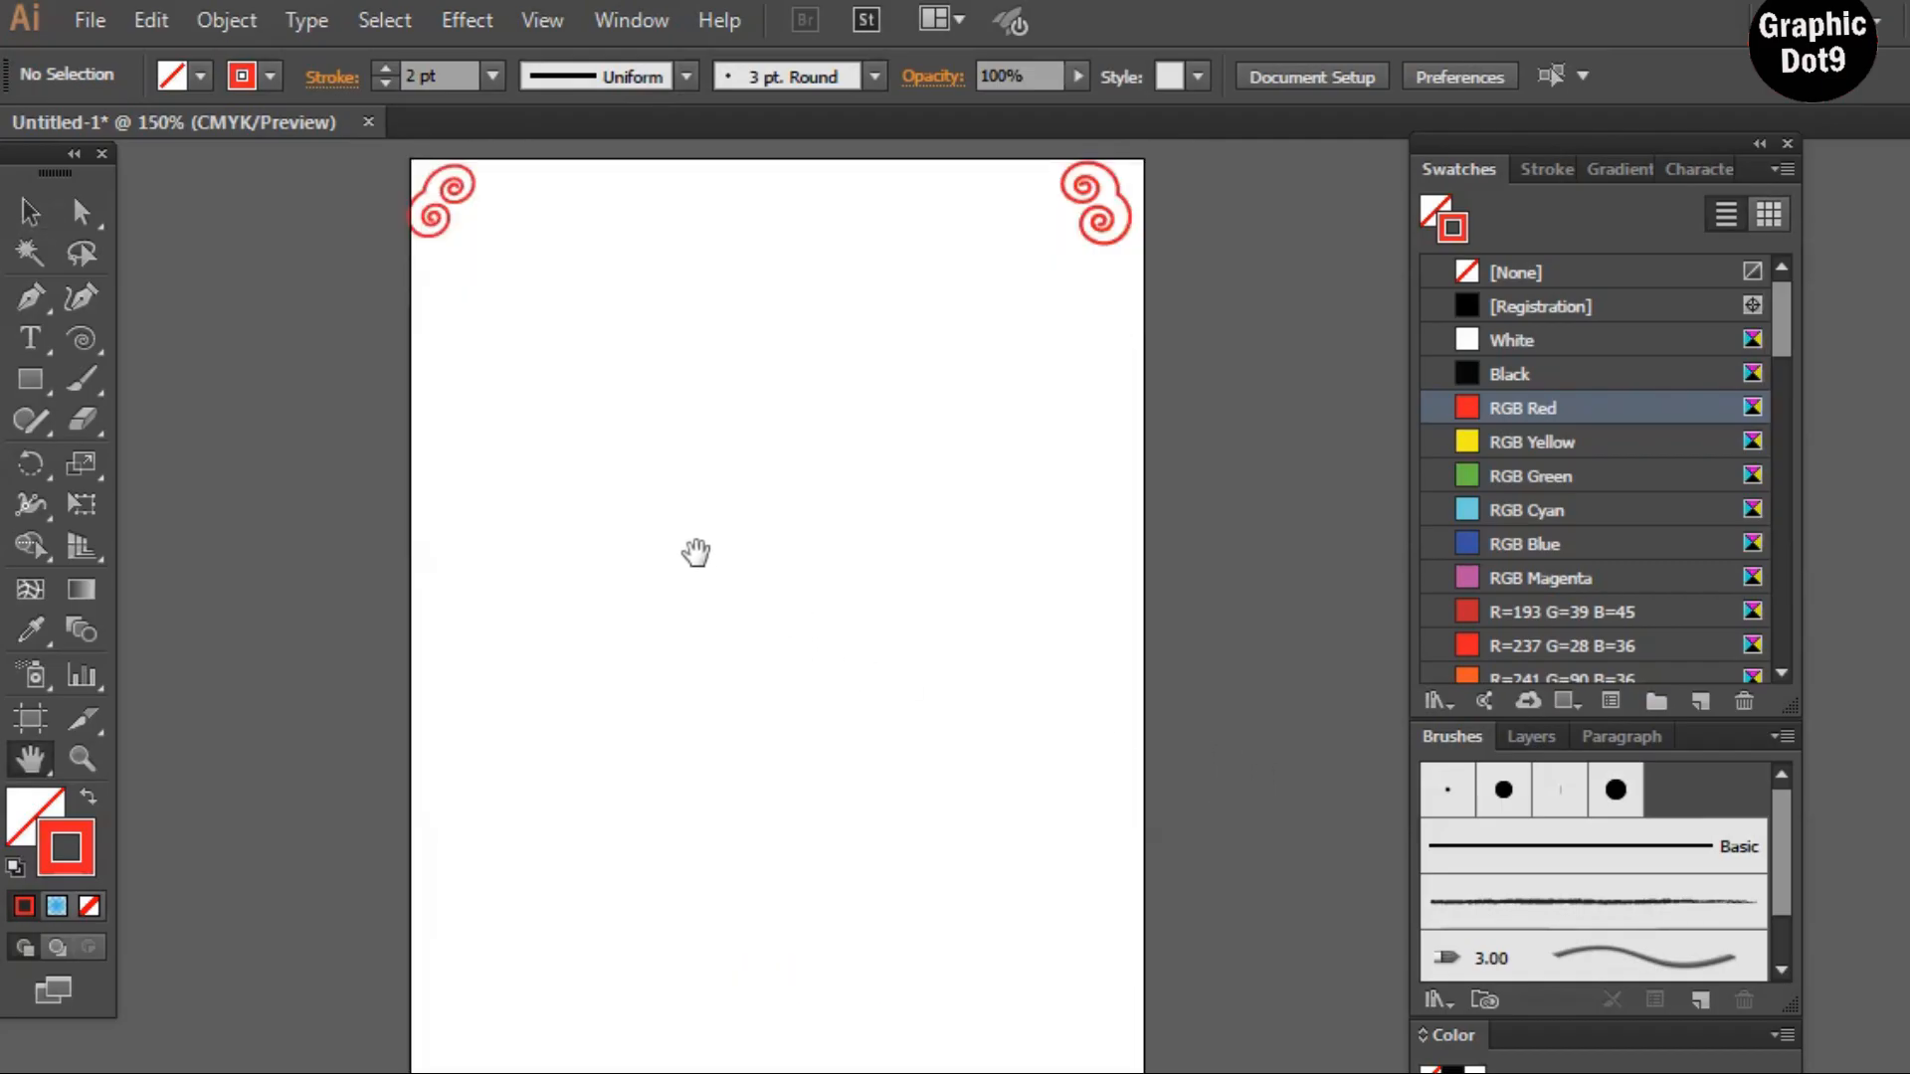
key(ctrl+minus)
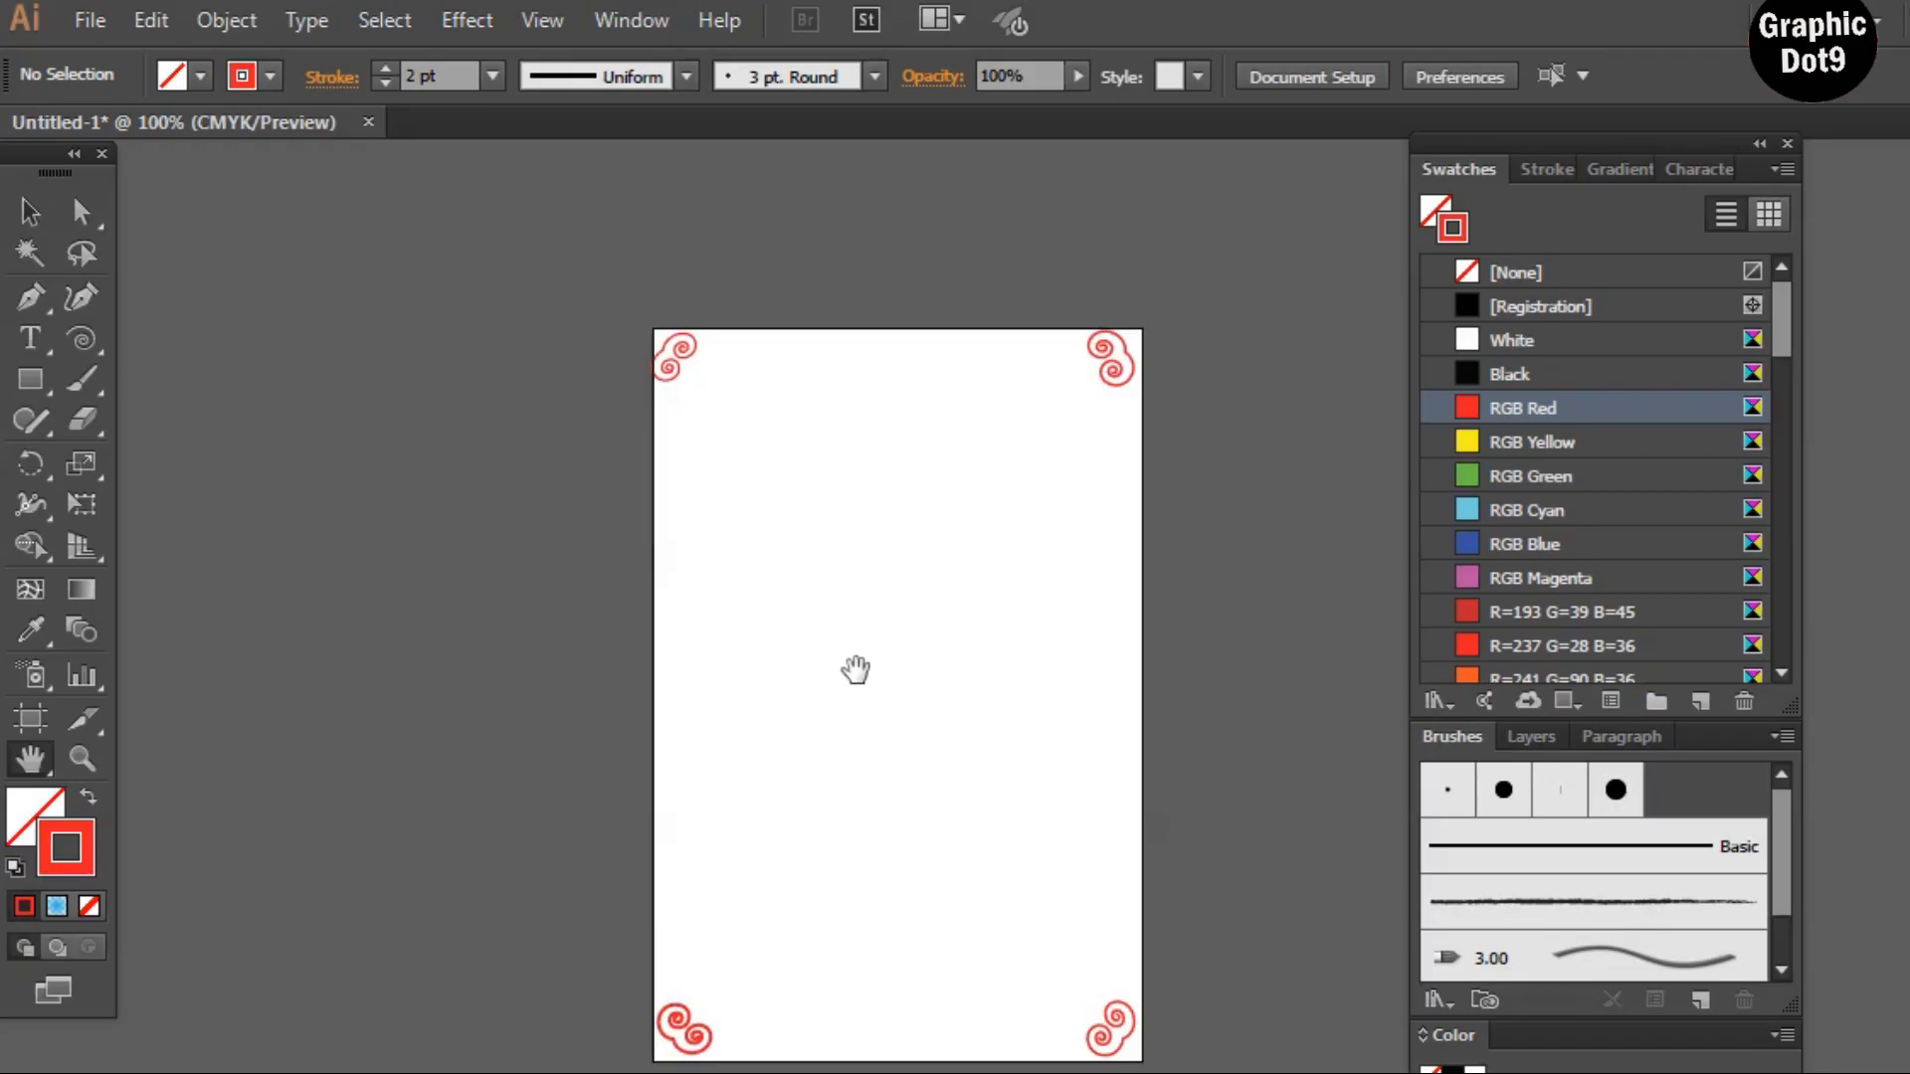
drag(857, 669, 767, 580)
click(39, 388)
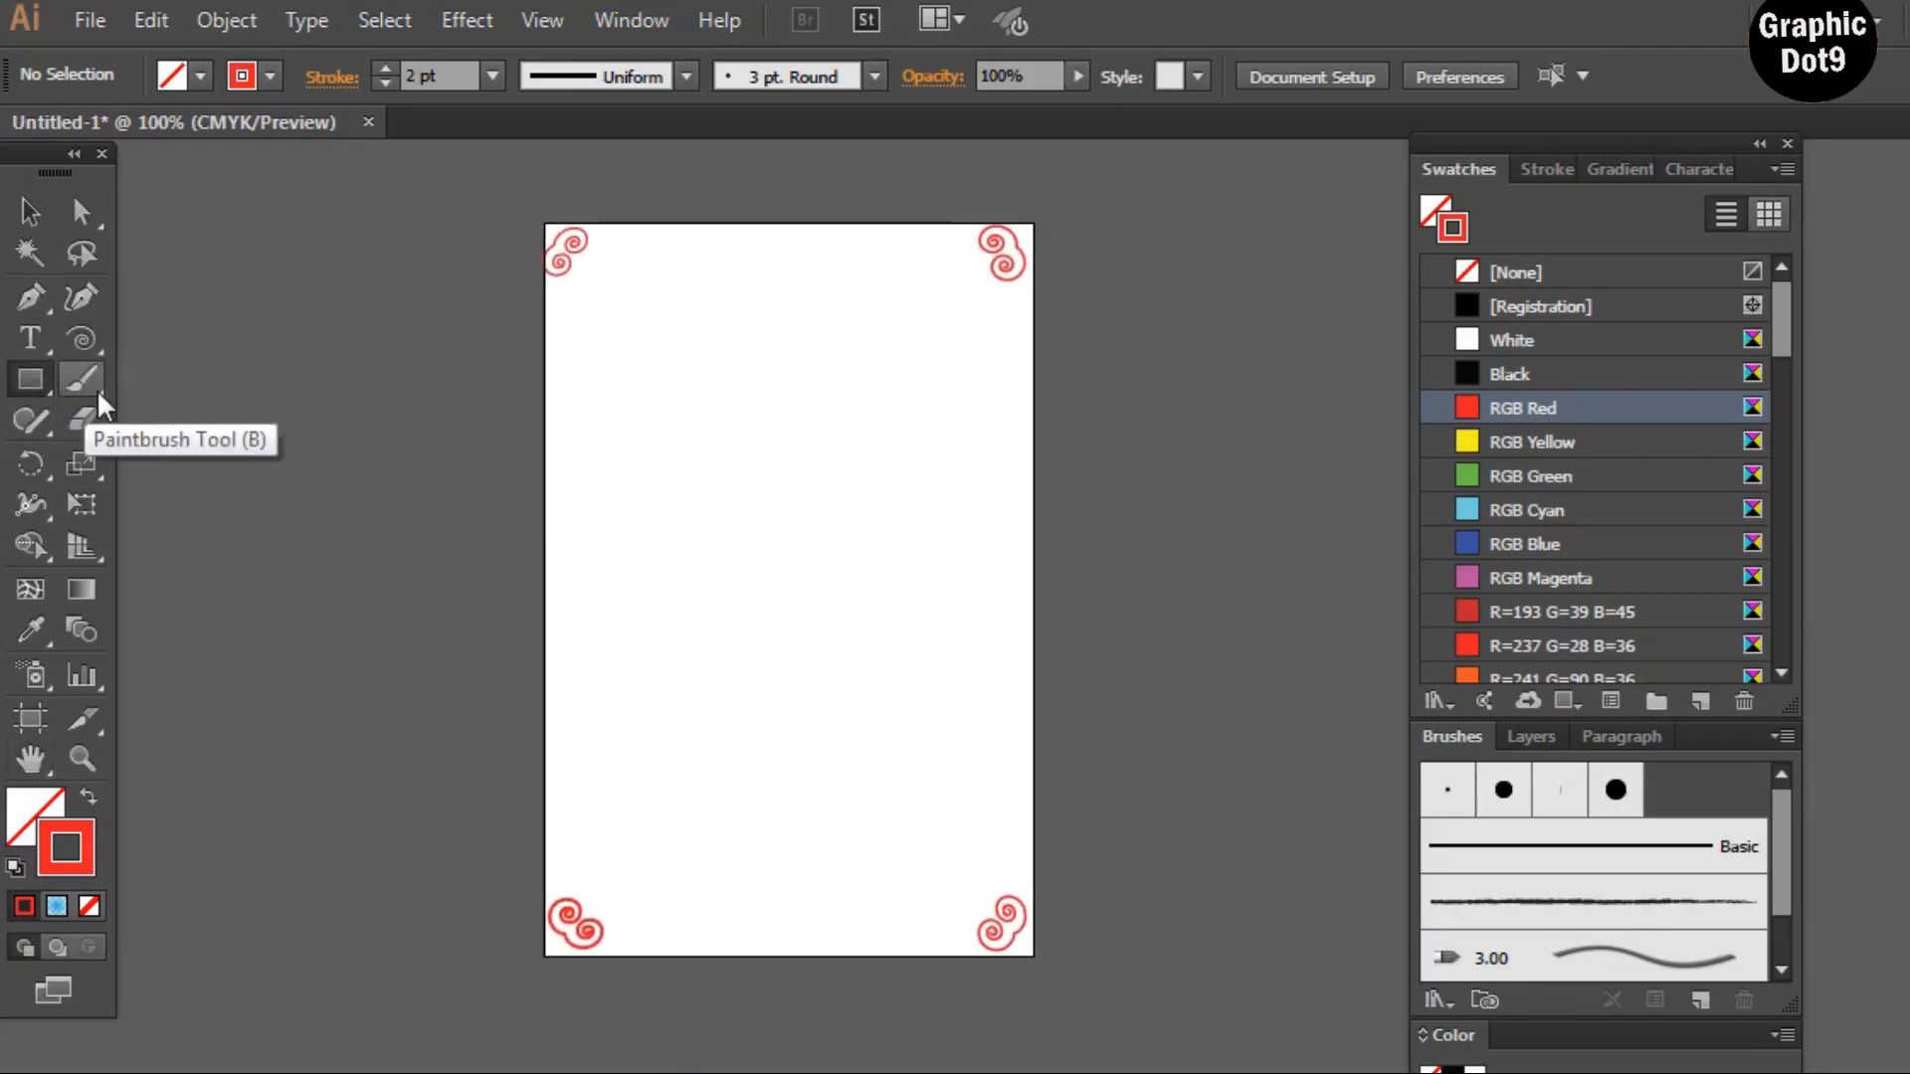
drag(546, 223, 1033, 956)
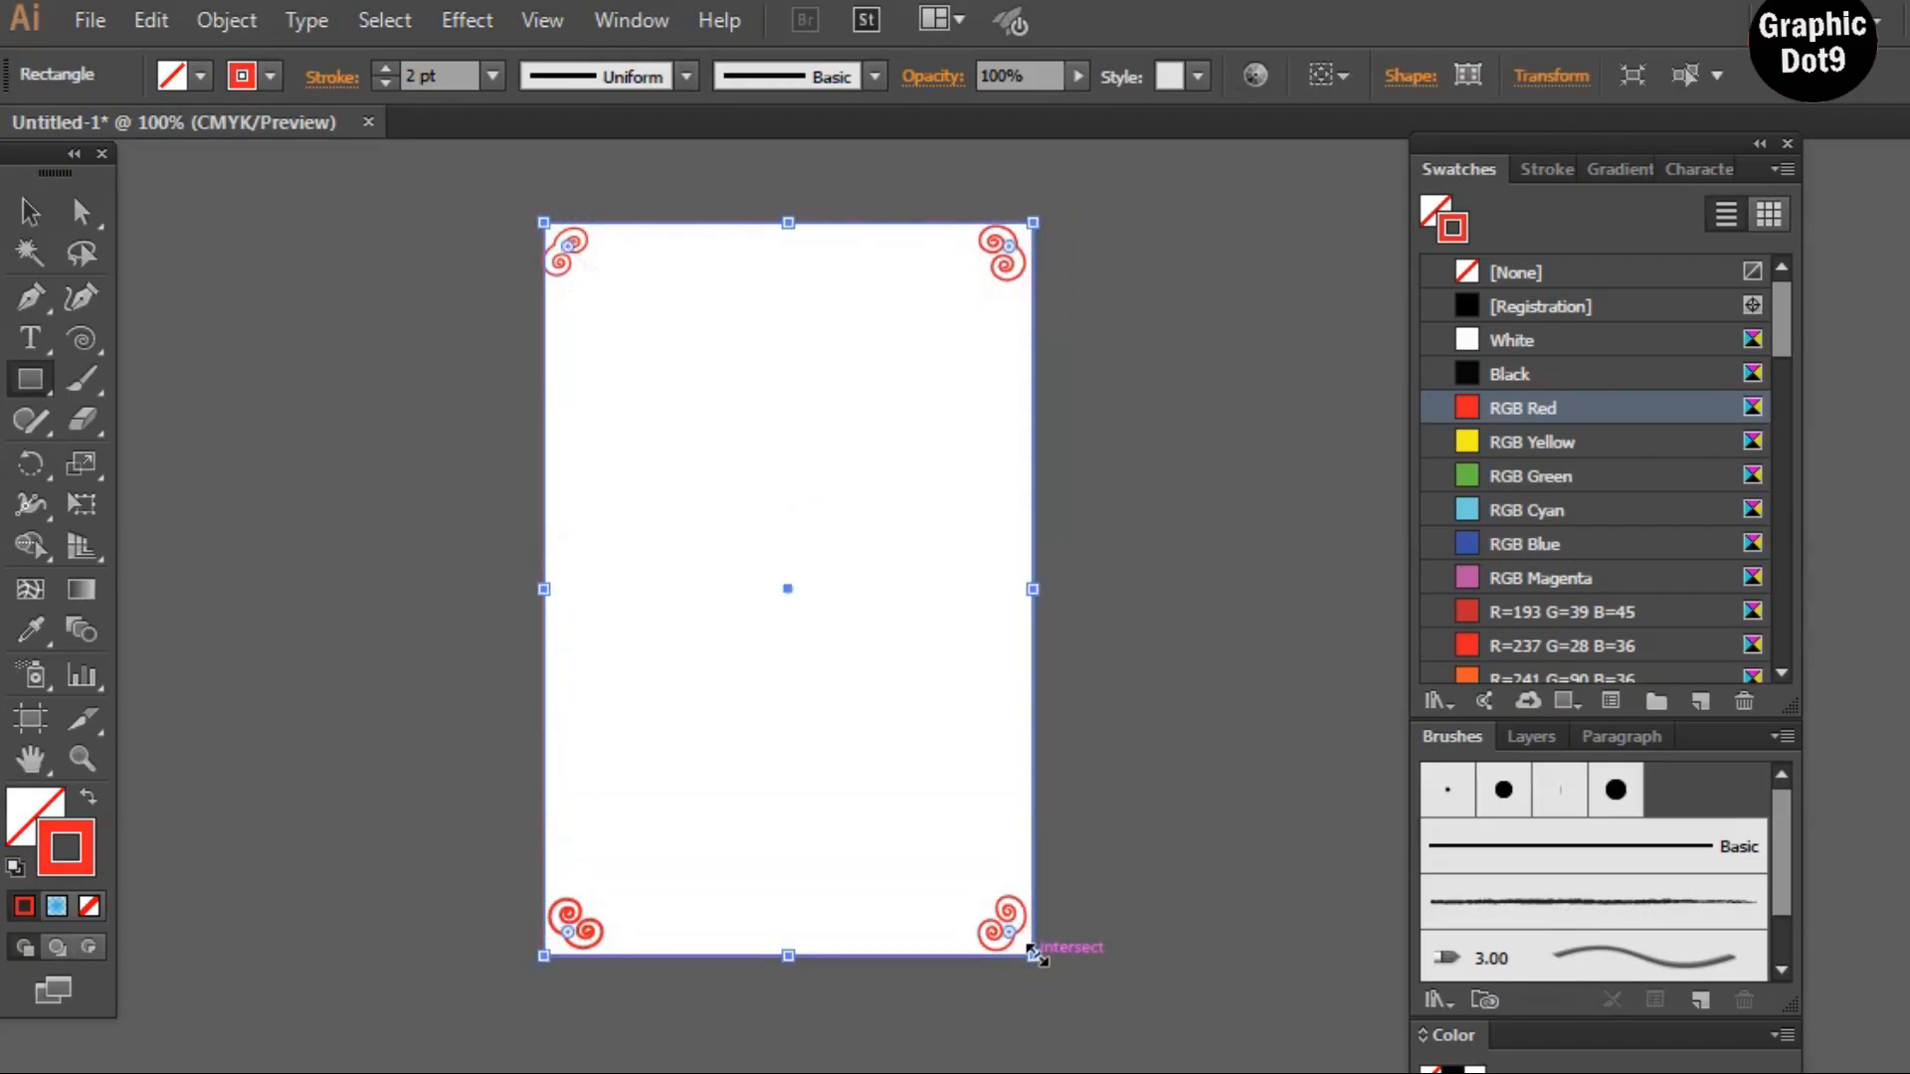
Fill the rectangle with the RGB Yellow swatch
click(1435, 221)
click(1468, 509)
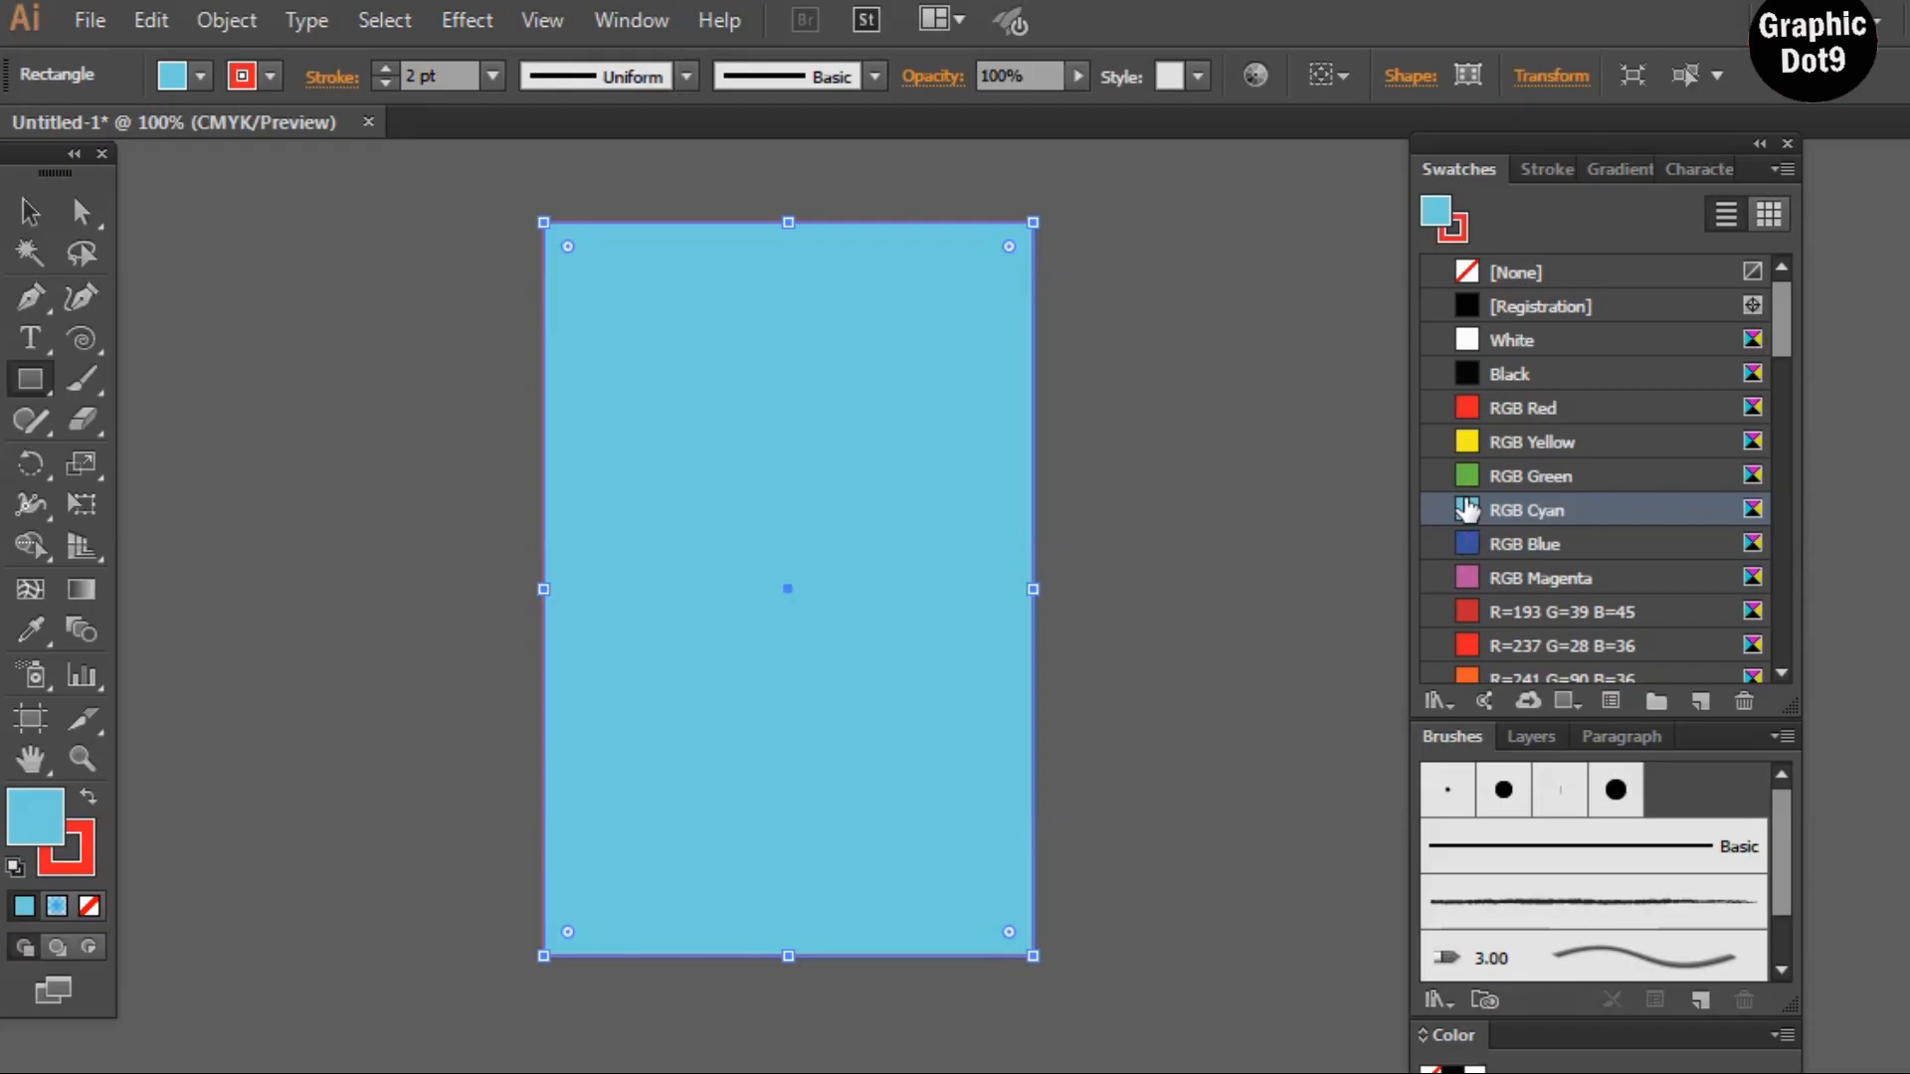
click(1467, 446)
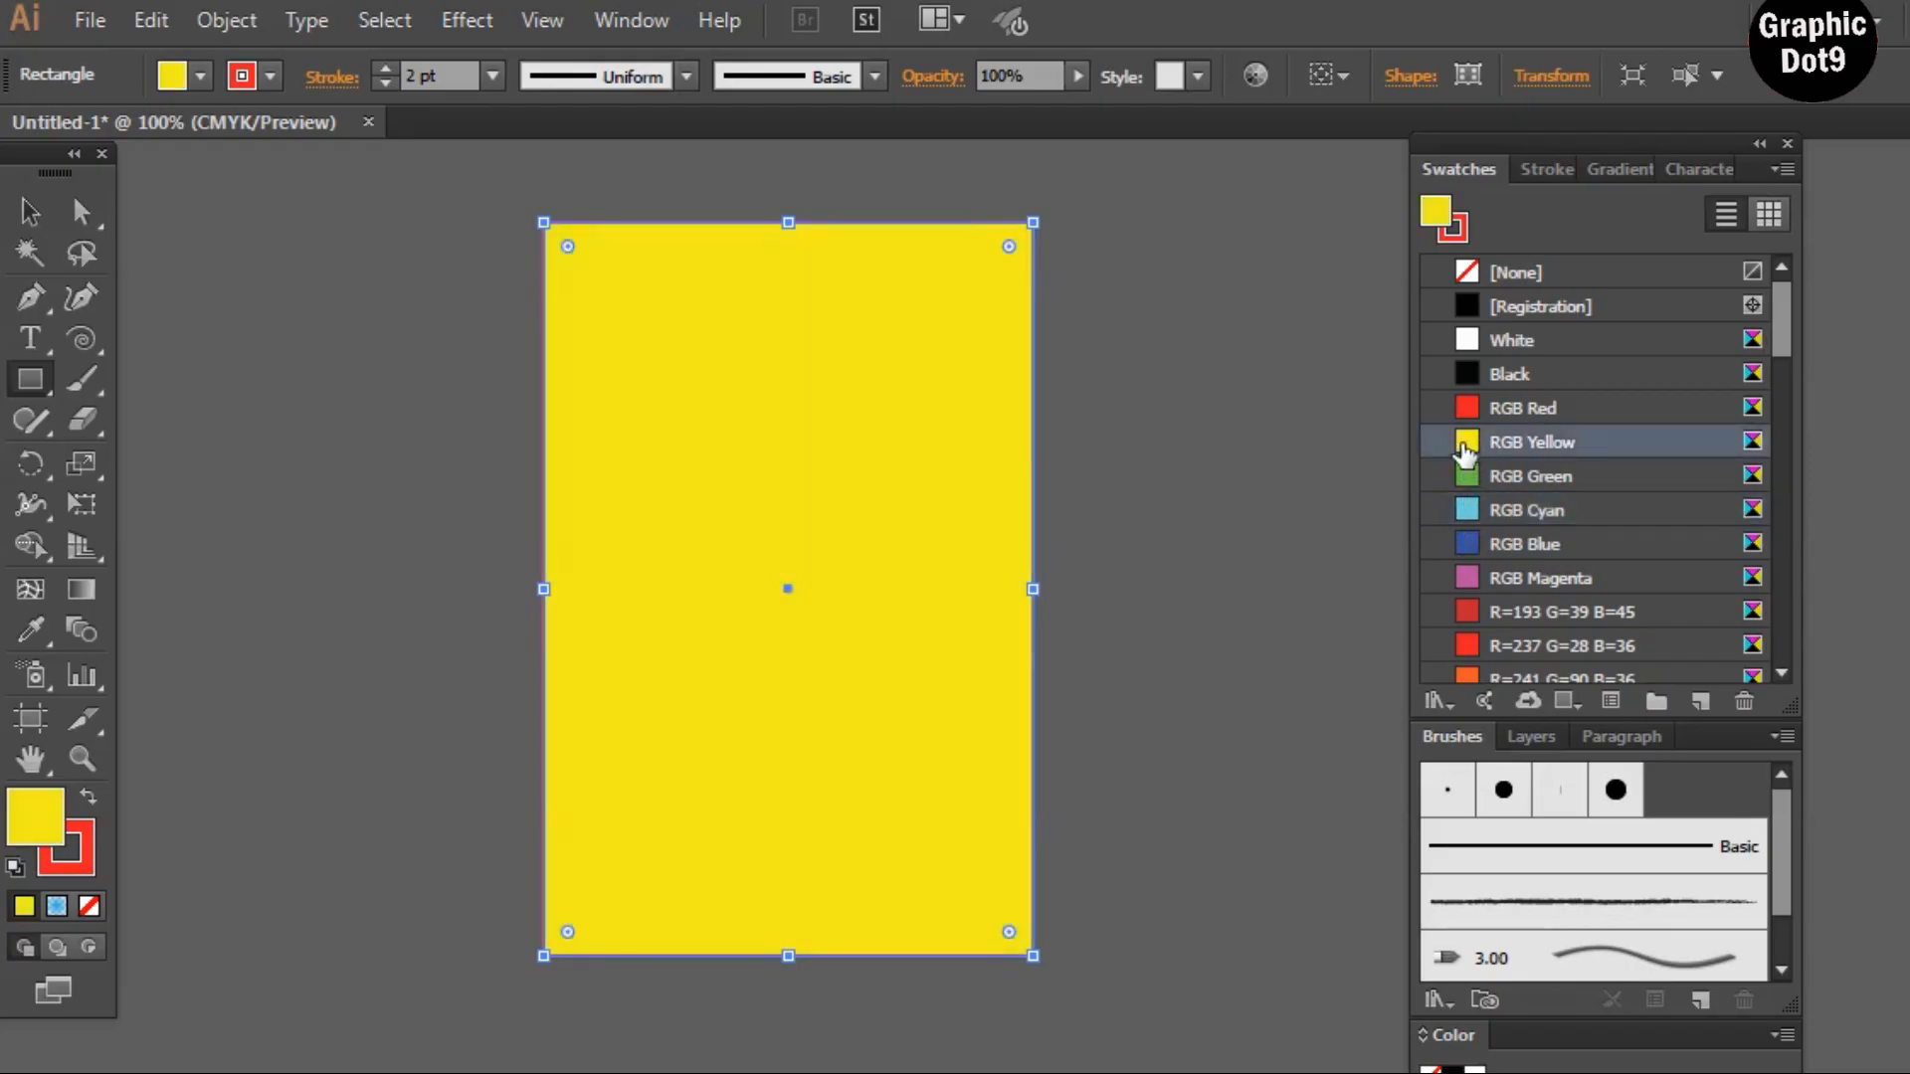
Apply a radial gradient to the rectangle and colour its outer stop with a light orange swatch
click(1619, 168)
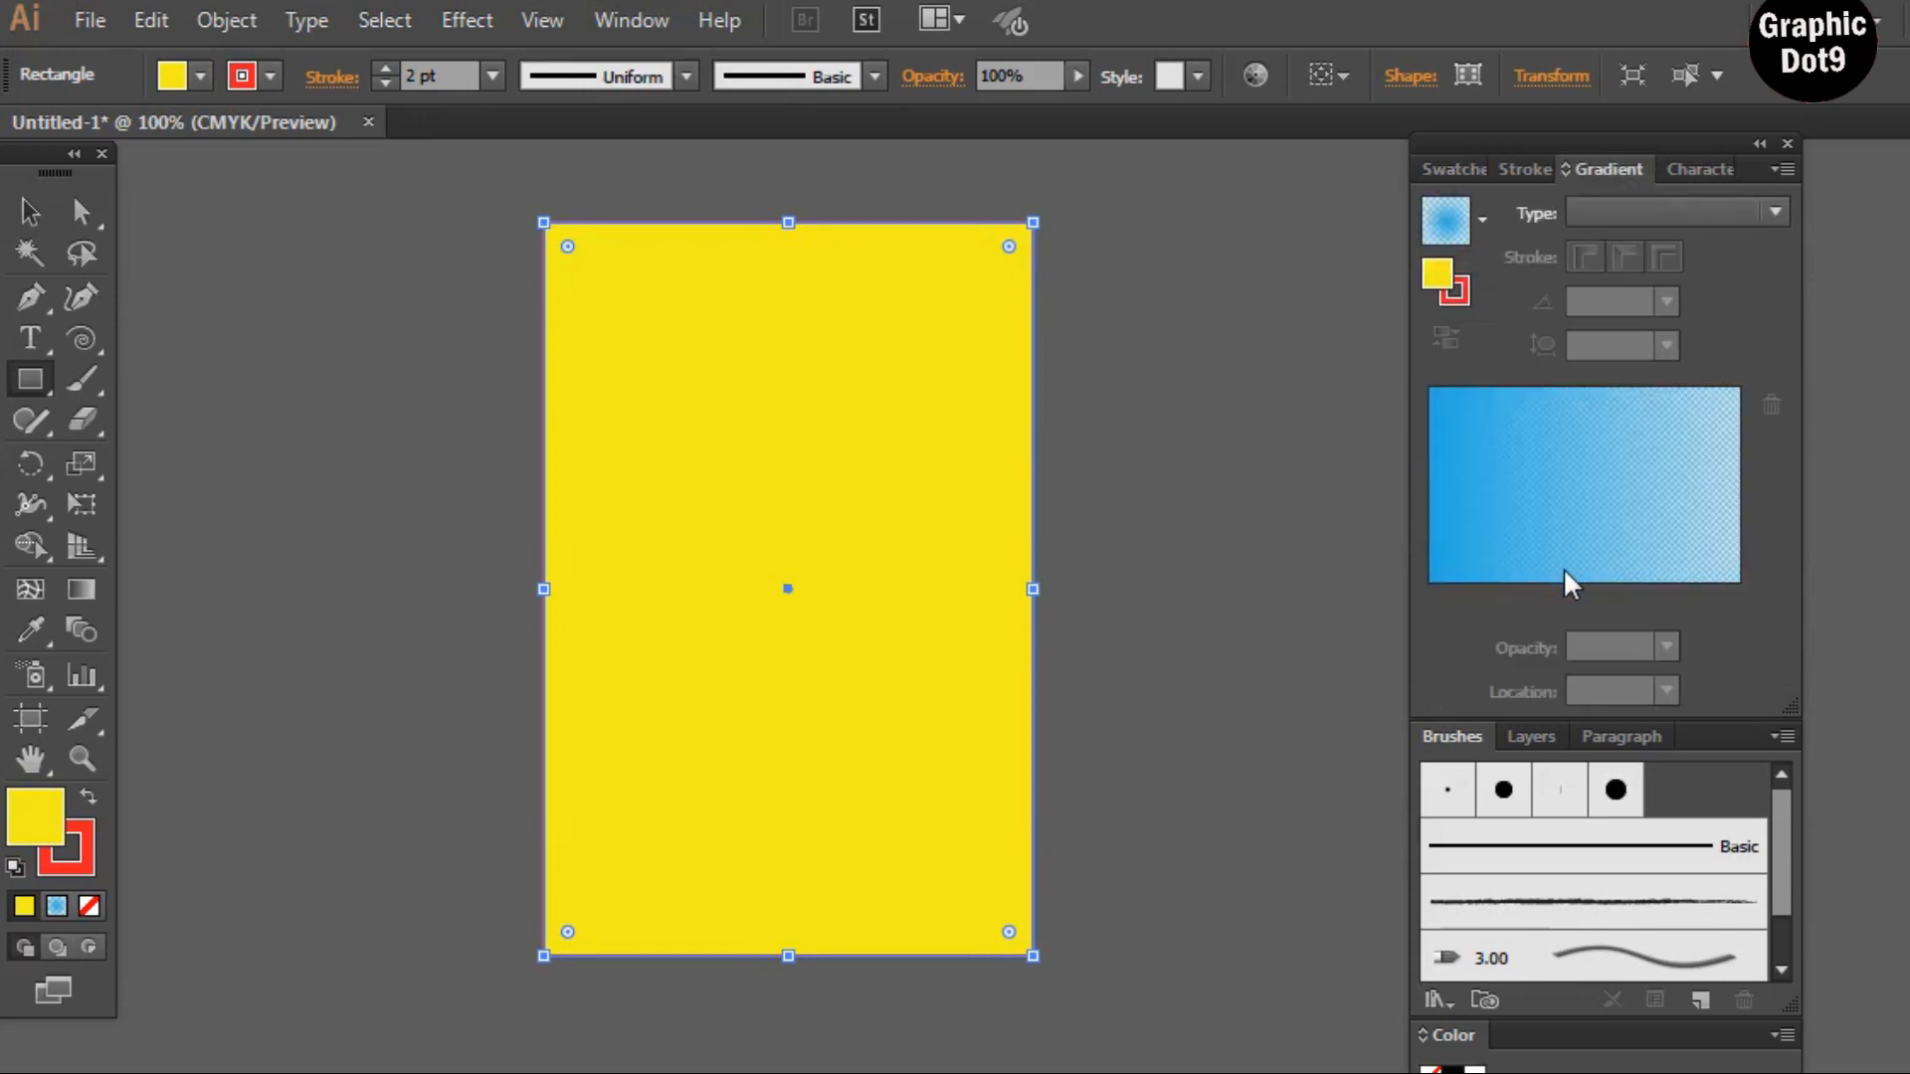
click(1638, 563)
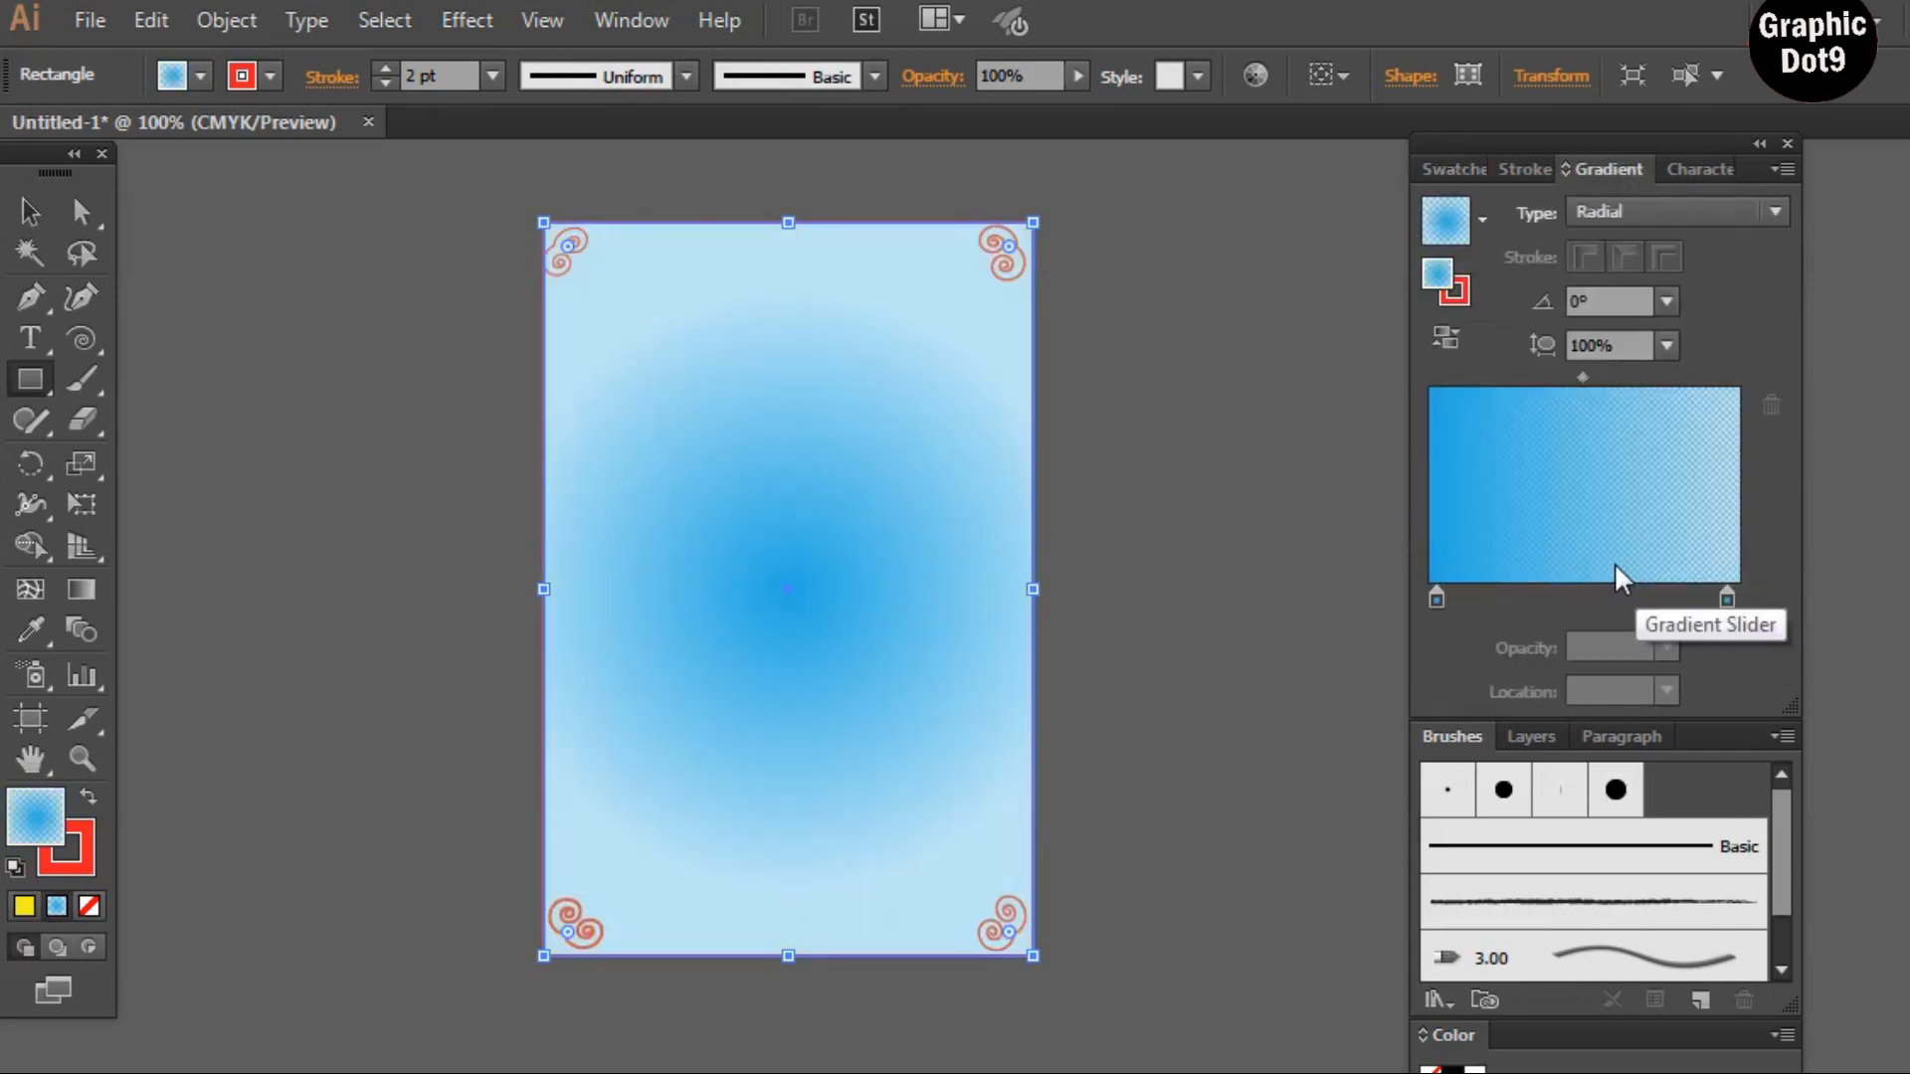
double_click(1728, 600)
click(1636, 705)
click(1637, 707)
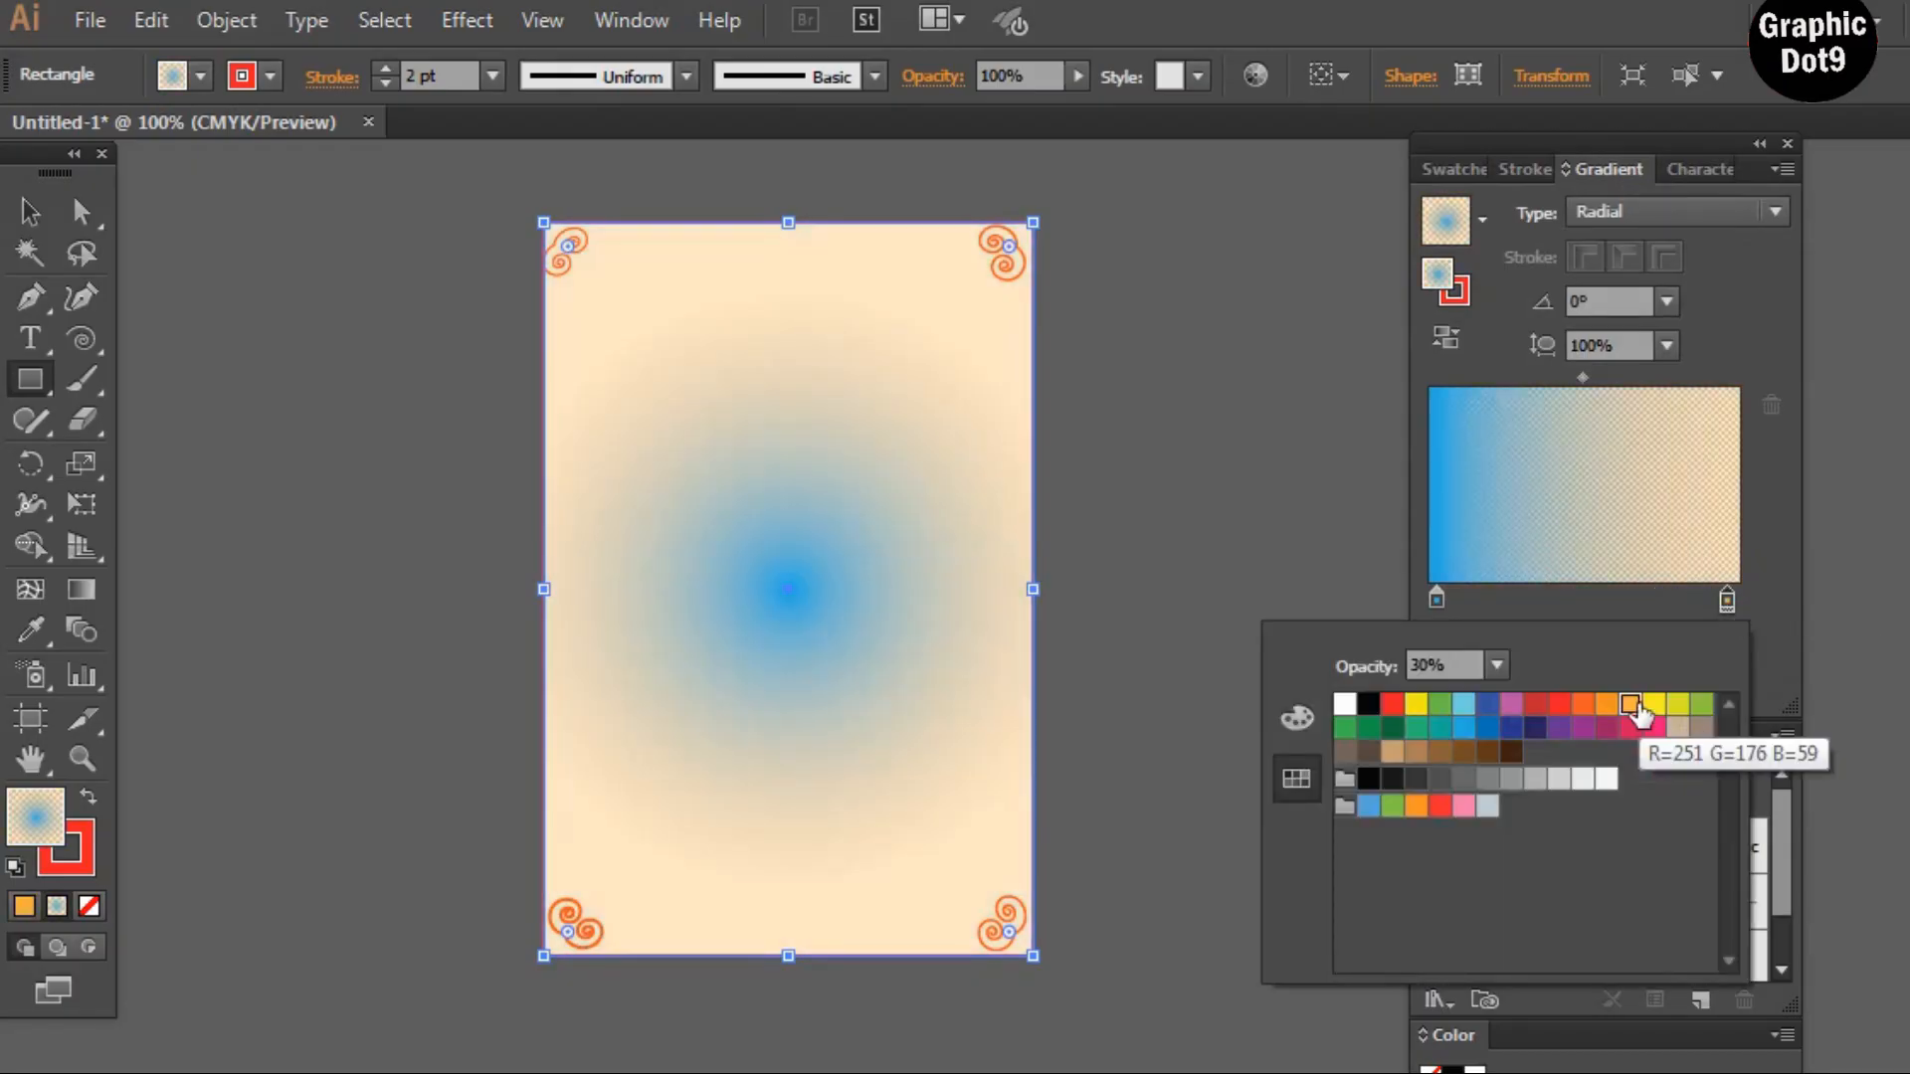
click(1607, 709)
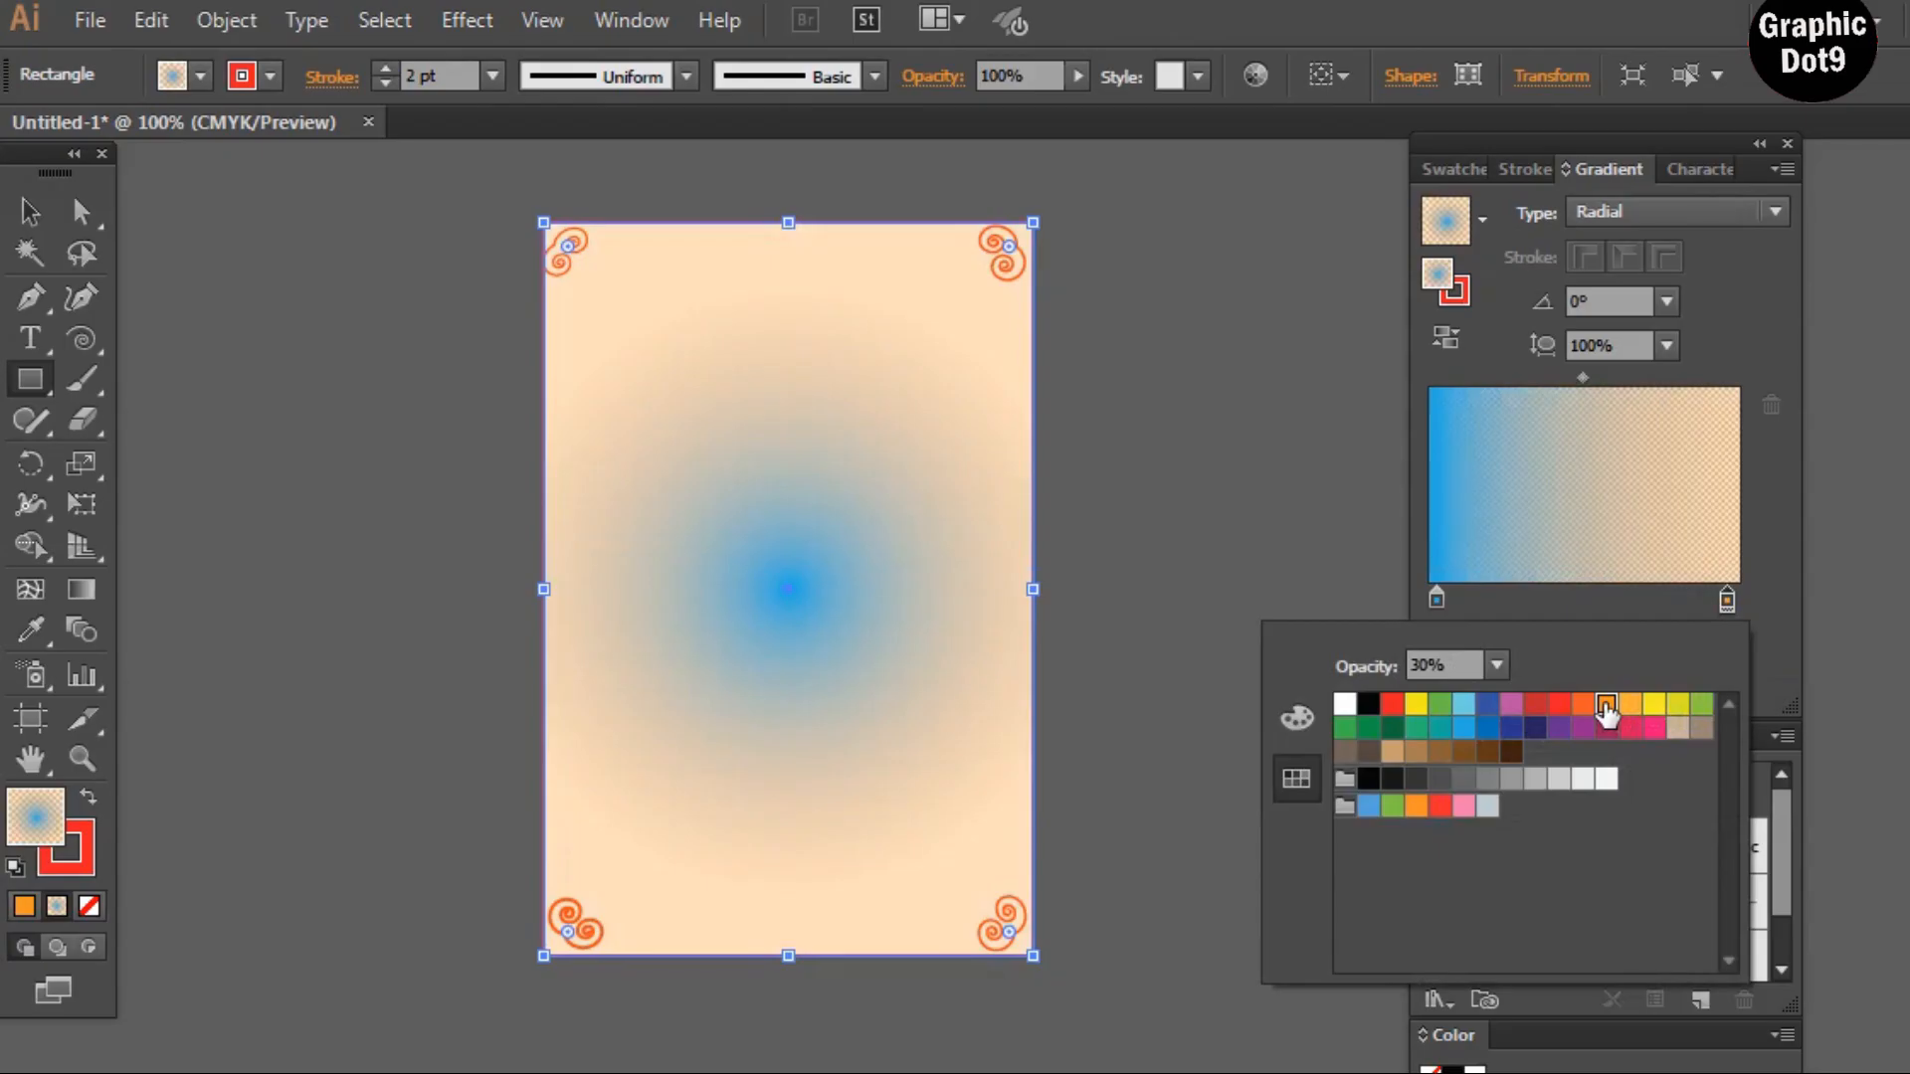
click(1773, 206)
click(1775, 206)
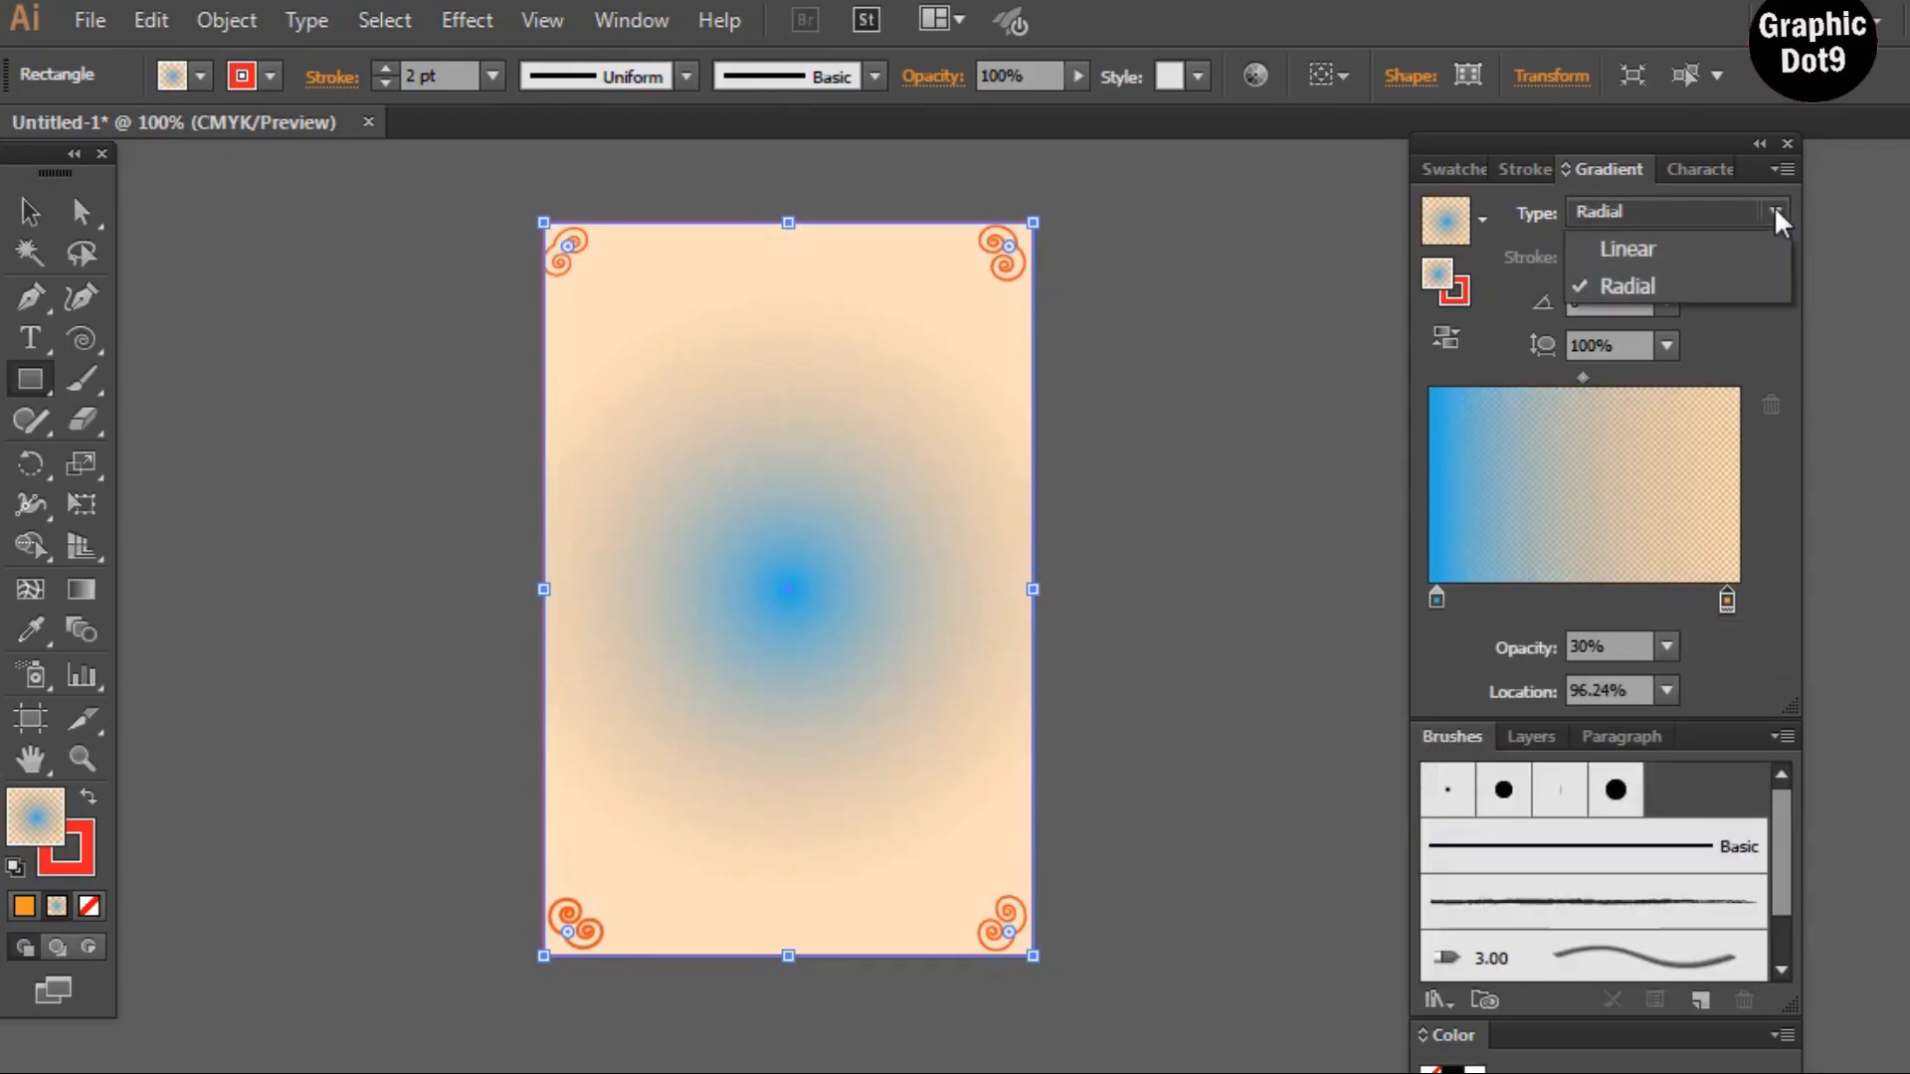
click(1621, 248)
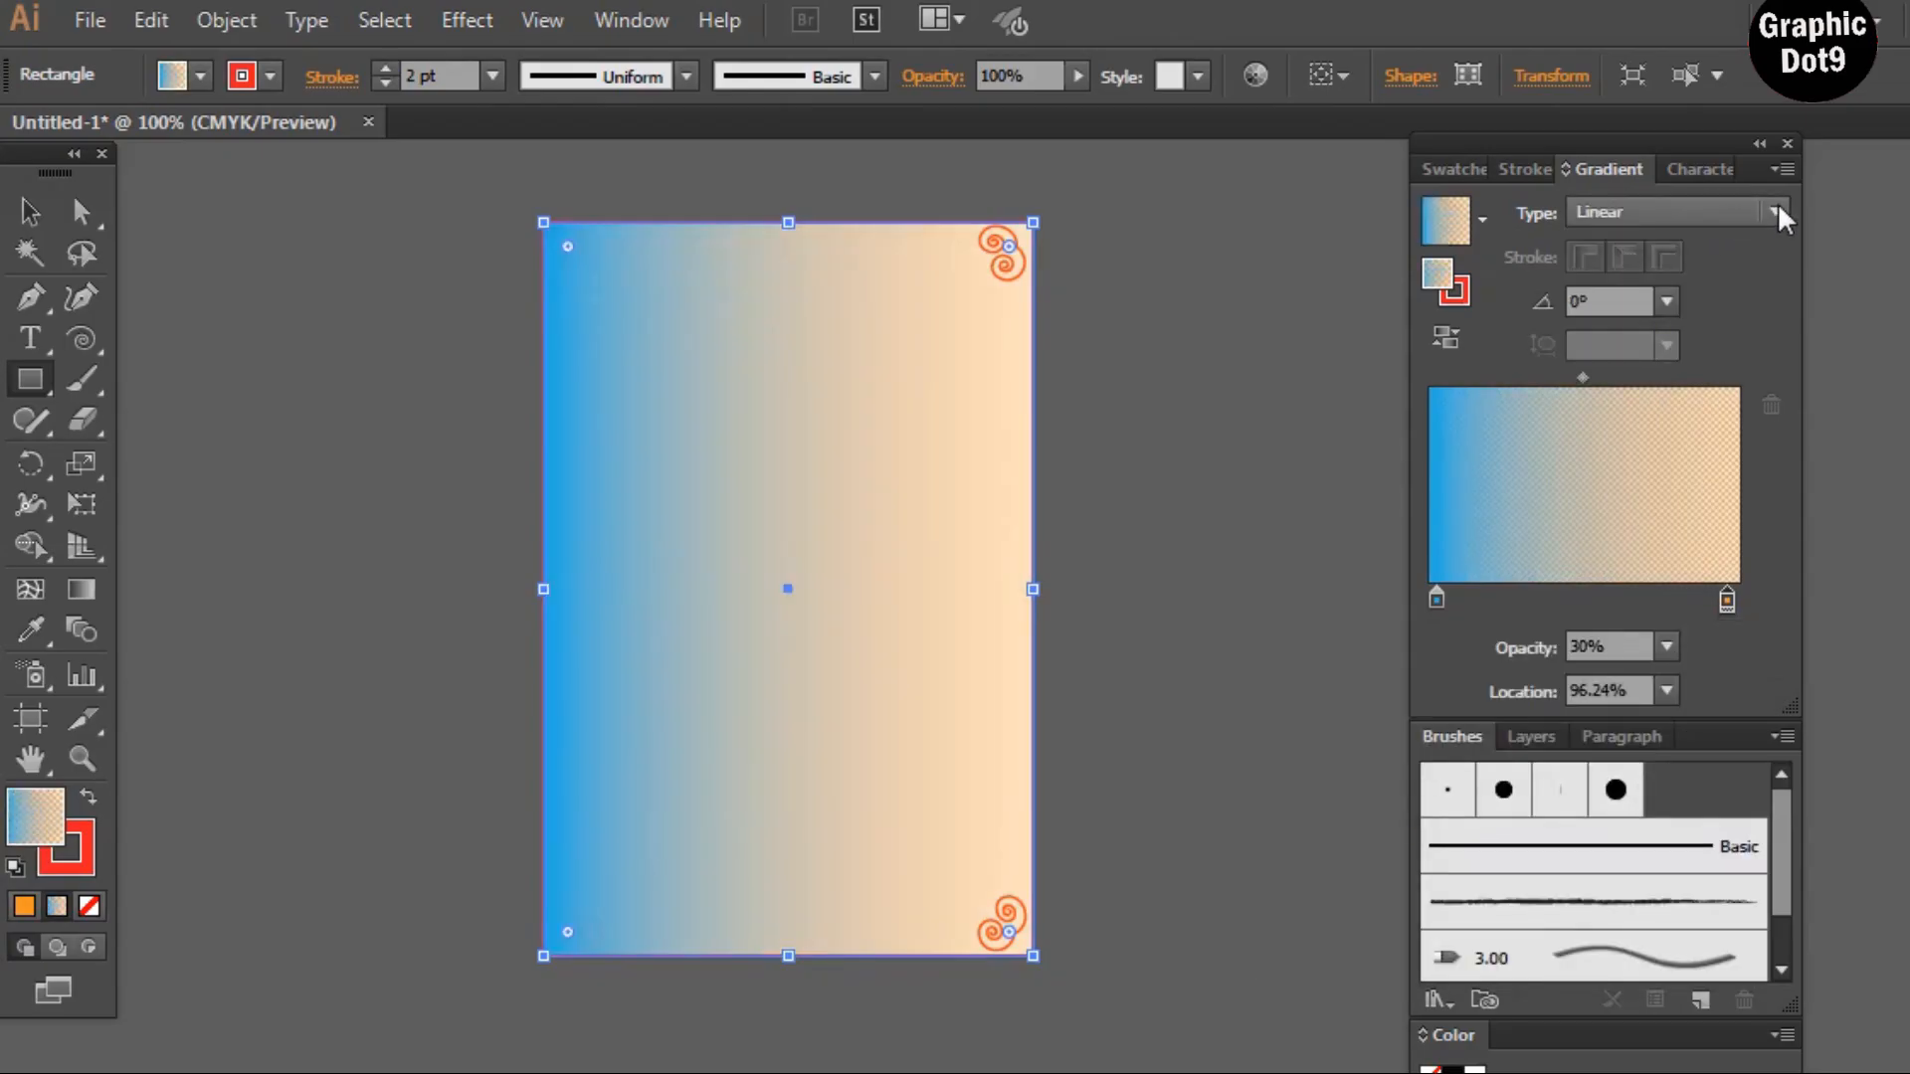
click(1777, 203)
click(1631, 284)
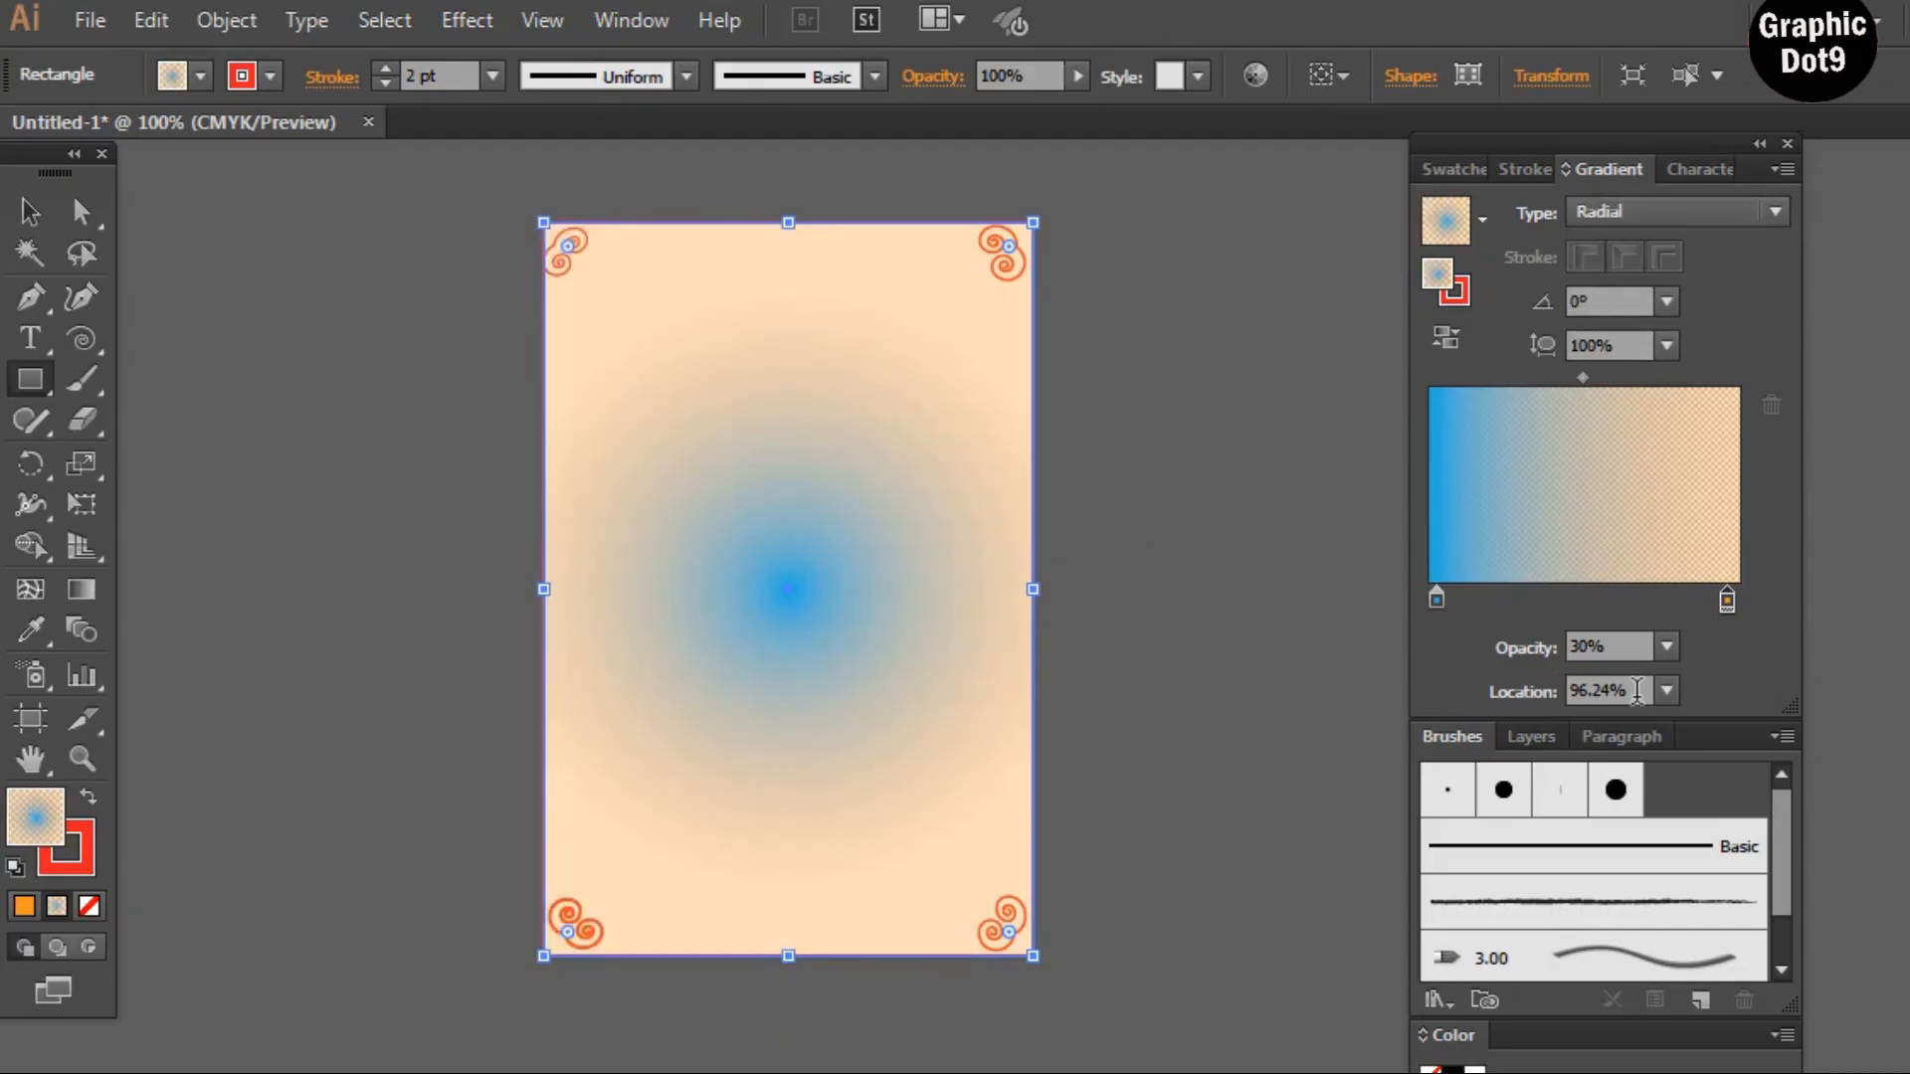
Nudge the inner gradient stop slightly inward and colour it with a yellow swatch
click(1437, 601)
drag(1433, 596, 1449, 597)
double_click(1449, 597)
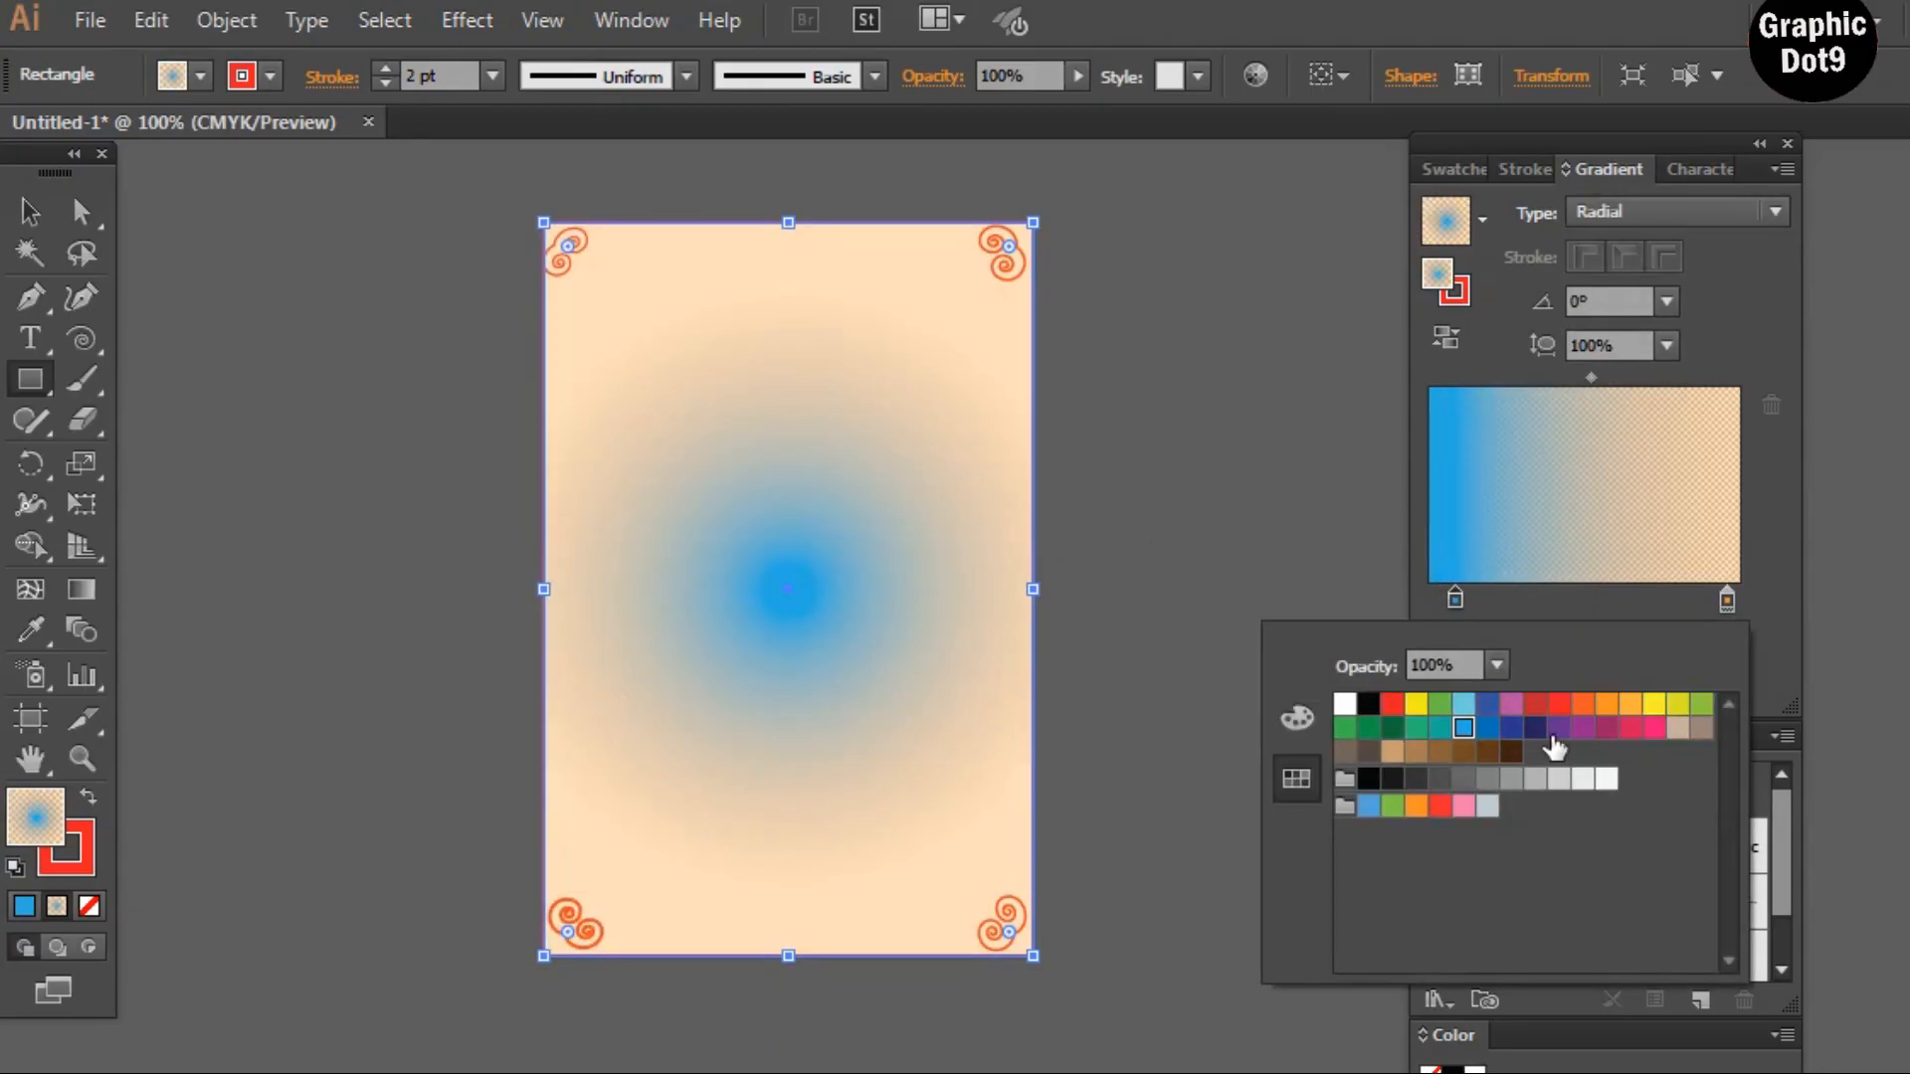
click(1634, 706)
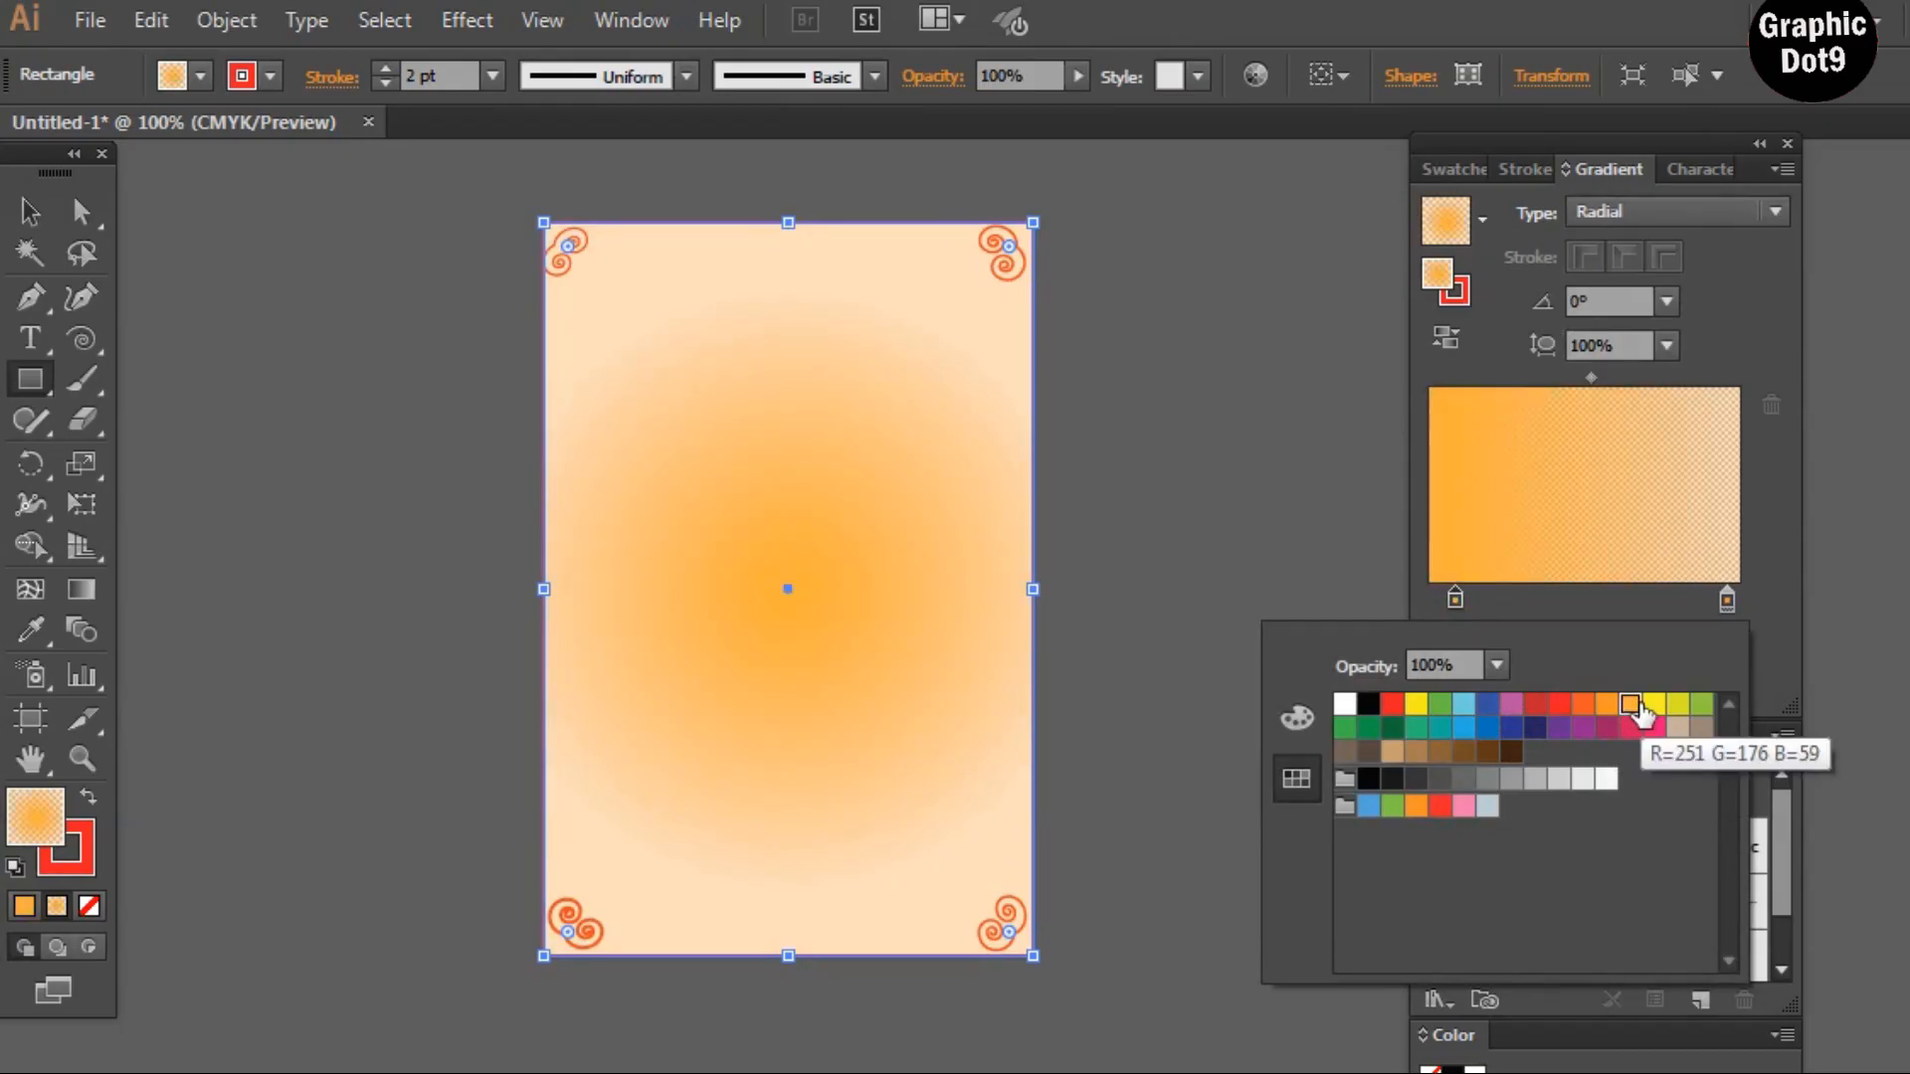
click(1605, 706)
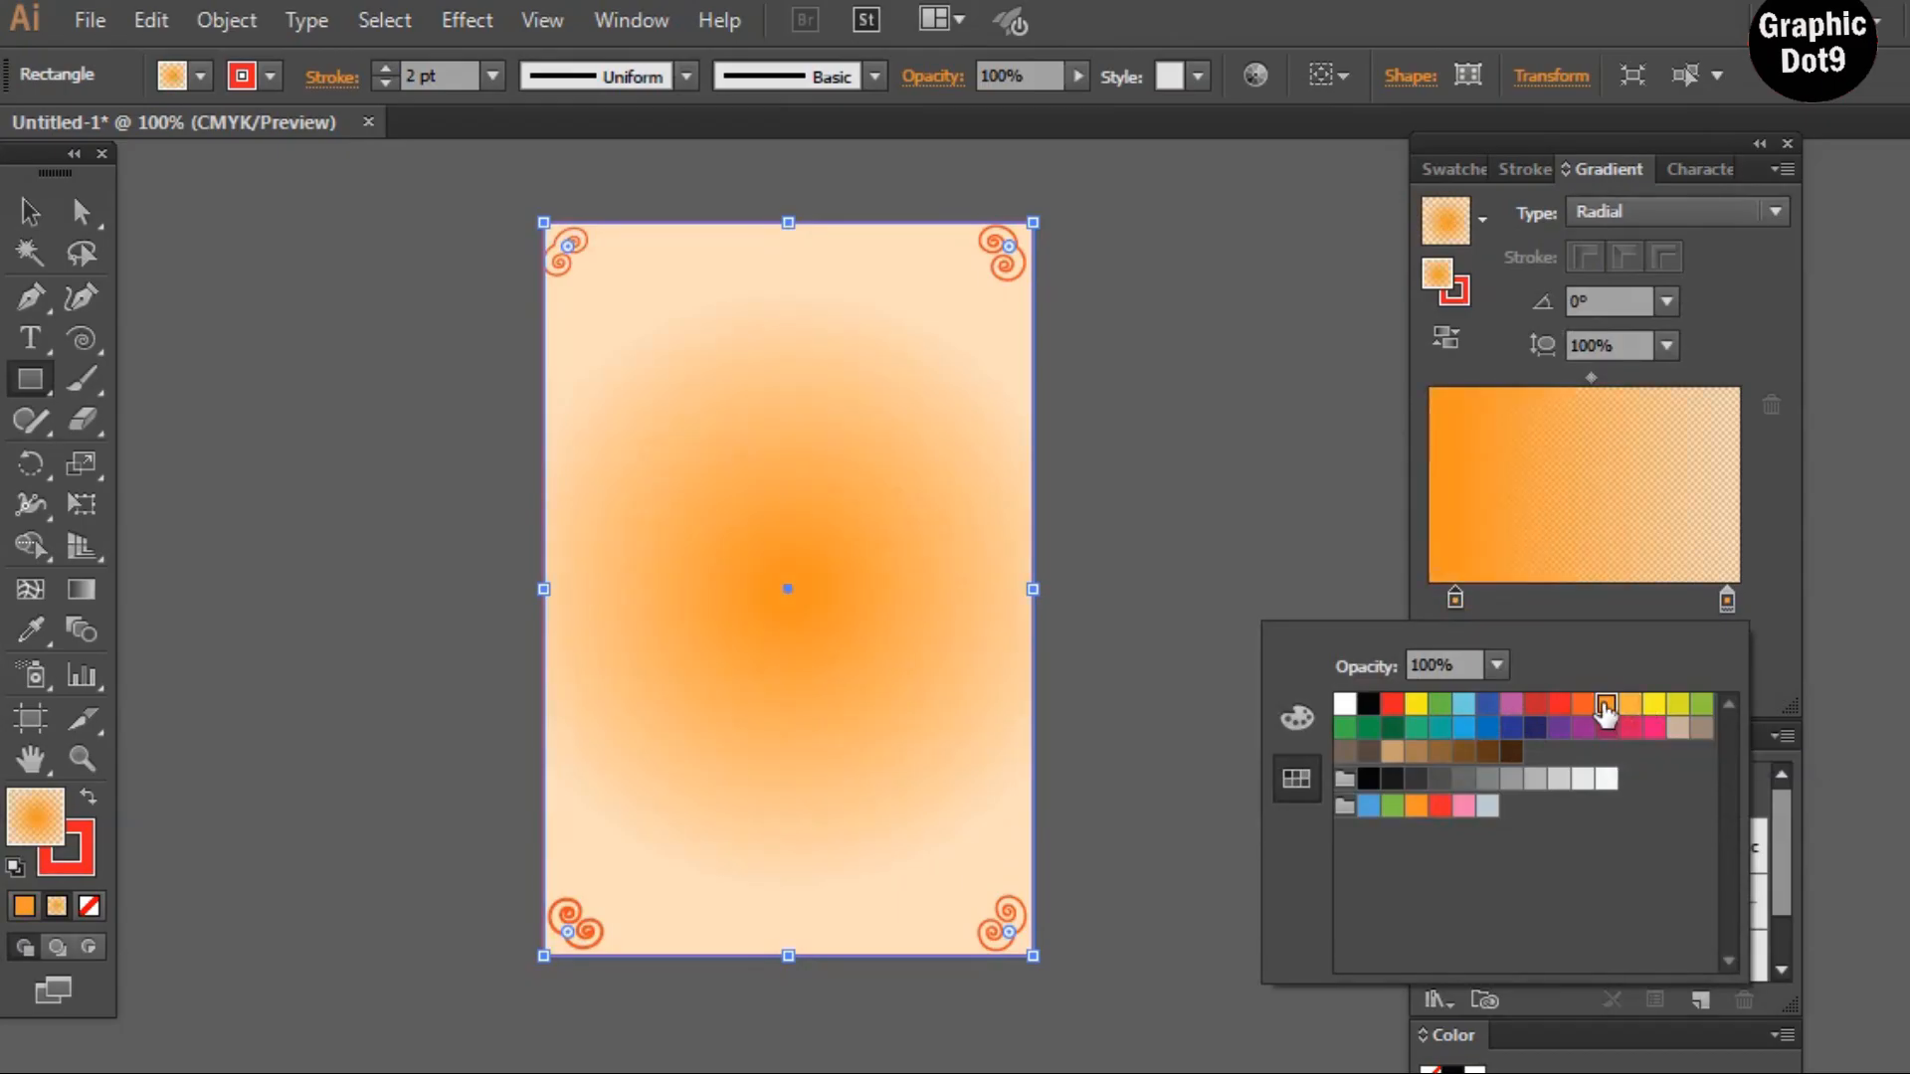
click(1559, 706)
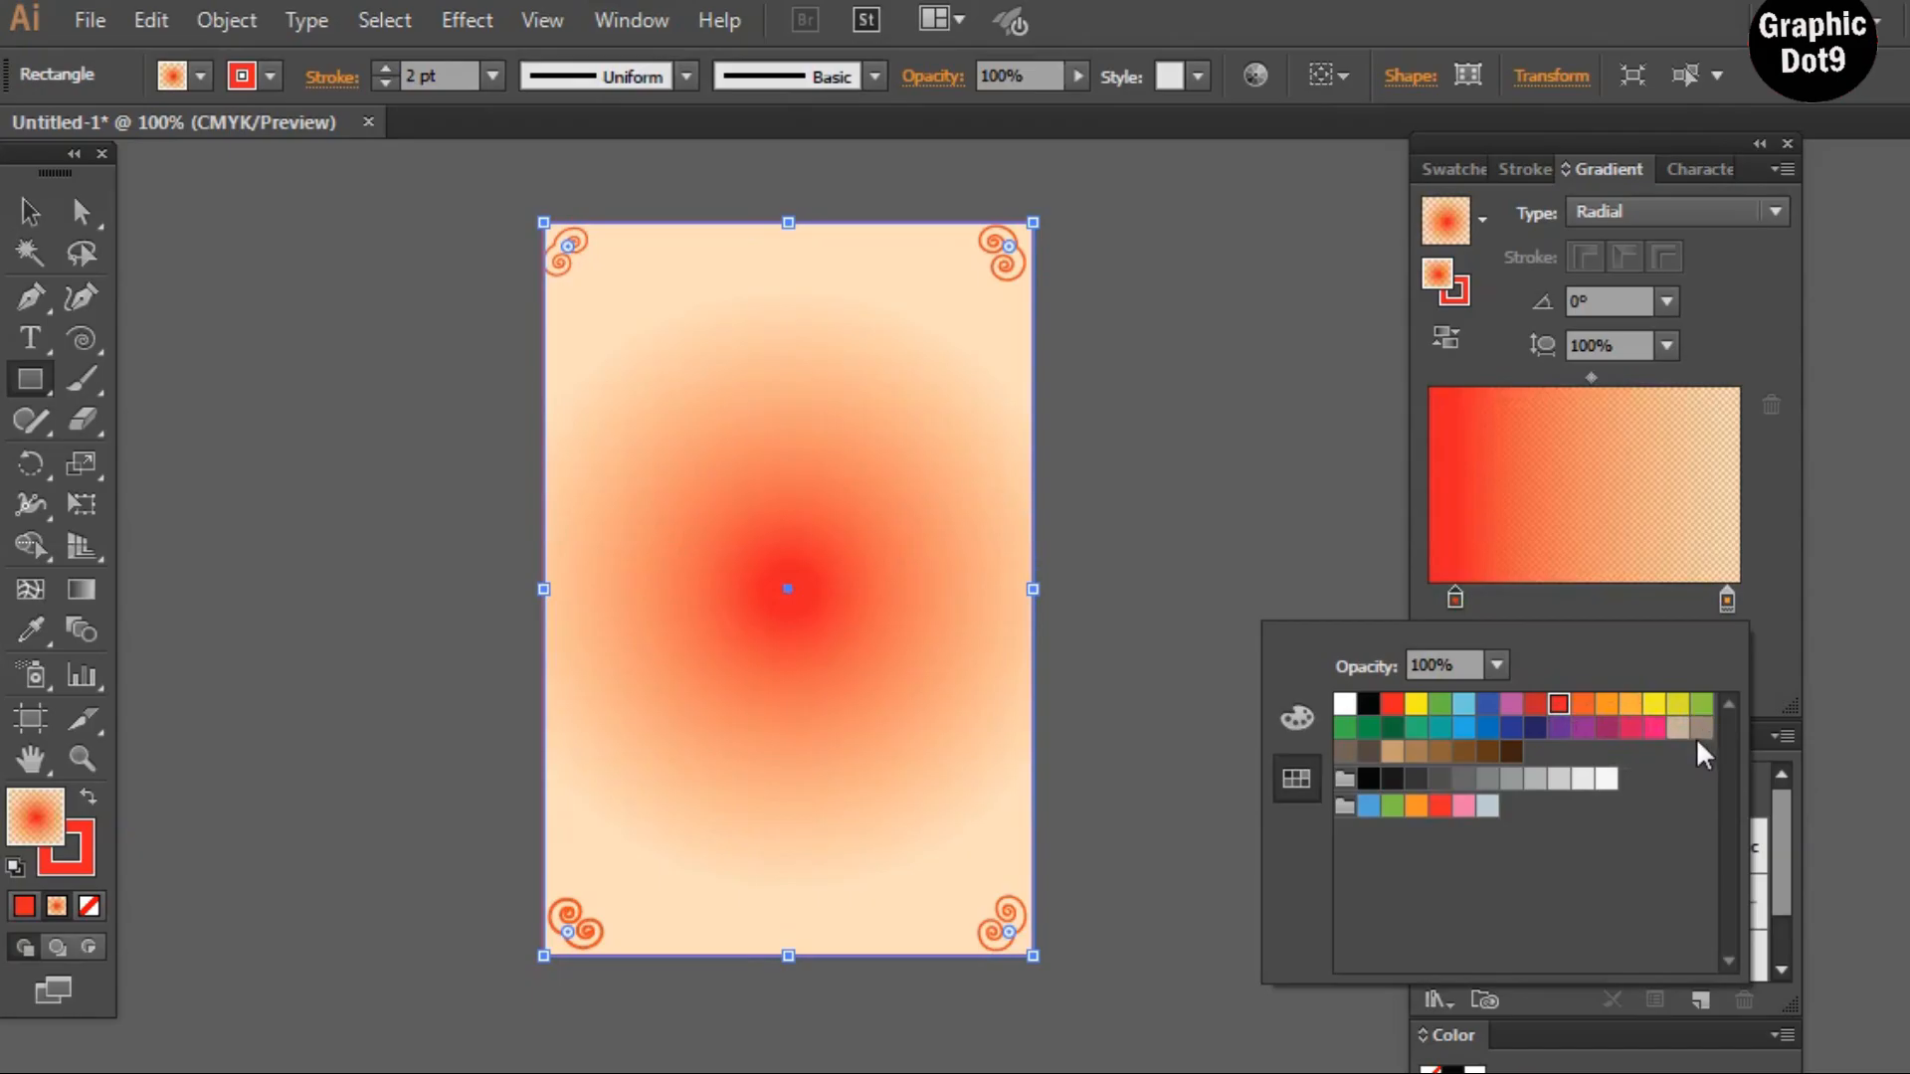
click(1701, 705)
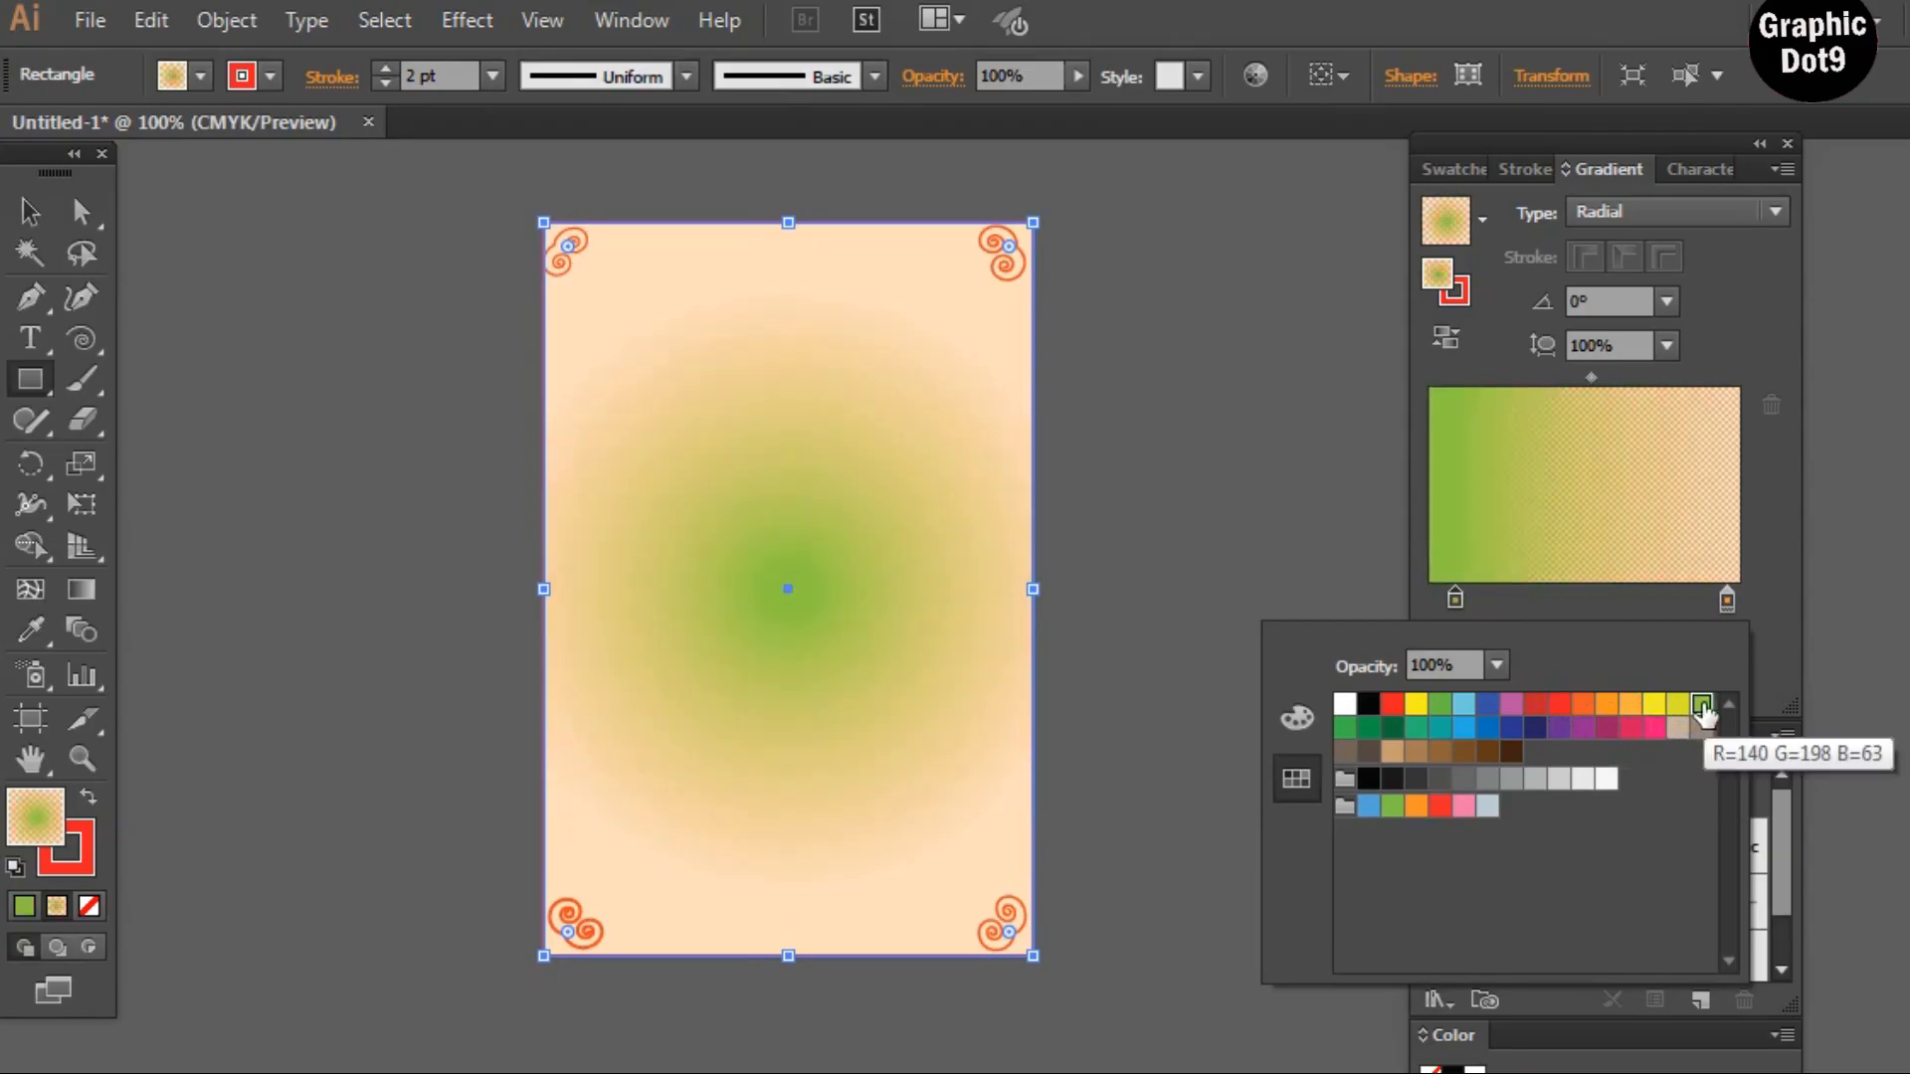
click(1655, 705)
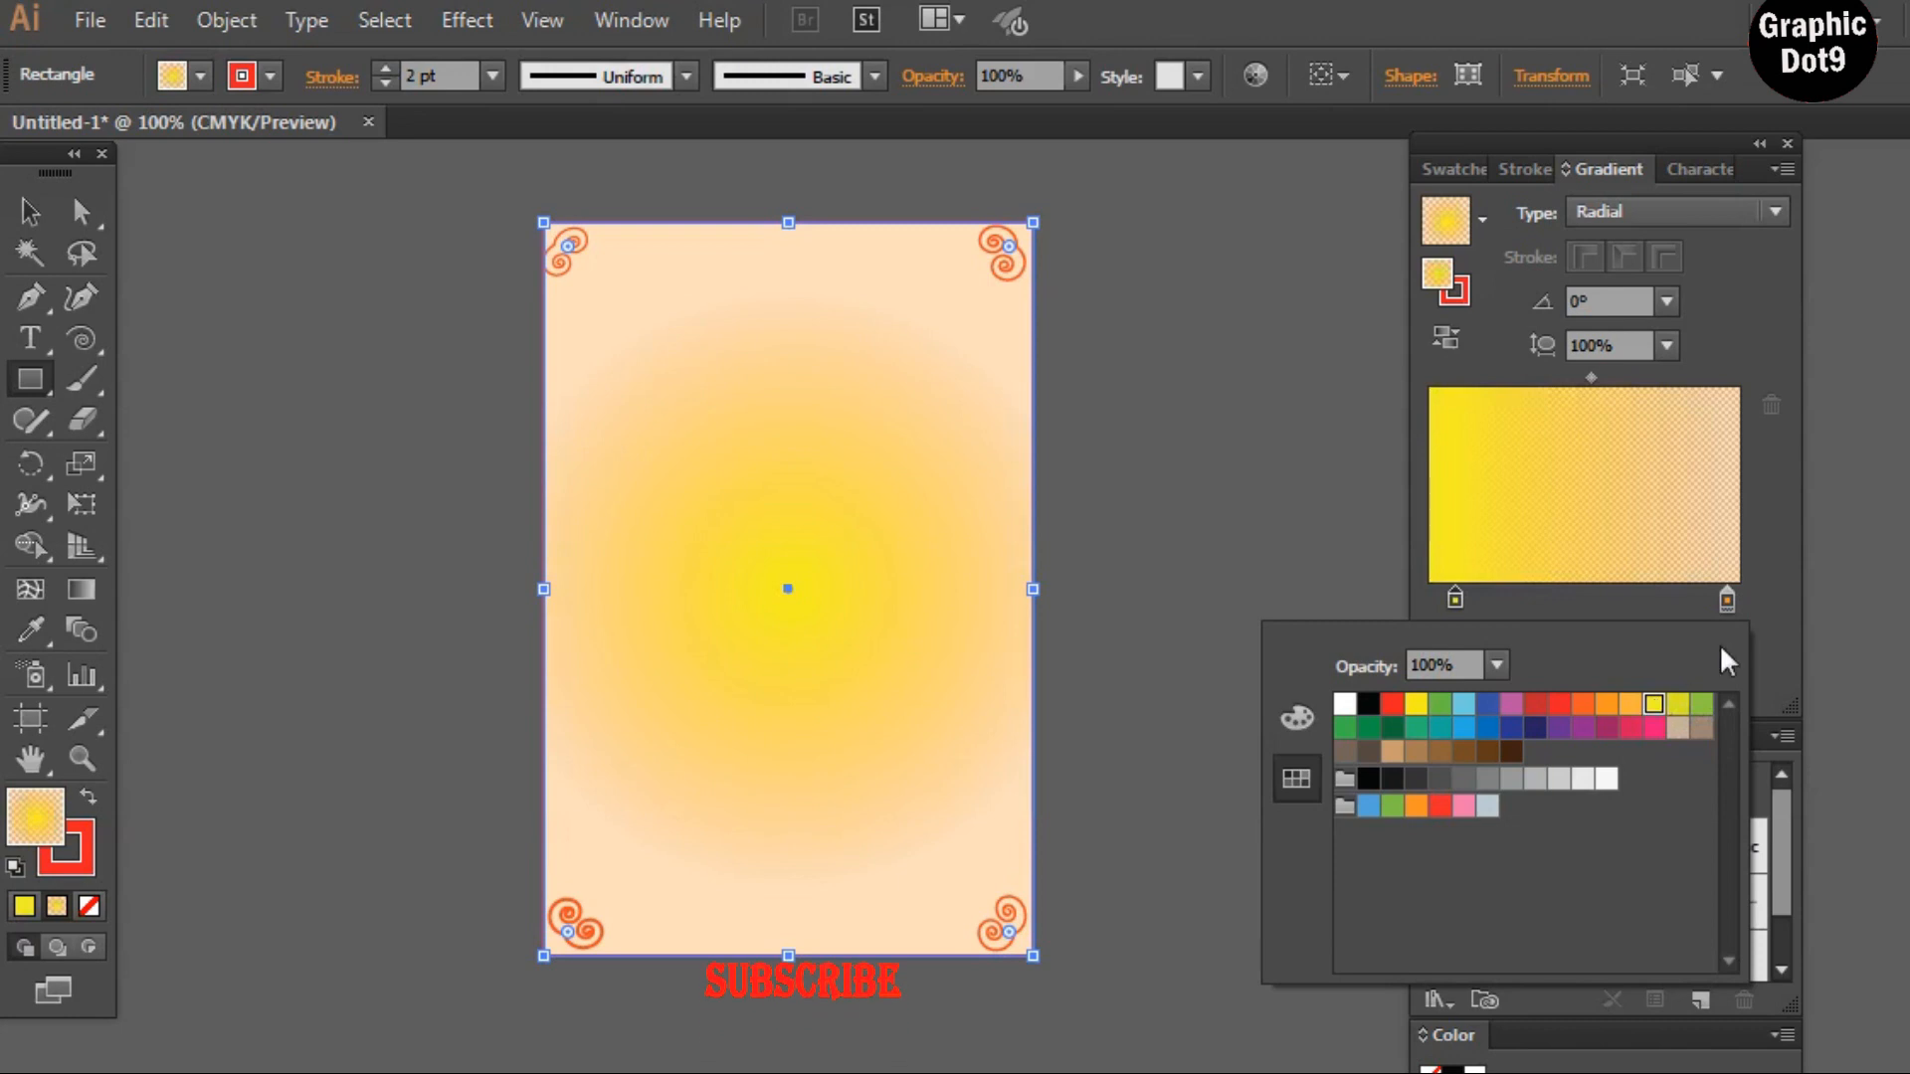
Colour the outer gradient stop with a light green swatch at 30% opacity
click(1728, 597)
double_click(1728, 597)
click(1706, 708)
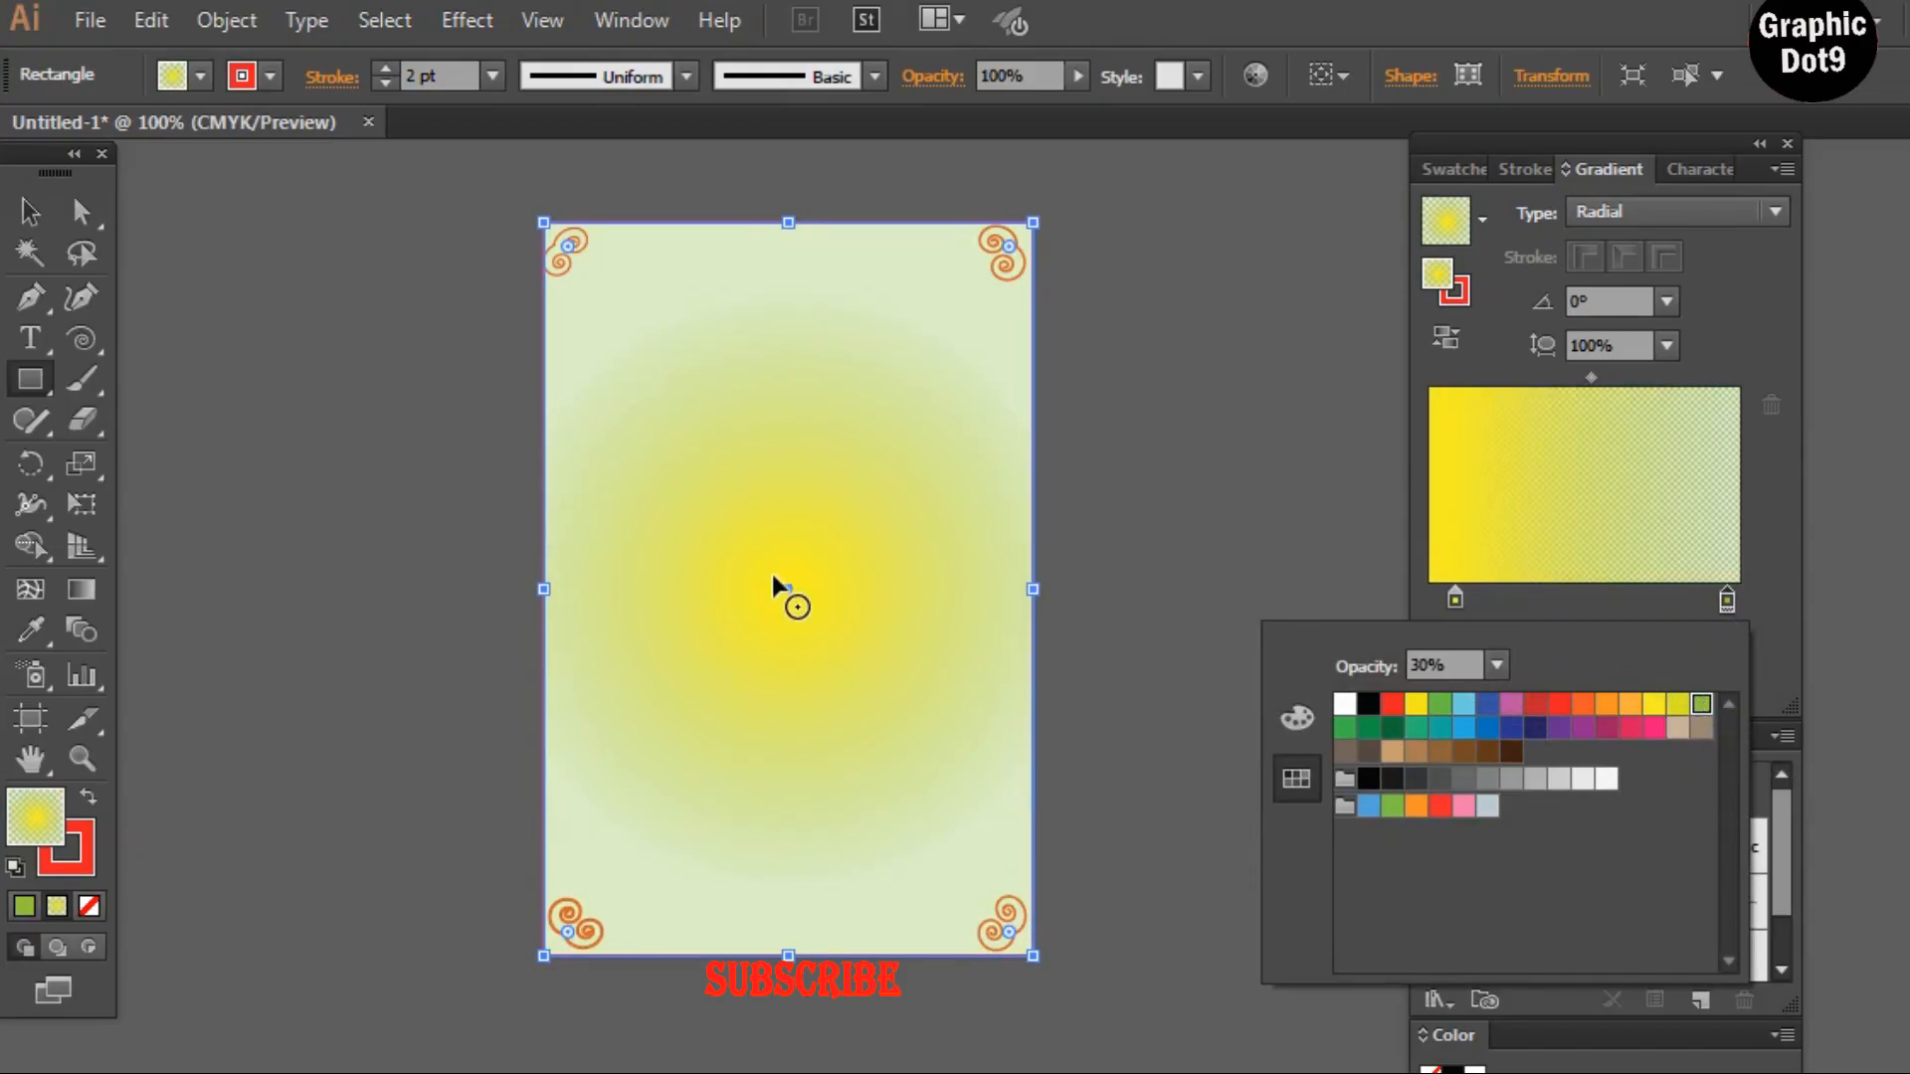
click(350, 280)
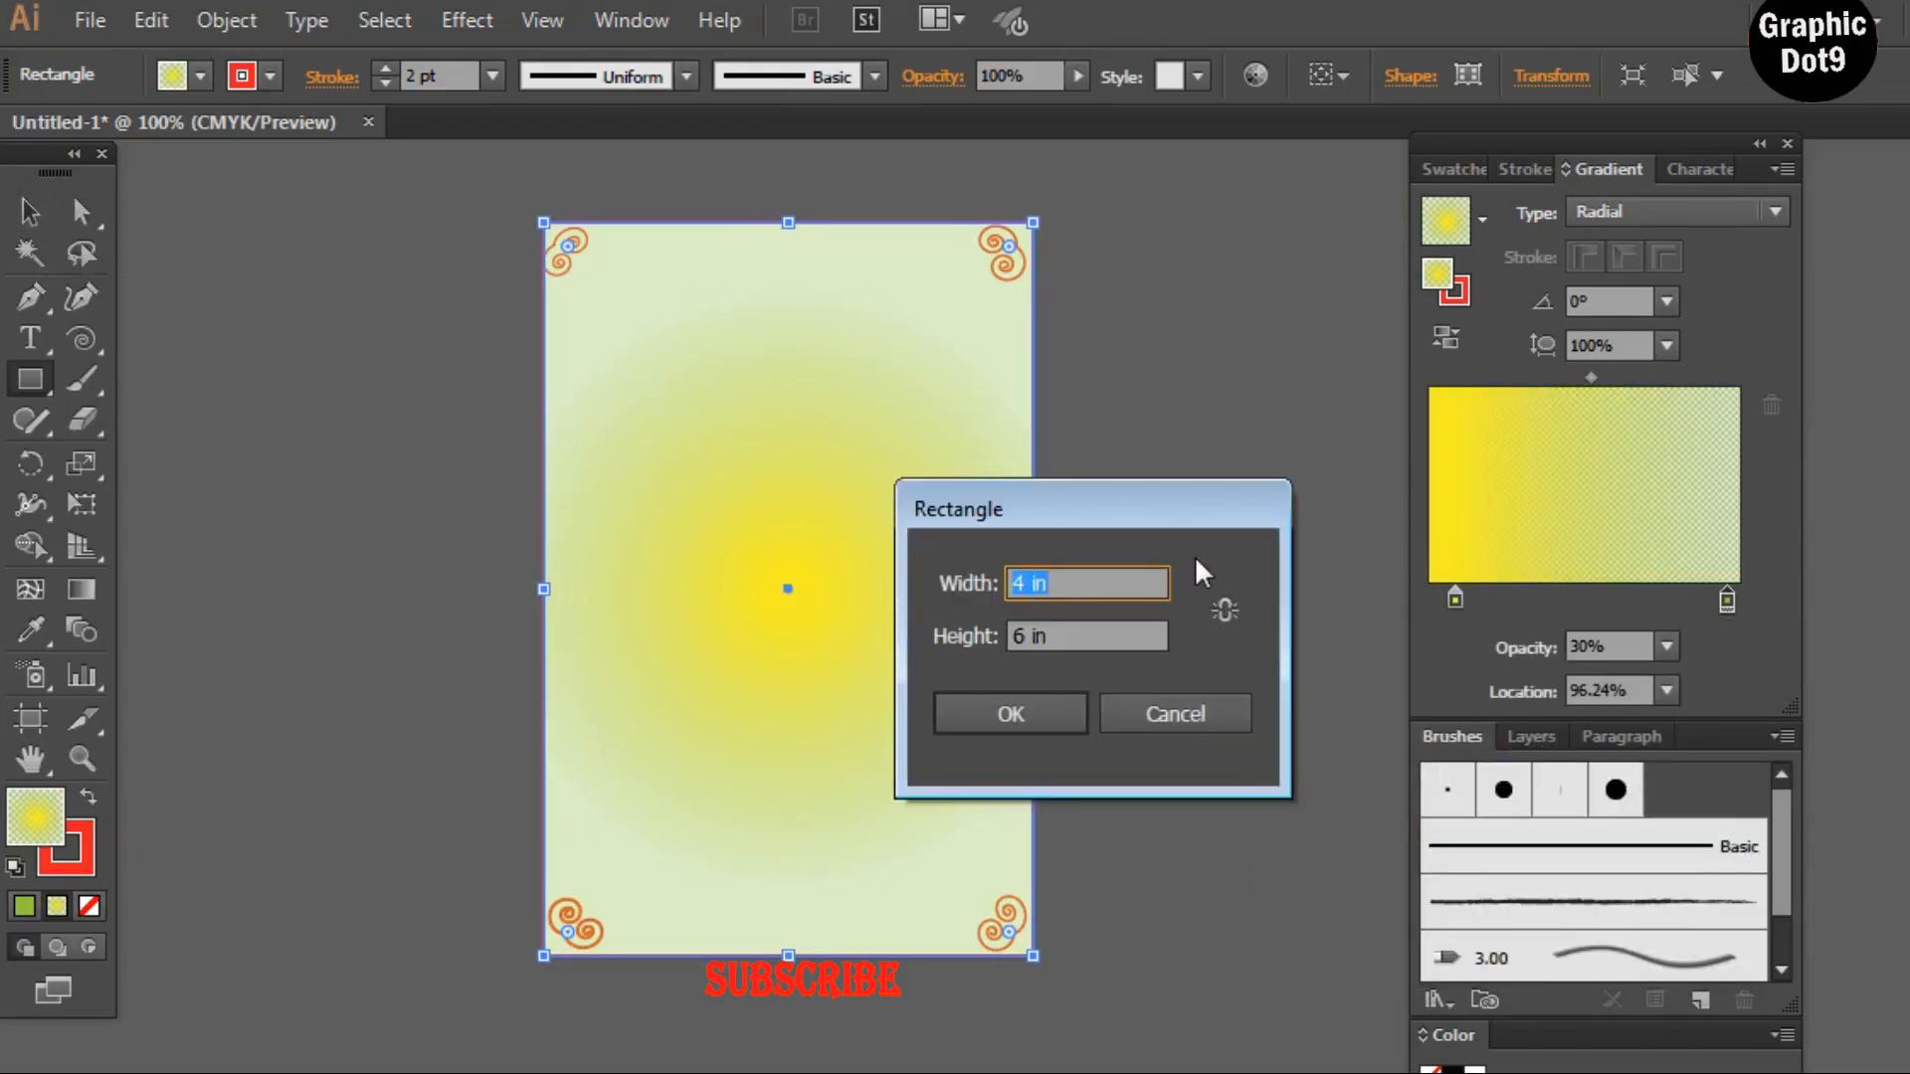
click(1203, 717)
Deselect the artwork and inspect the gradient background and corner spirals up close
click(30, 212)
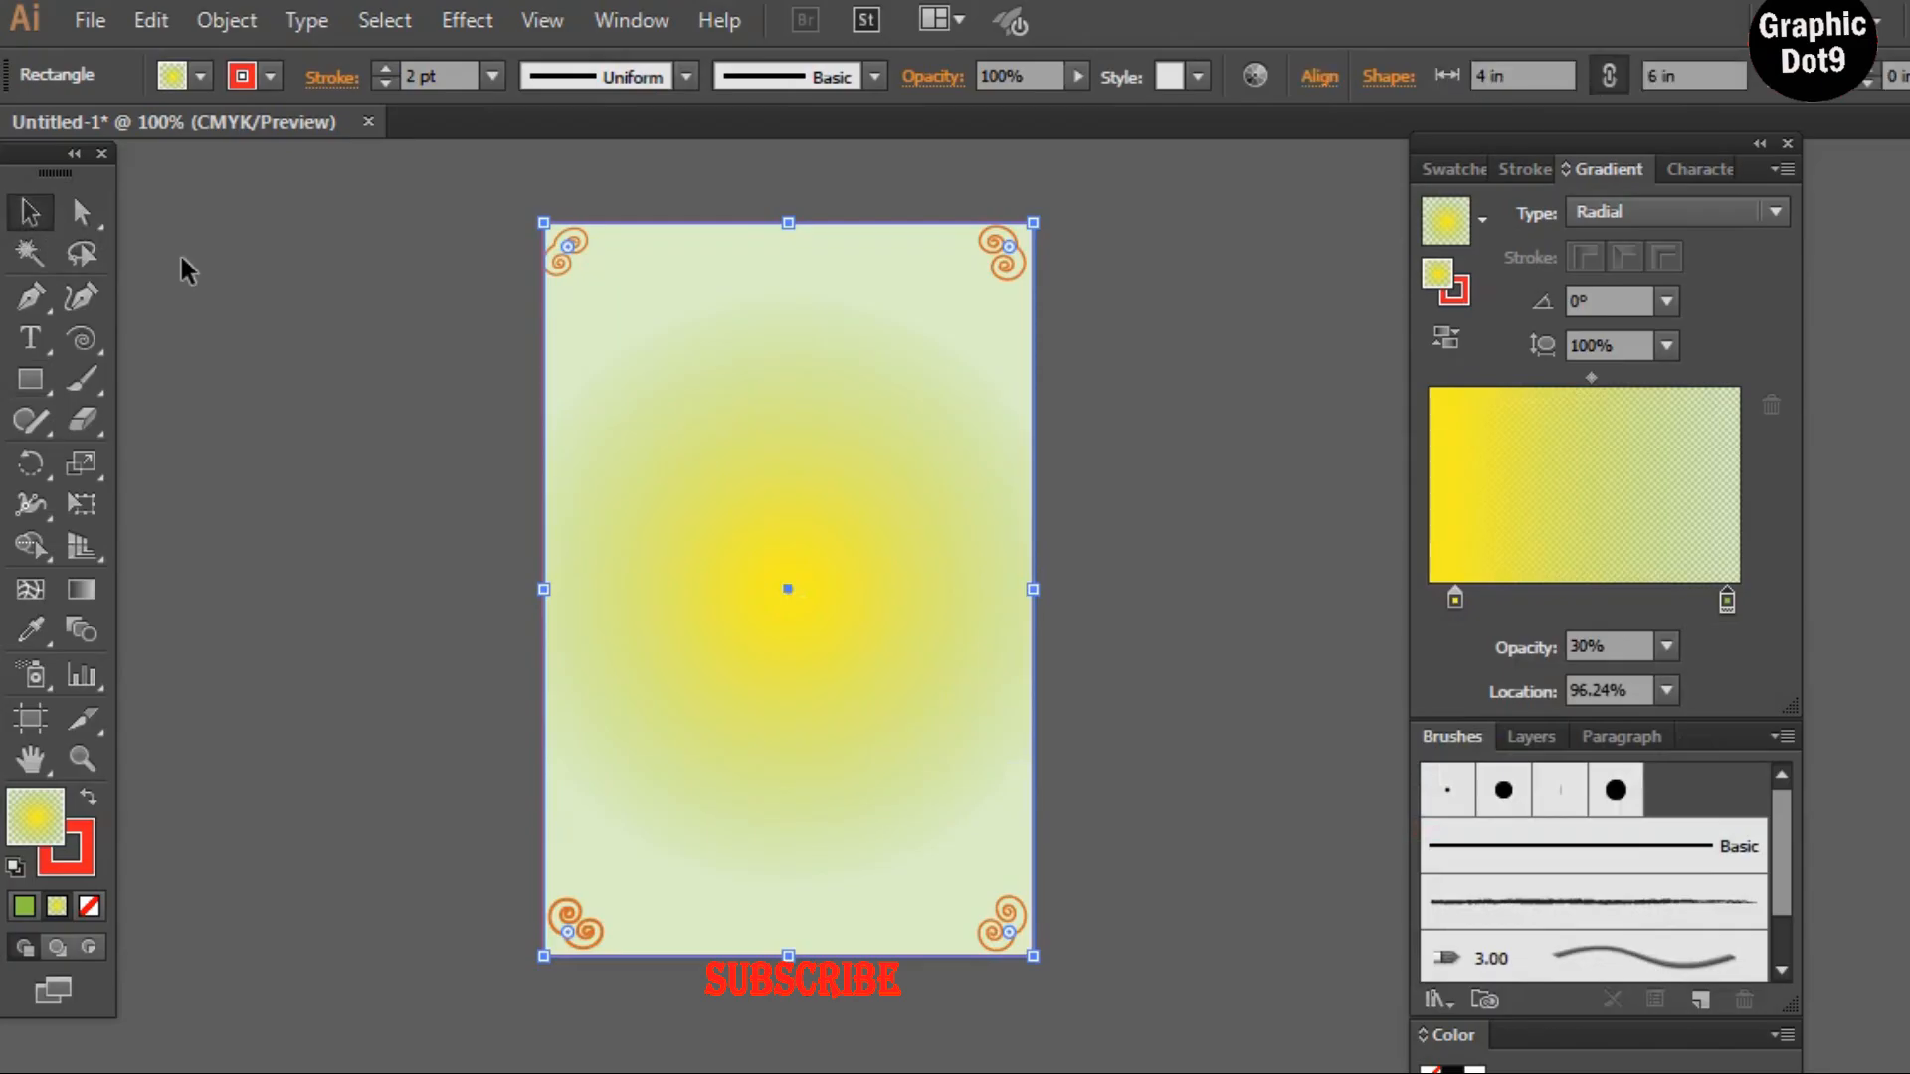
click(1239, 299)
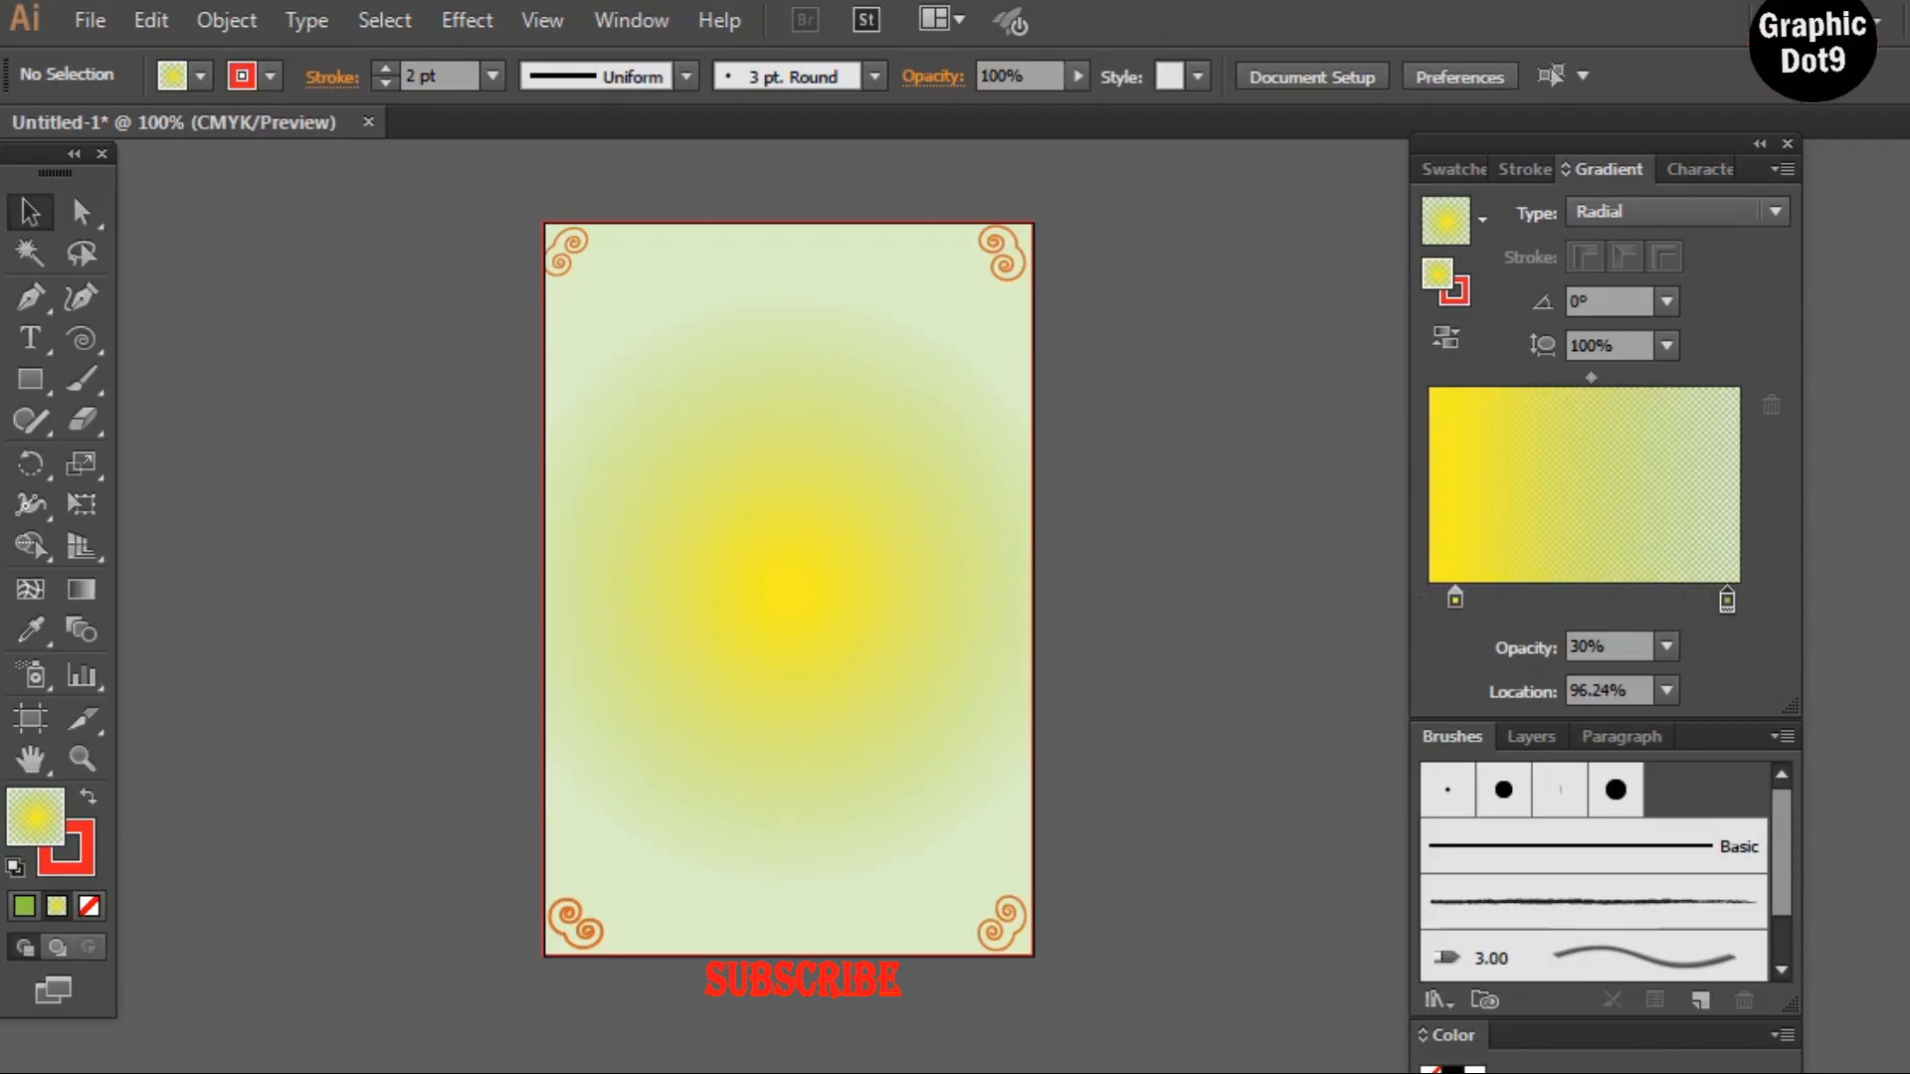
key(ctrl+=)
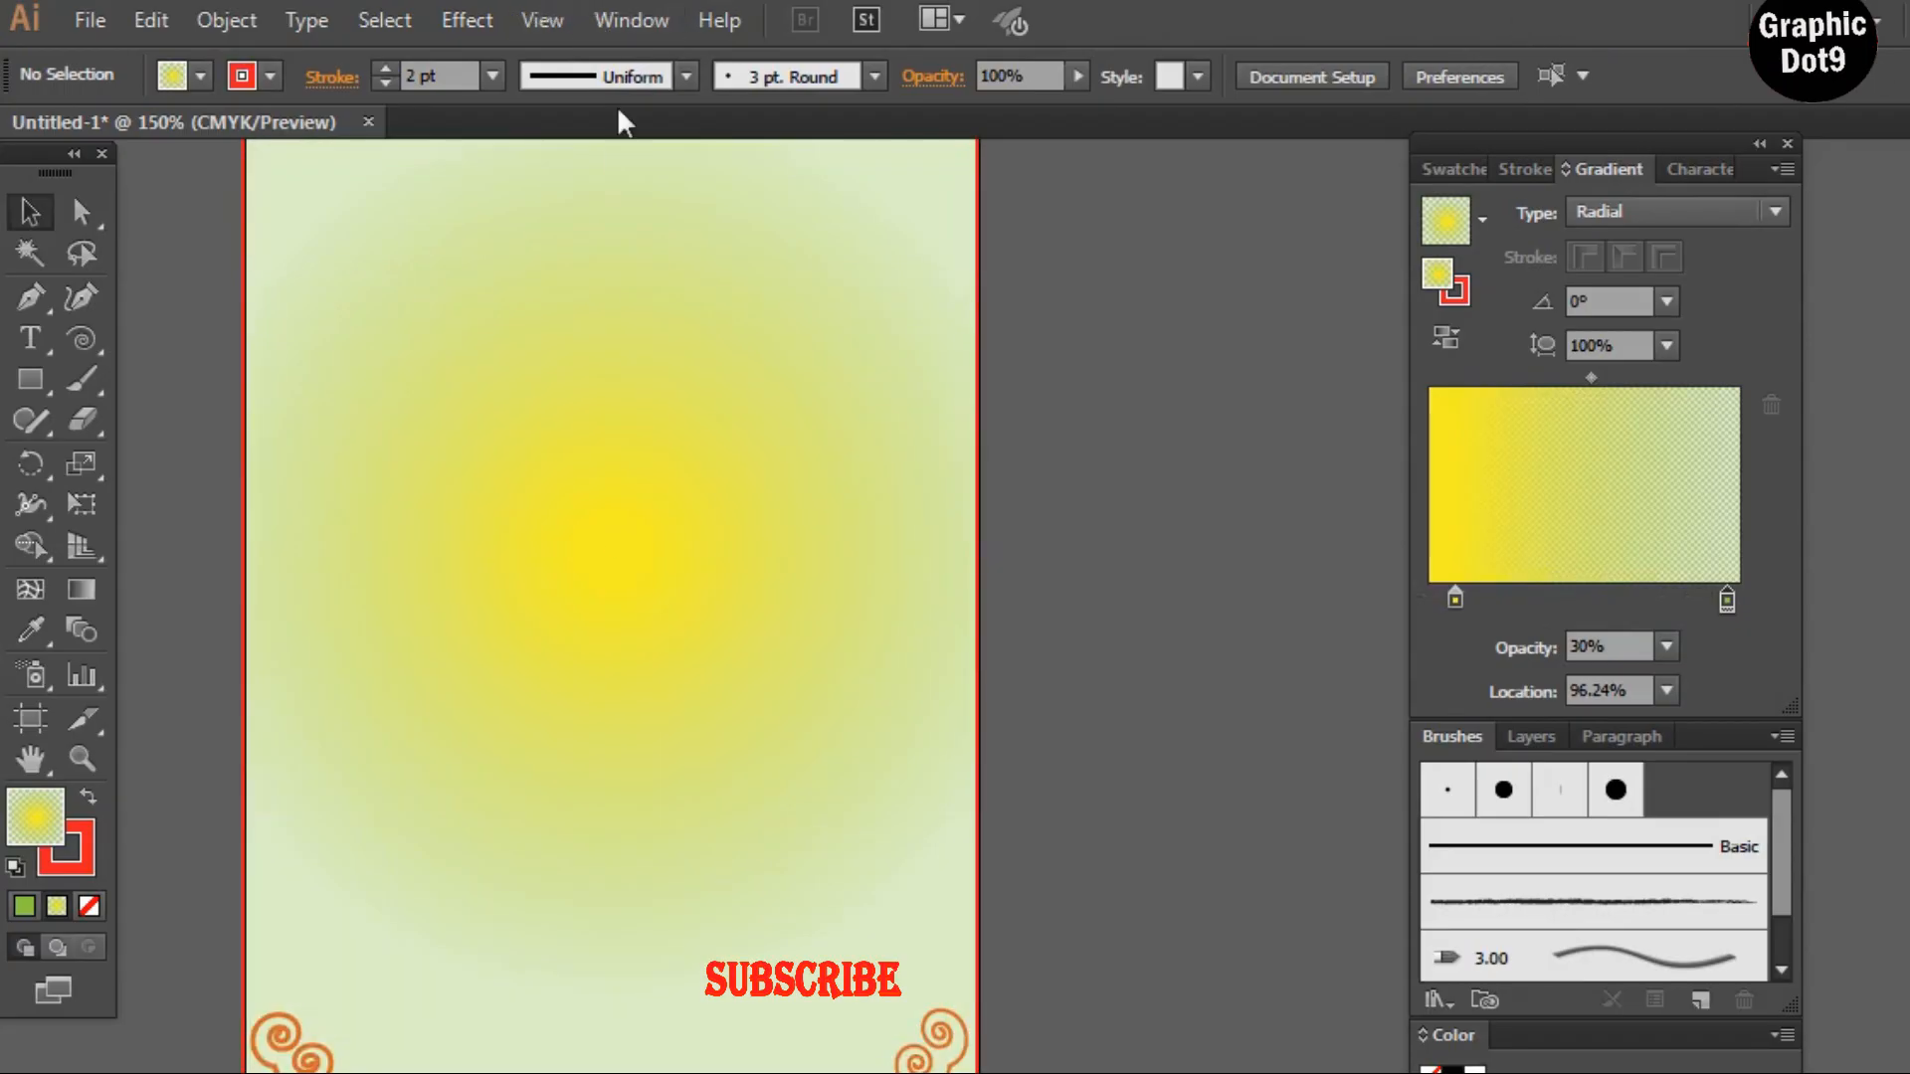
key(space)
drag(635, 285, 780, 511)
drag(761, 733, 767, 653)
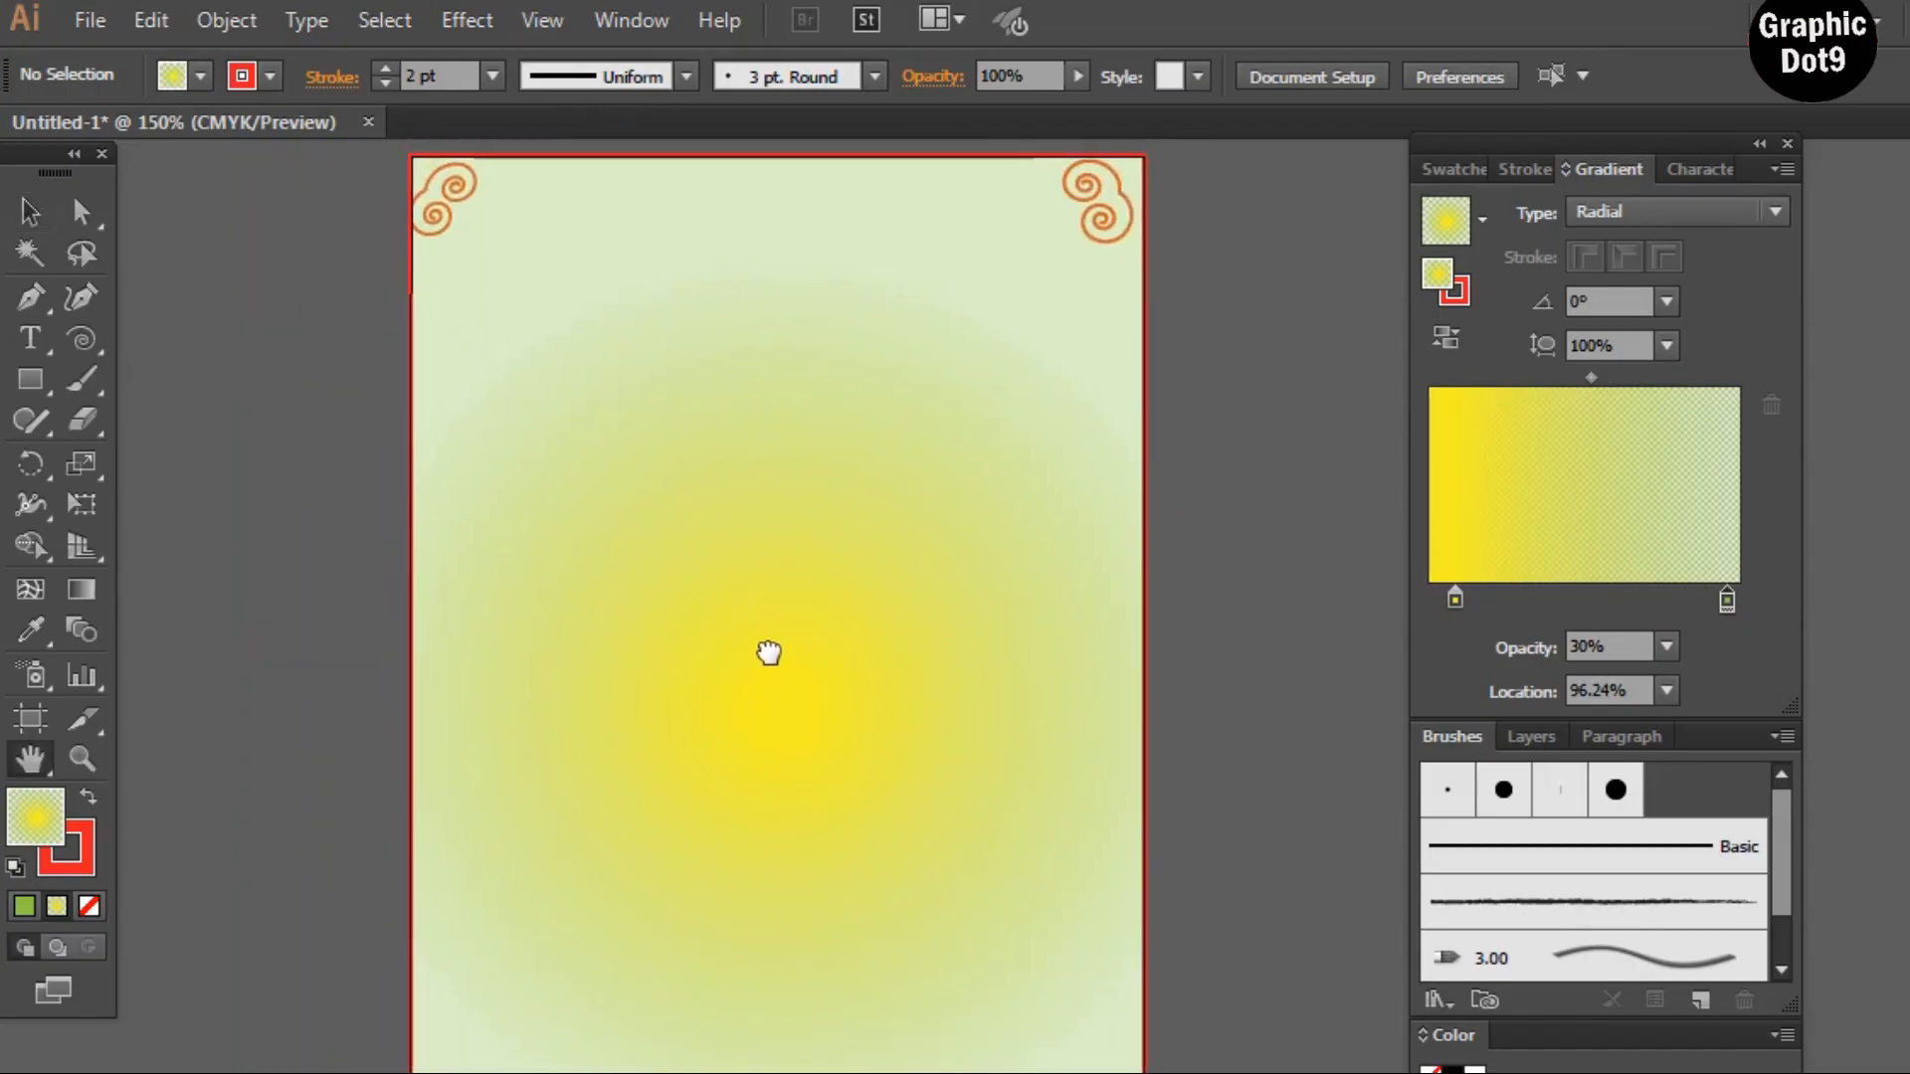
key(ctrl+minus)
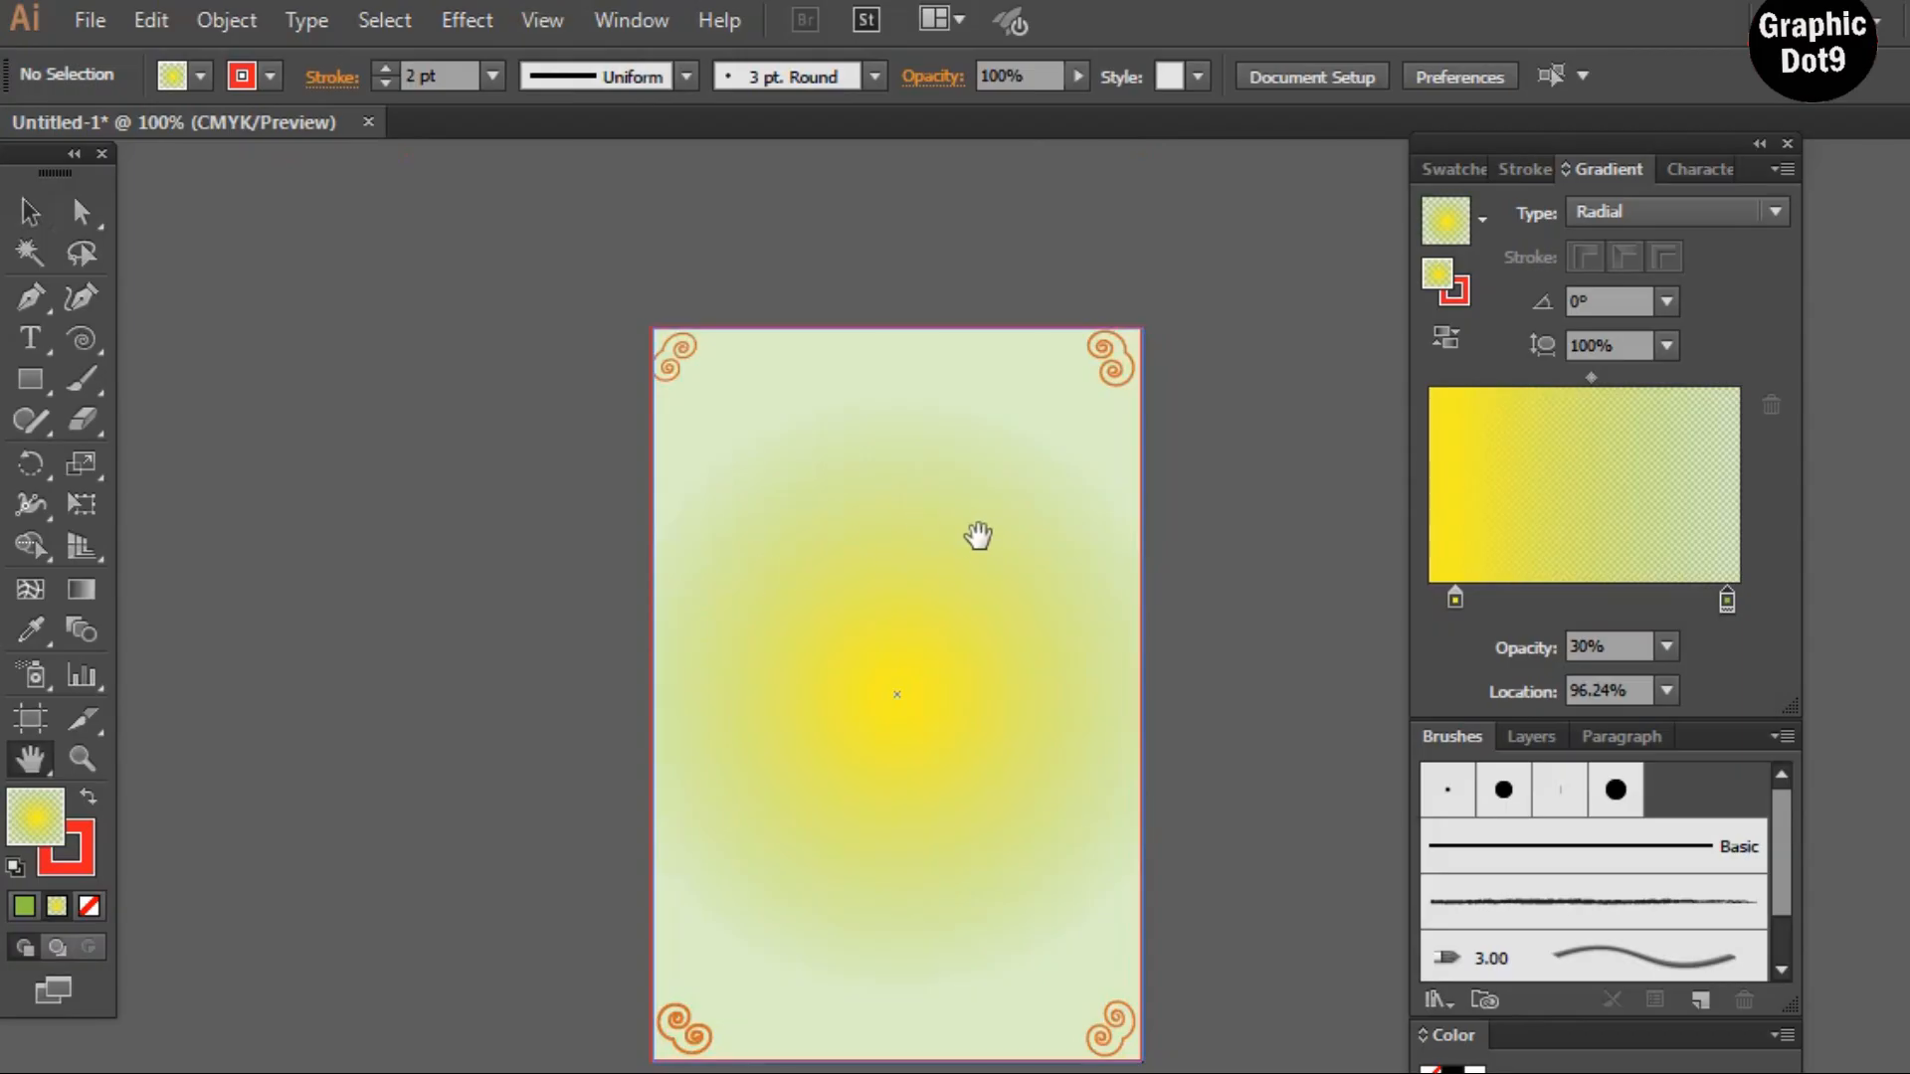